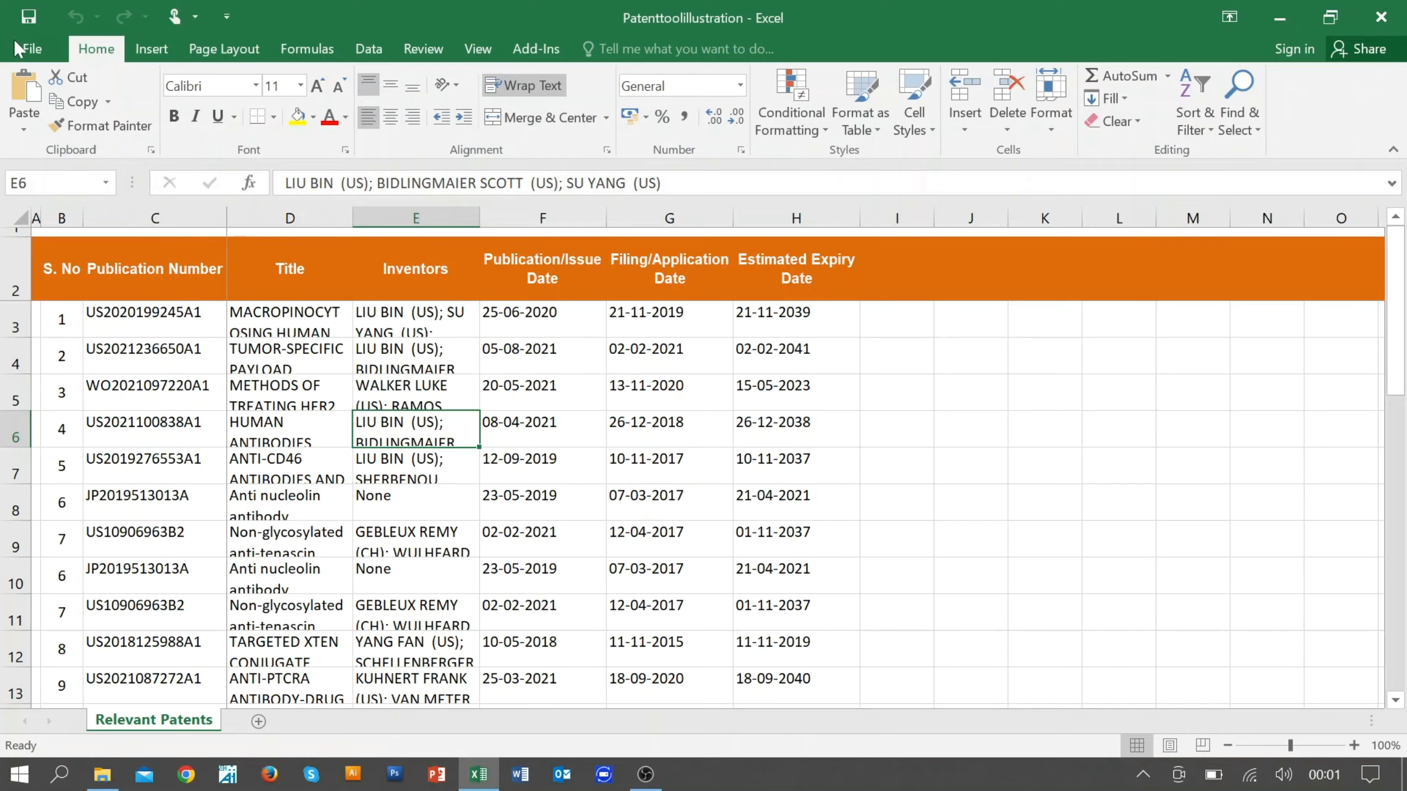
Step: Open the Excel Add-ins manager from the program's add-in options
left_click(24, 50)
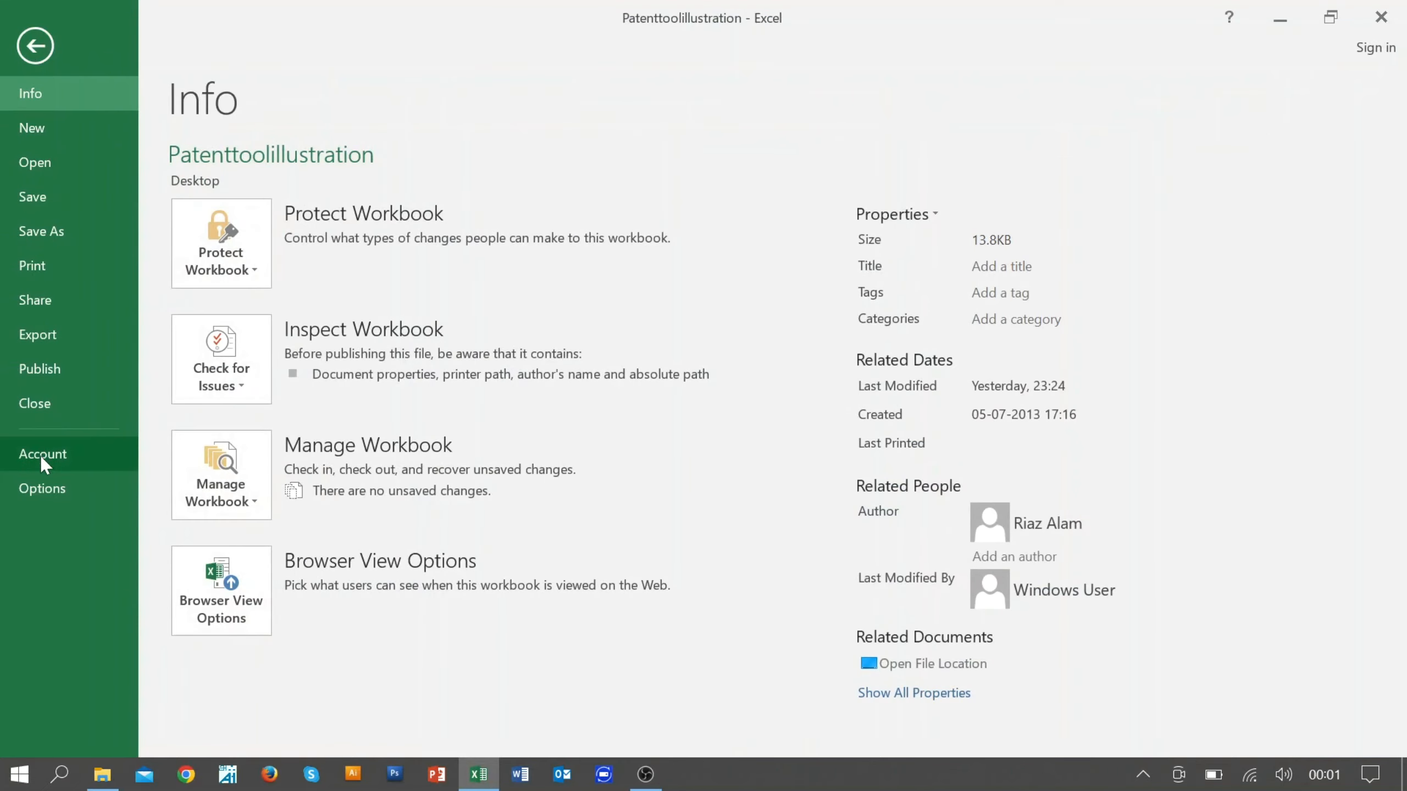
left_click(44, 492)
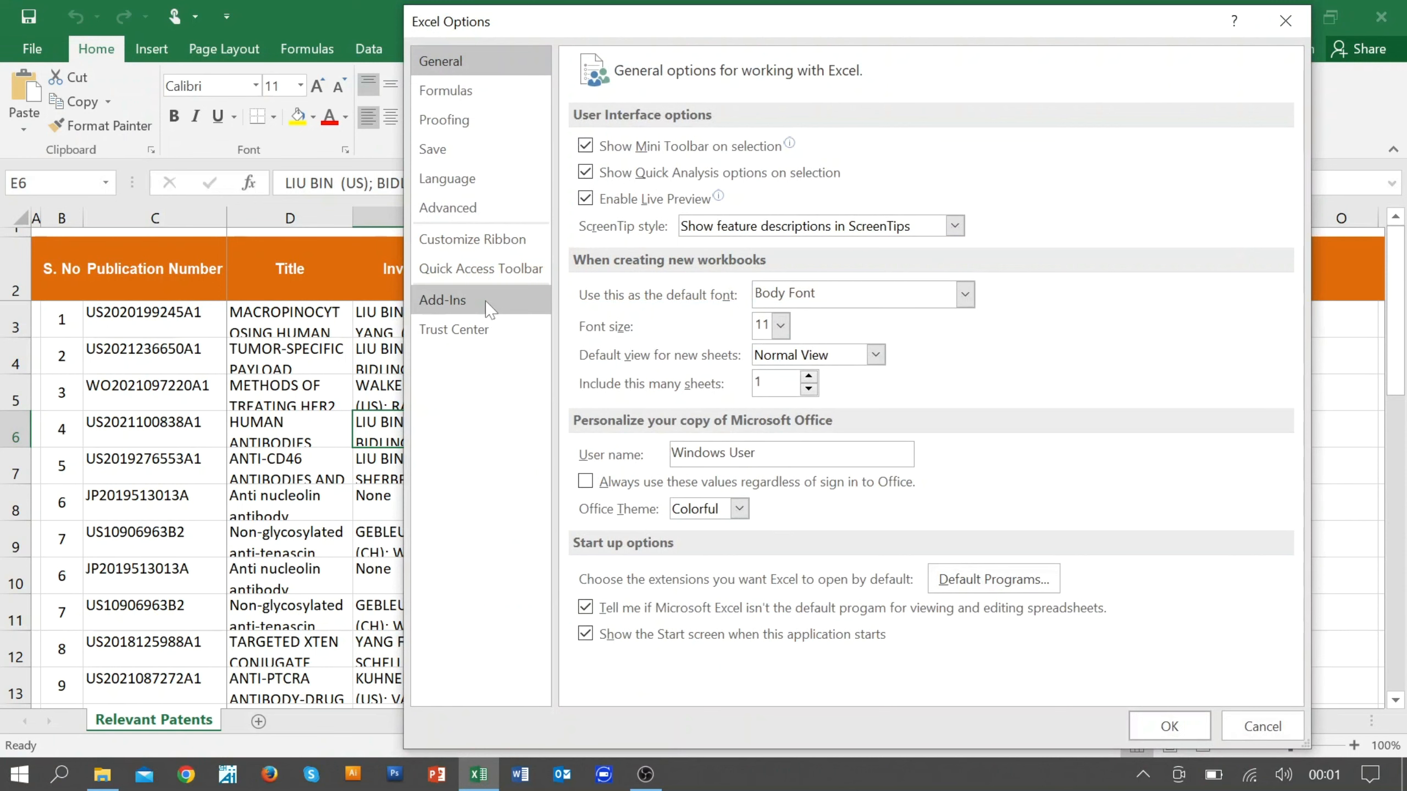
left_click(490, 310)
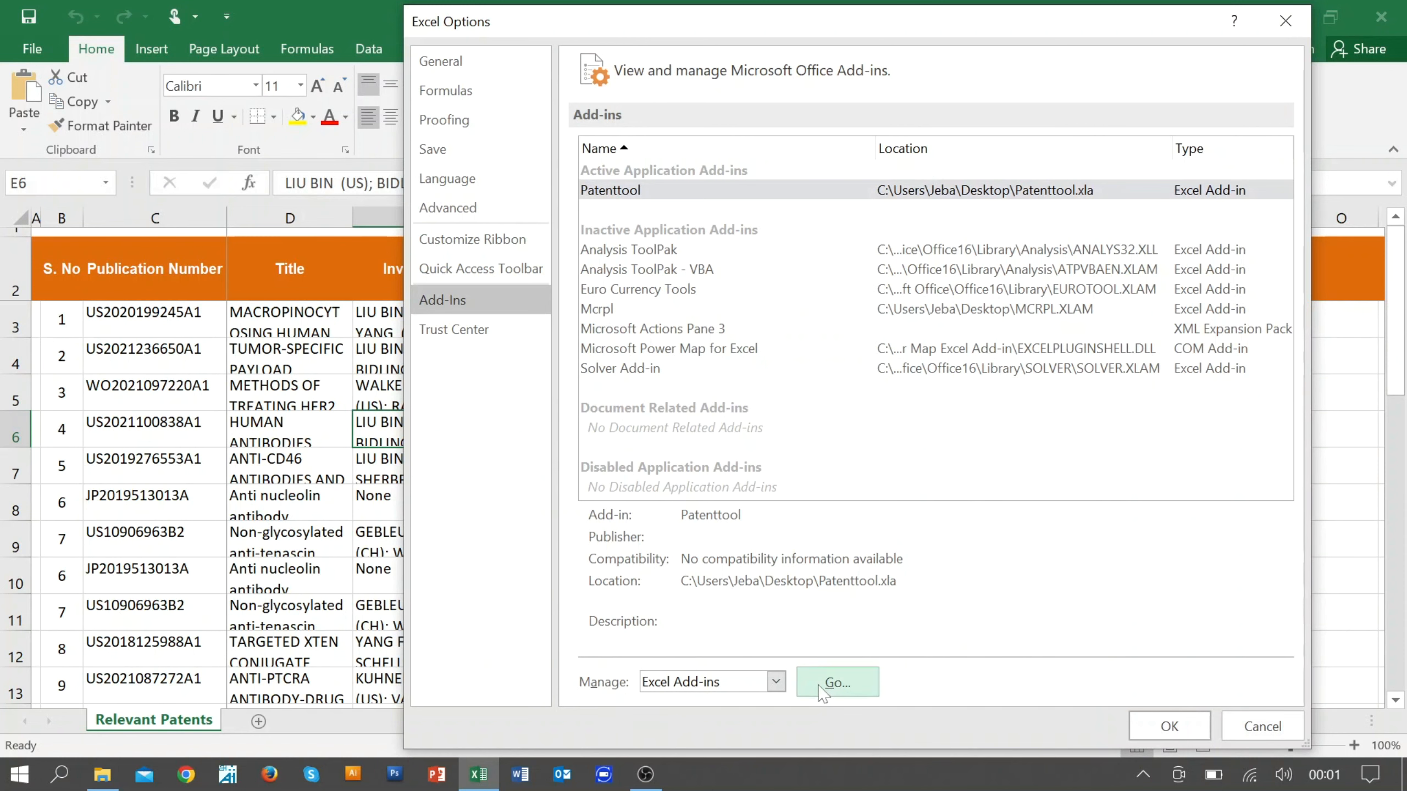
left_click(837, 683)
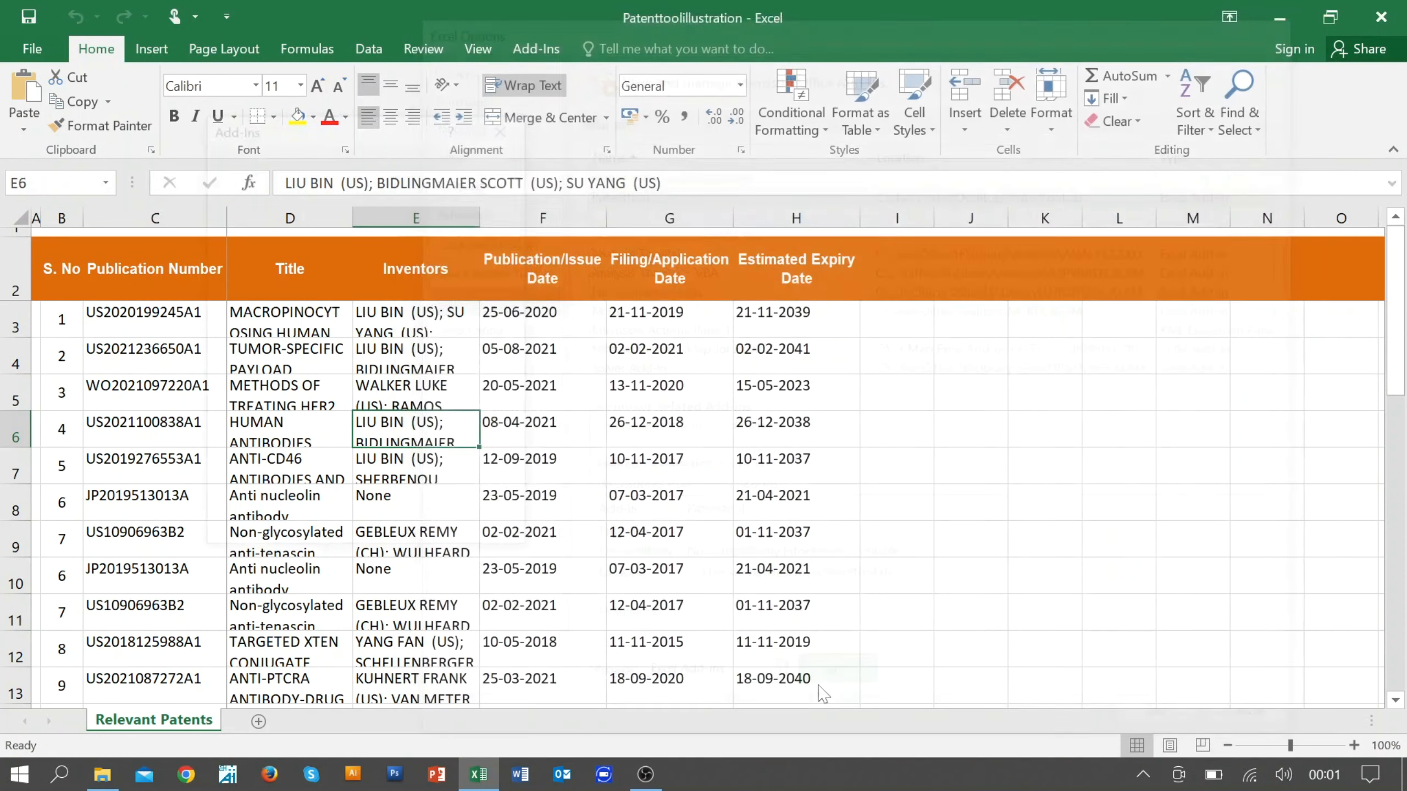
Step: Load the Patenttool add-in file from the Desktop, replace the existing copy, and keep the add-in enabled
left_click(479, 253)
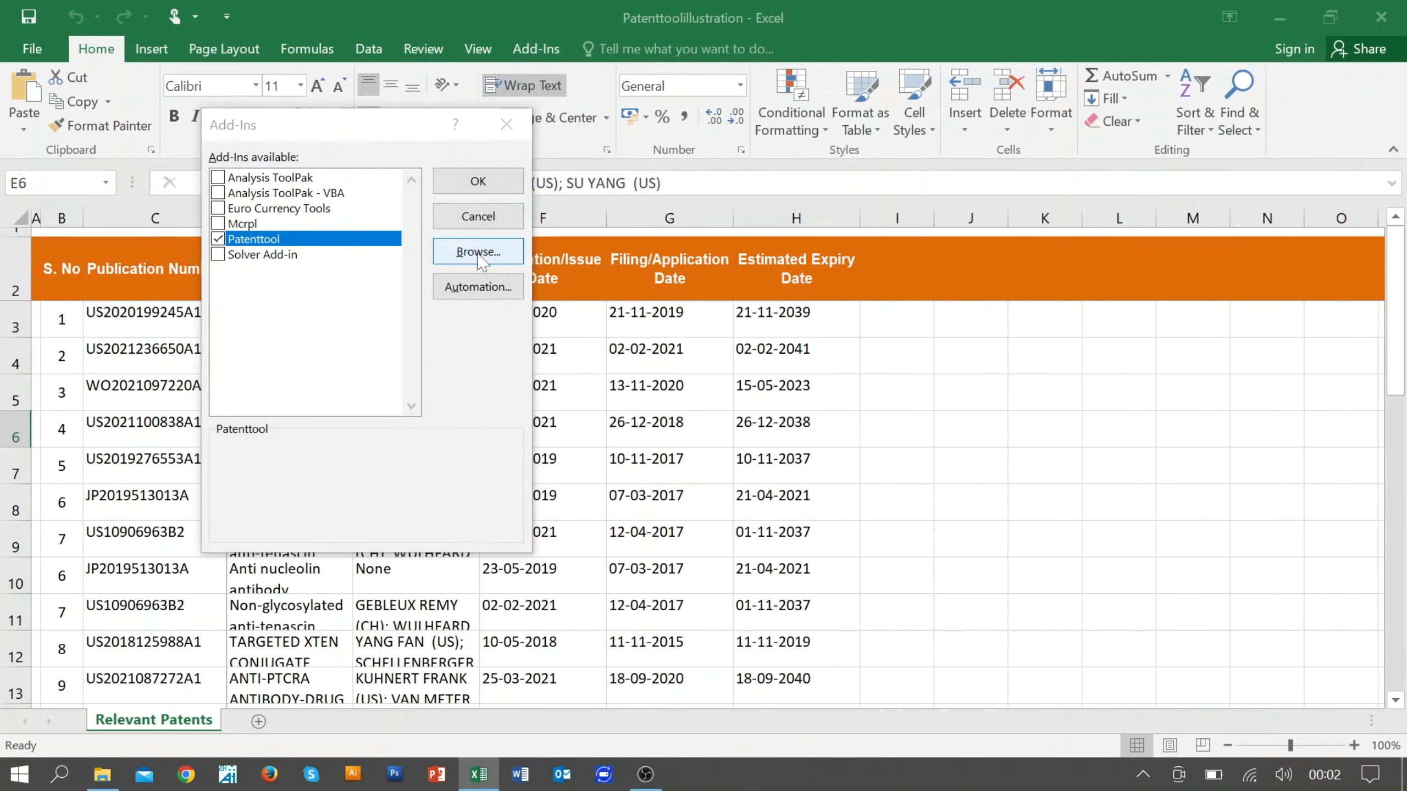
scroll(368, 433, "up", 3)
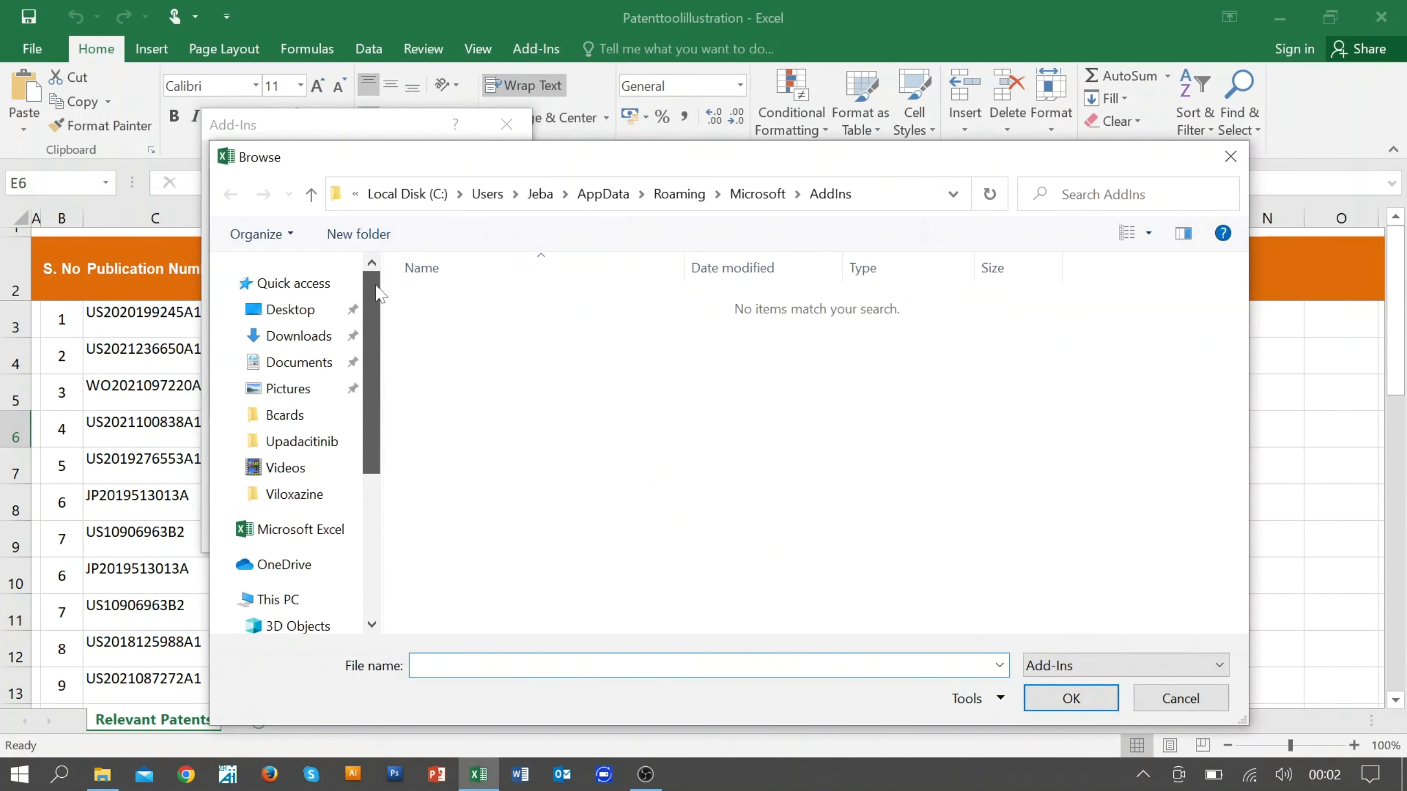
left_click(305, 310)
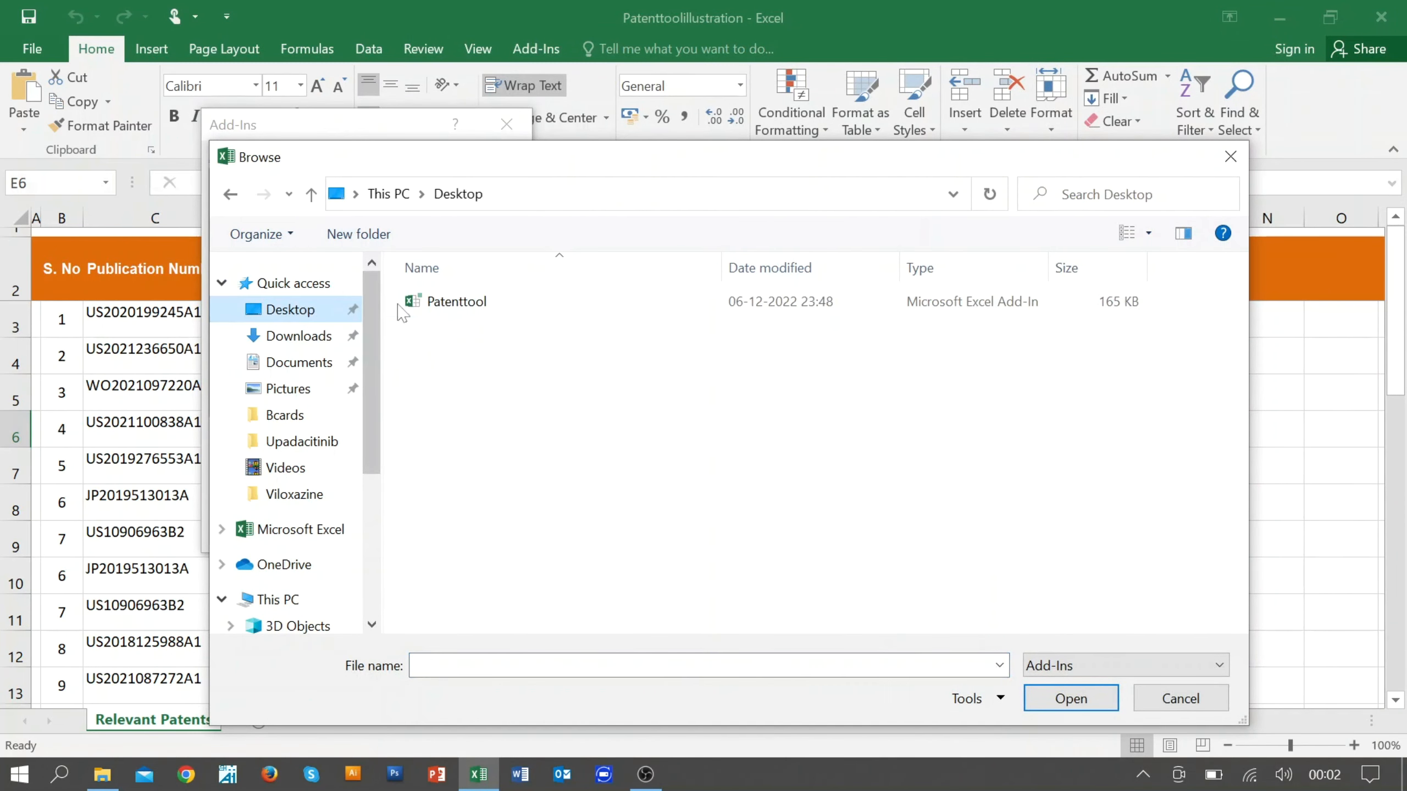
left_click(467, 302)
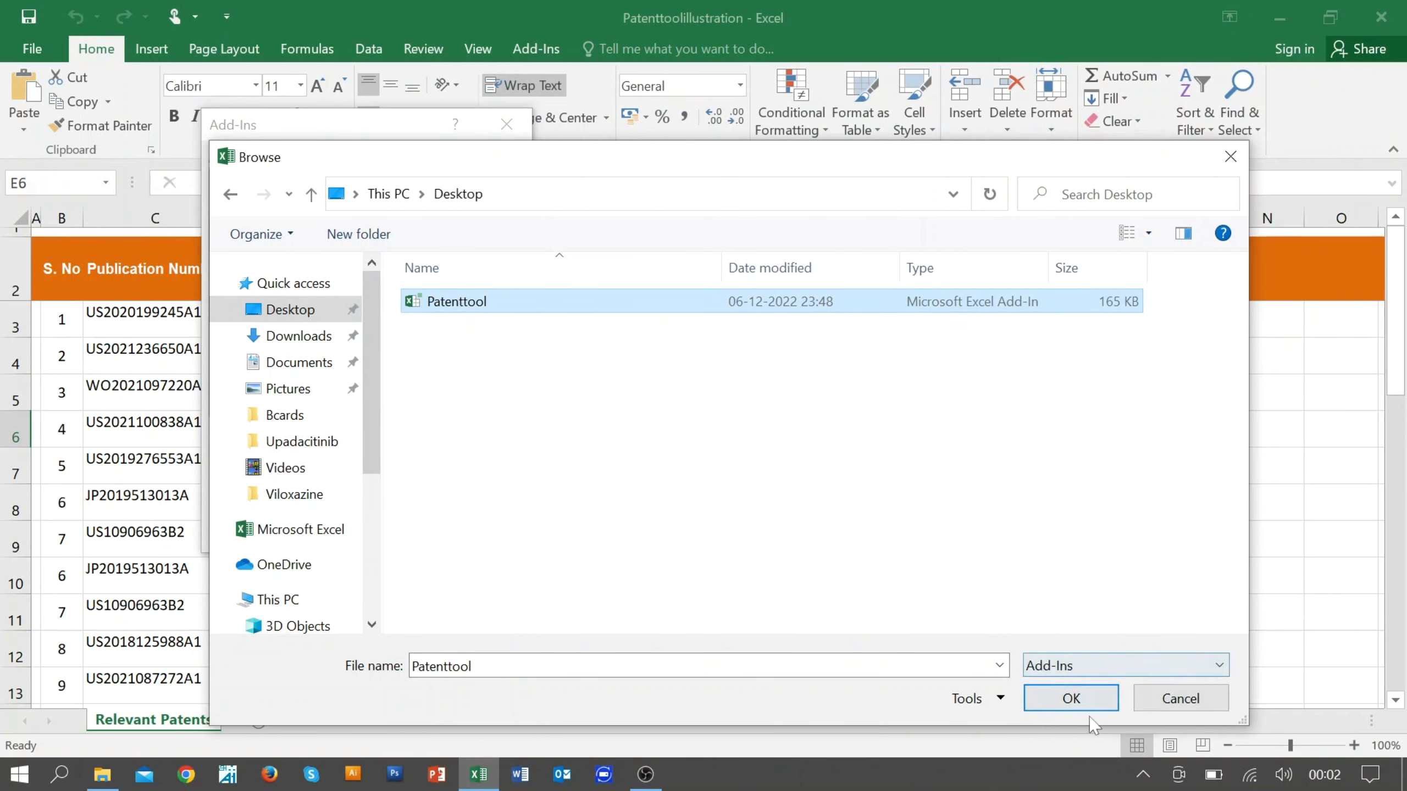
left_click(1071, 698)
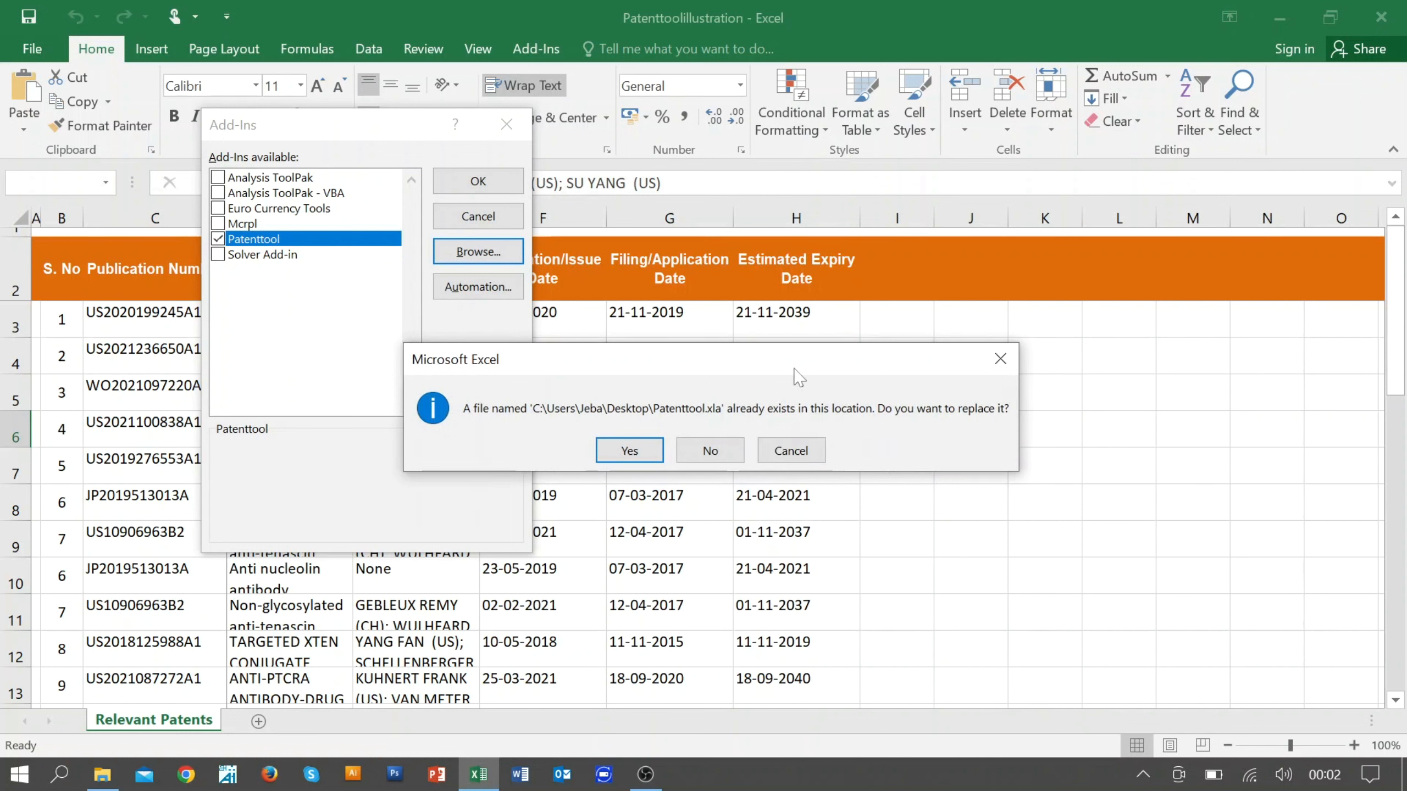
left_click(625, 452)
left_click(496, 180)
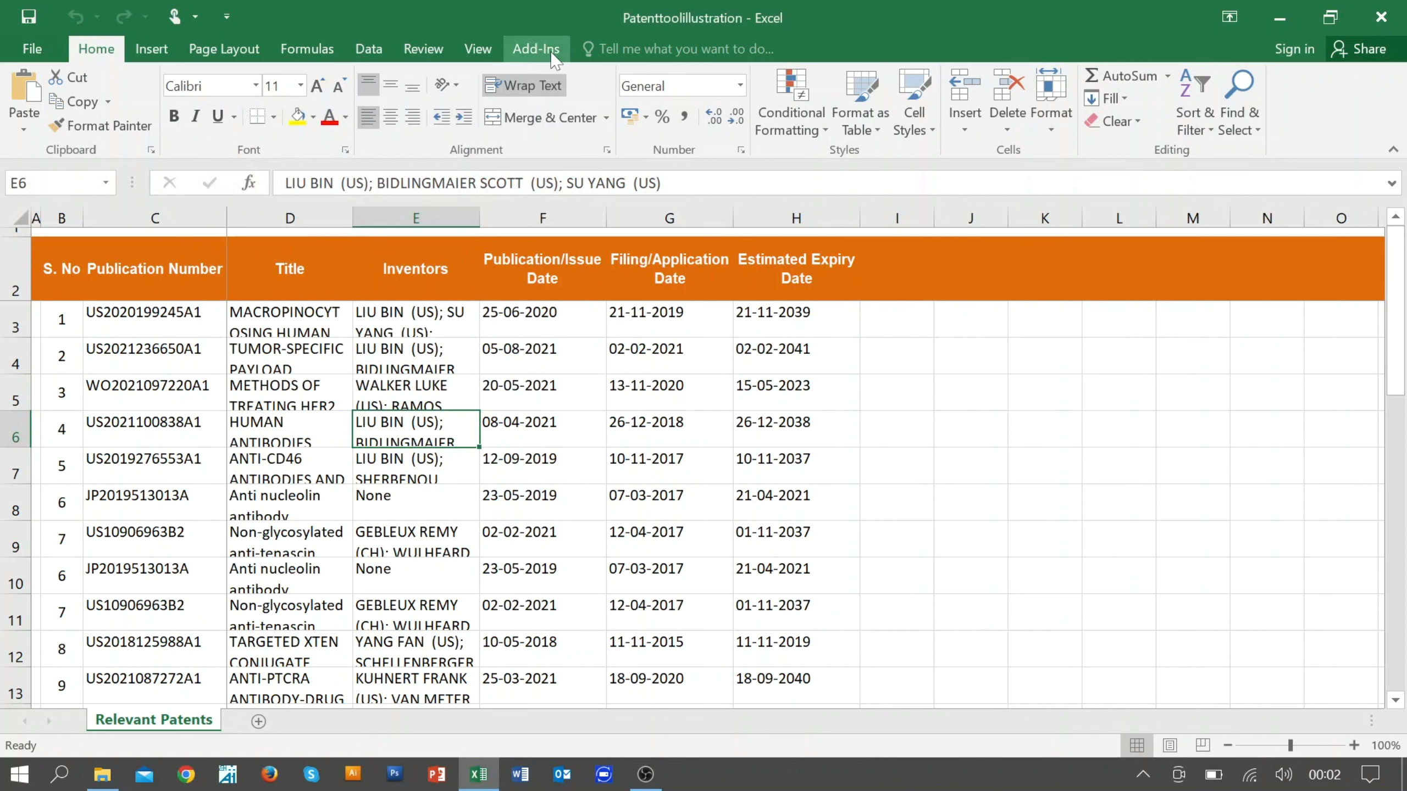
Step: Attach Google Patents hyperlinks to all publication numbers in column C, starting from C3, using the Google Pat tool
left_click(535, 50)
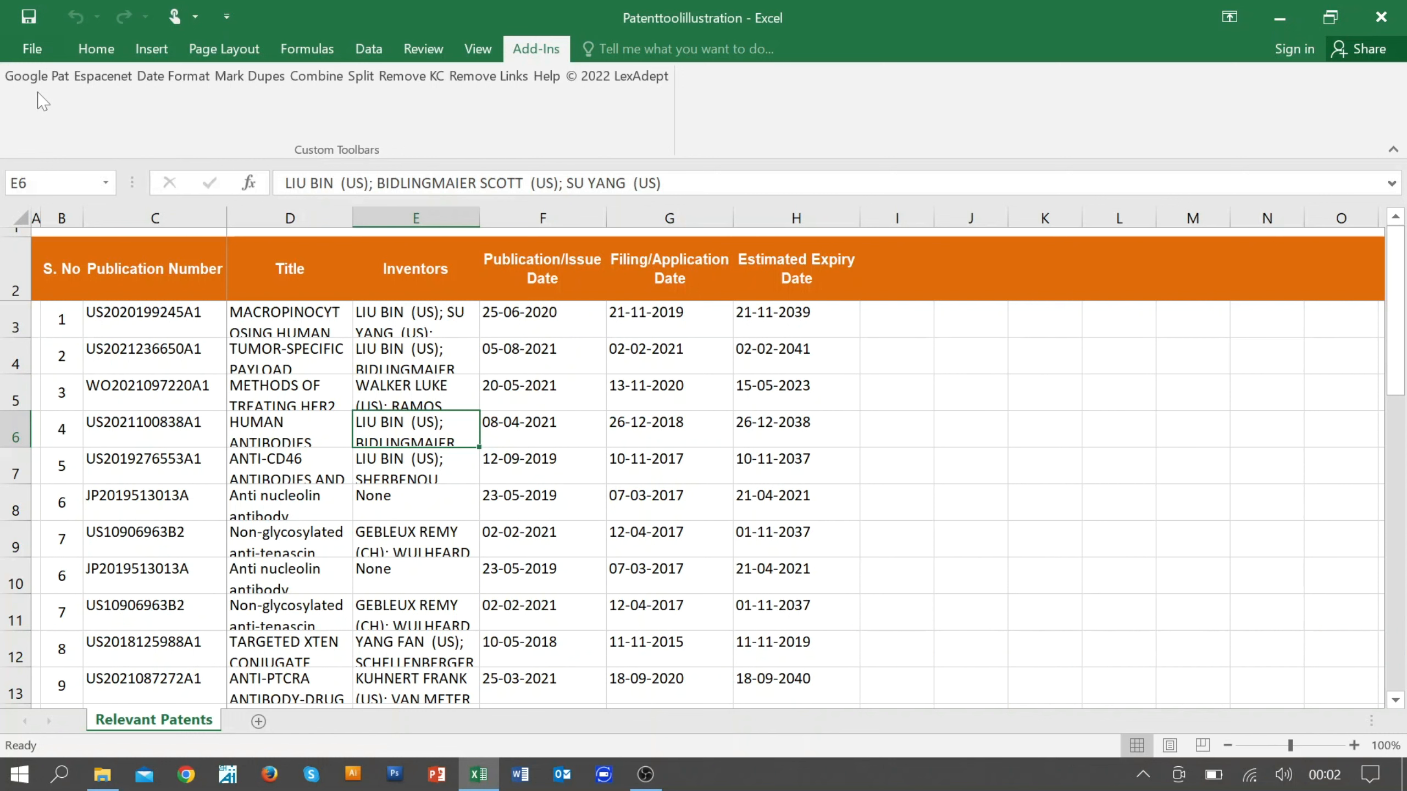
left_click(138, 326)
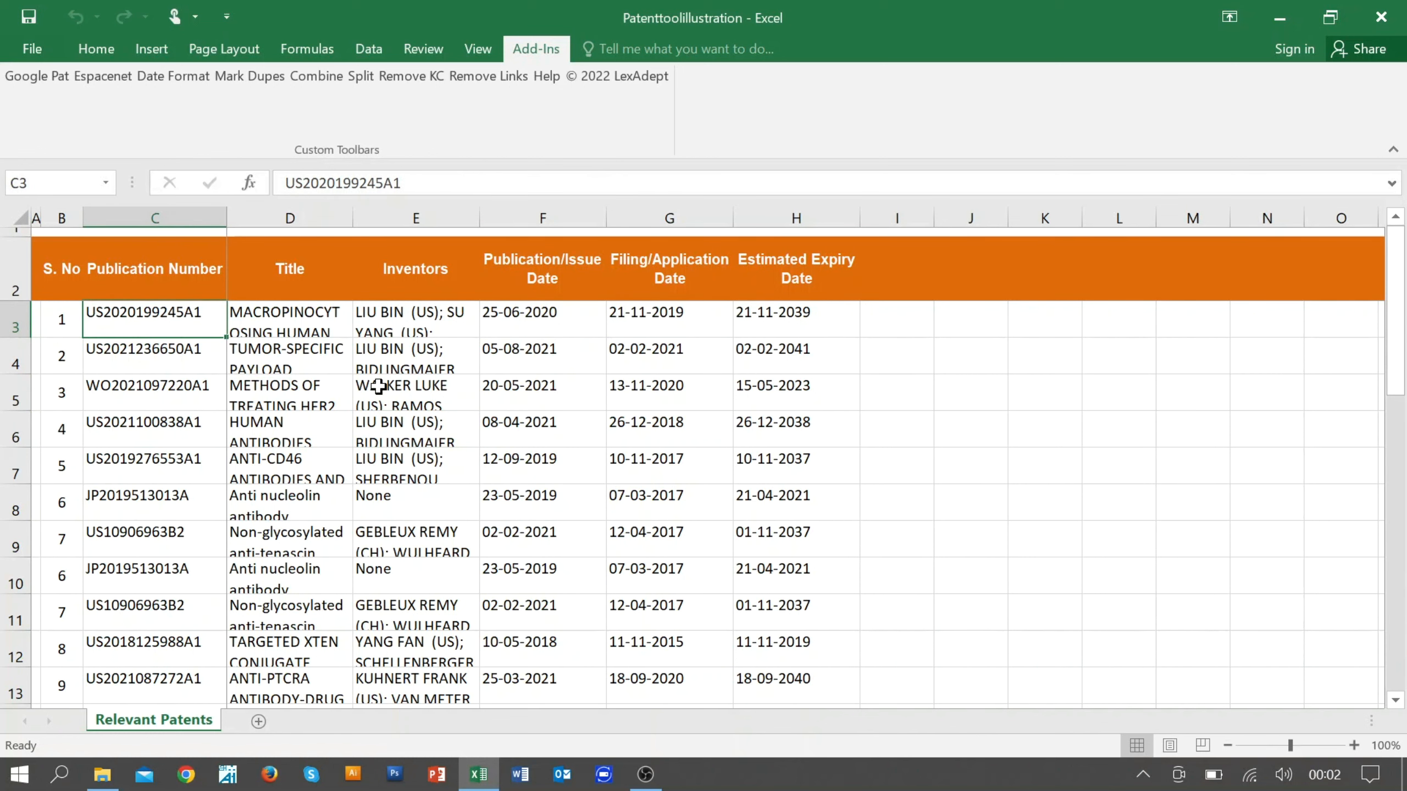
key("ctrl+shift+Down")
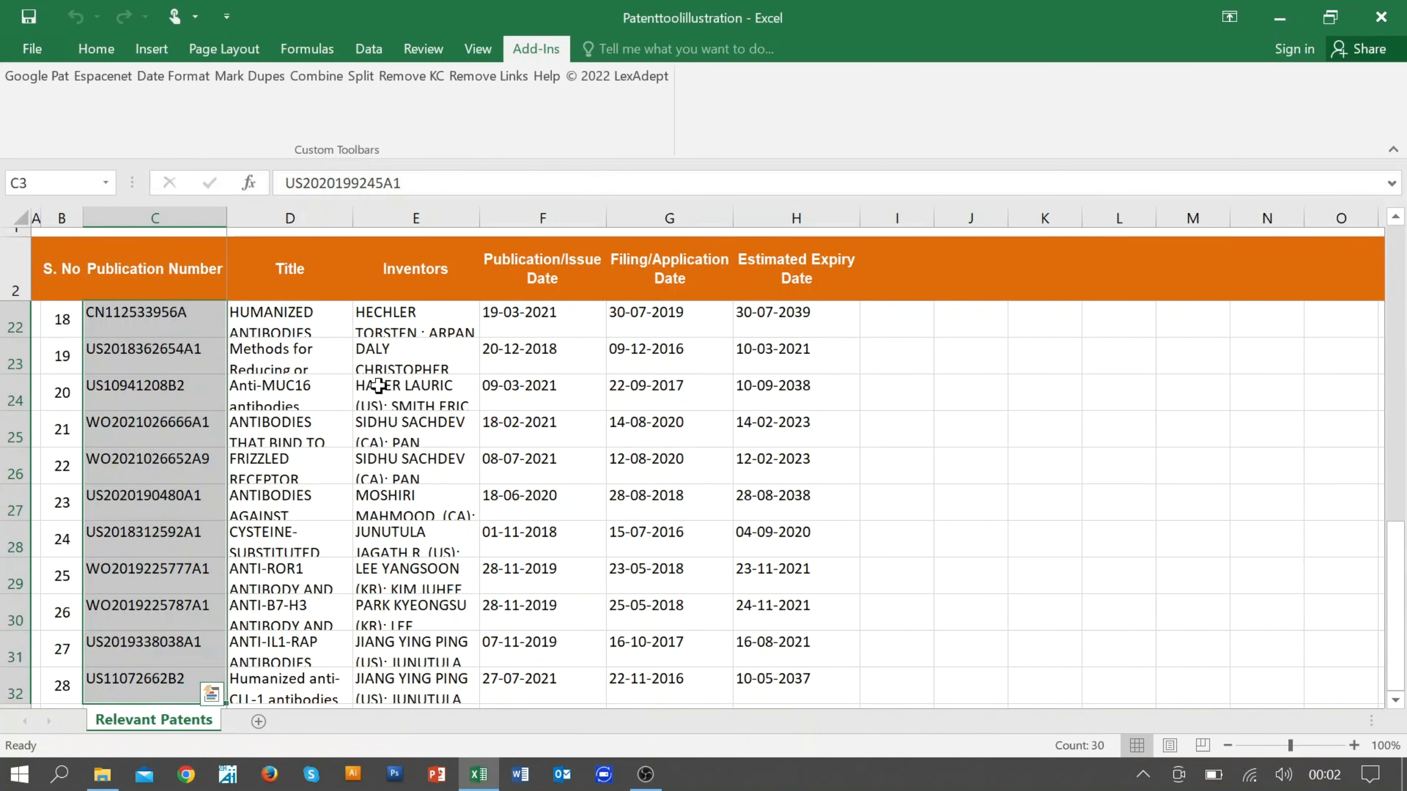
scroll(224, 371, "up", 6)
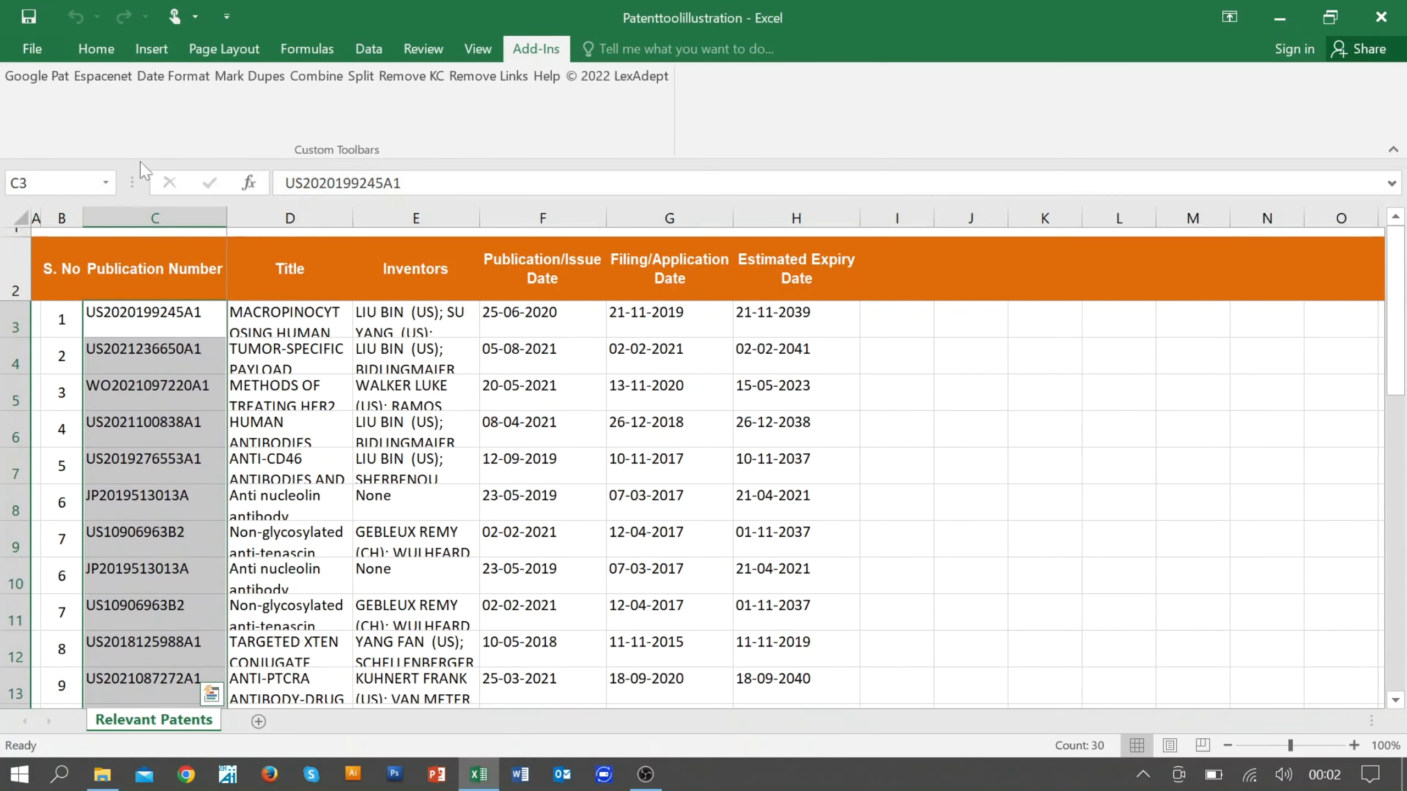
left_click(34, 81)
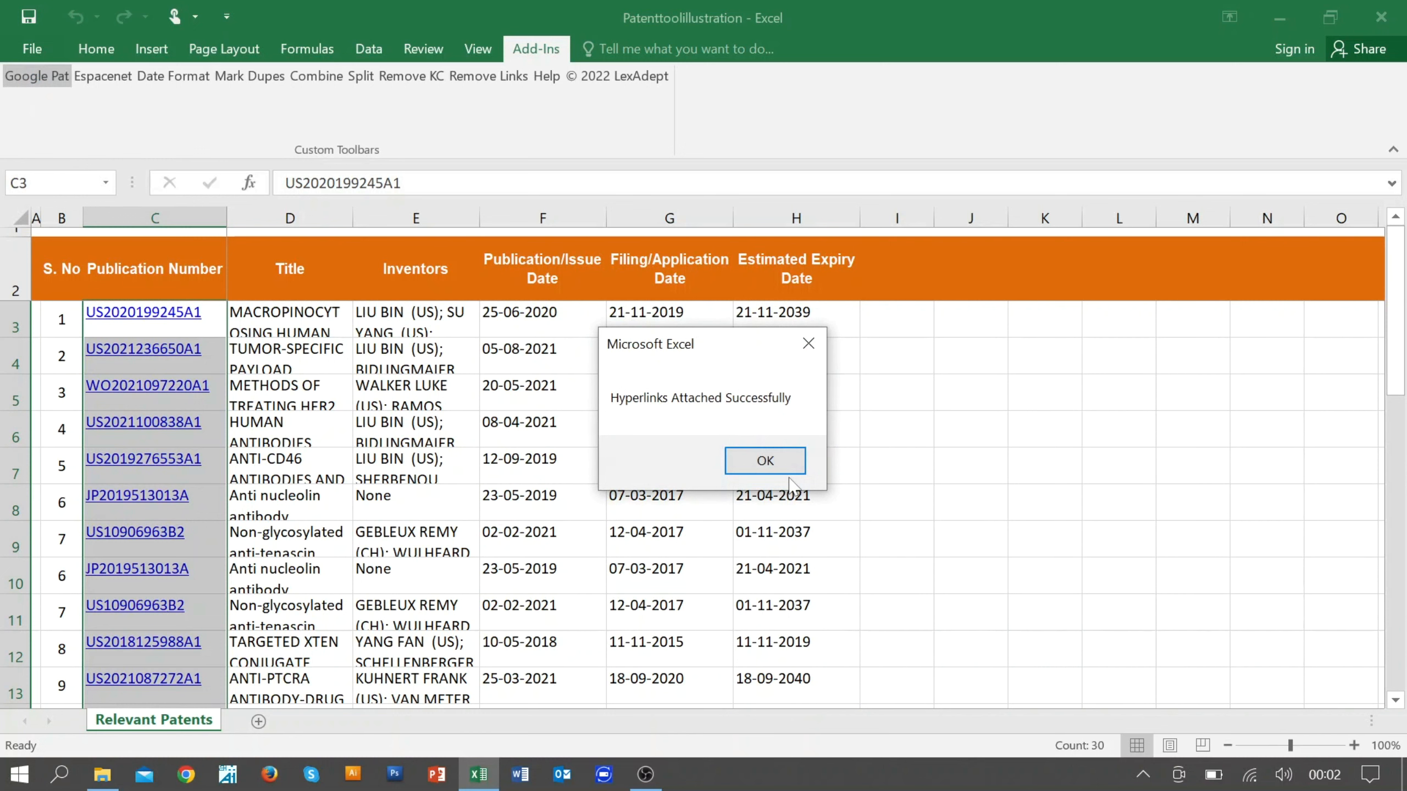
left_click(765, 465)
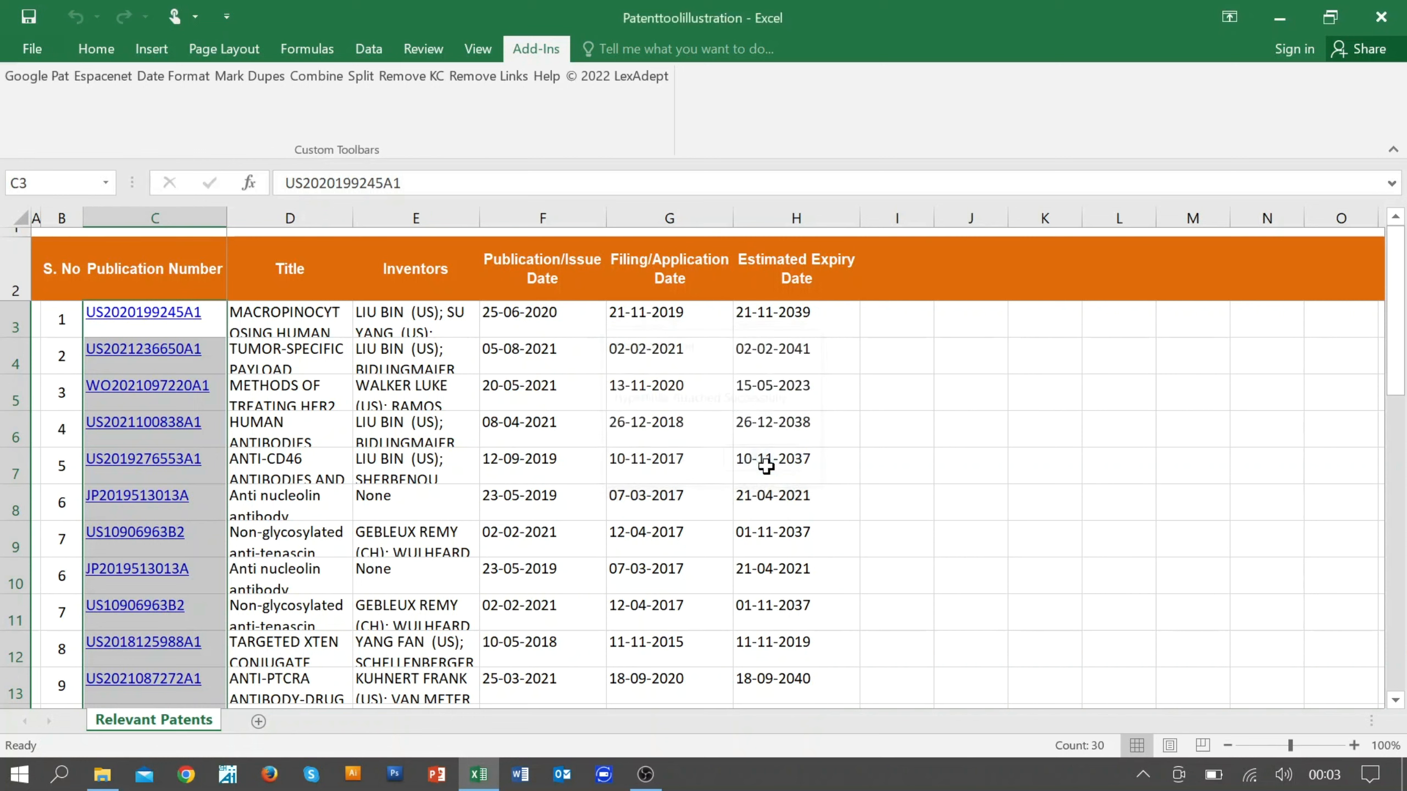
left_click(133, 314)
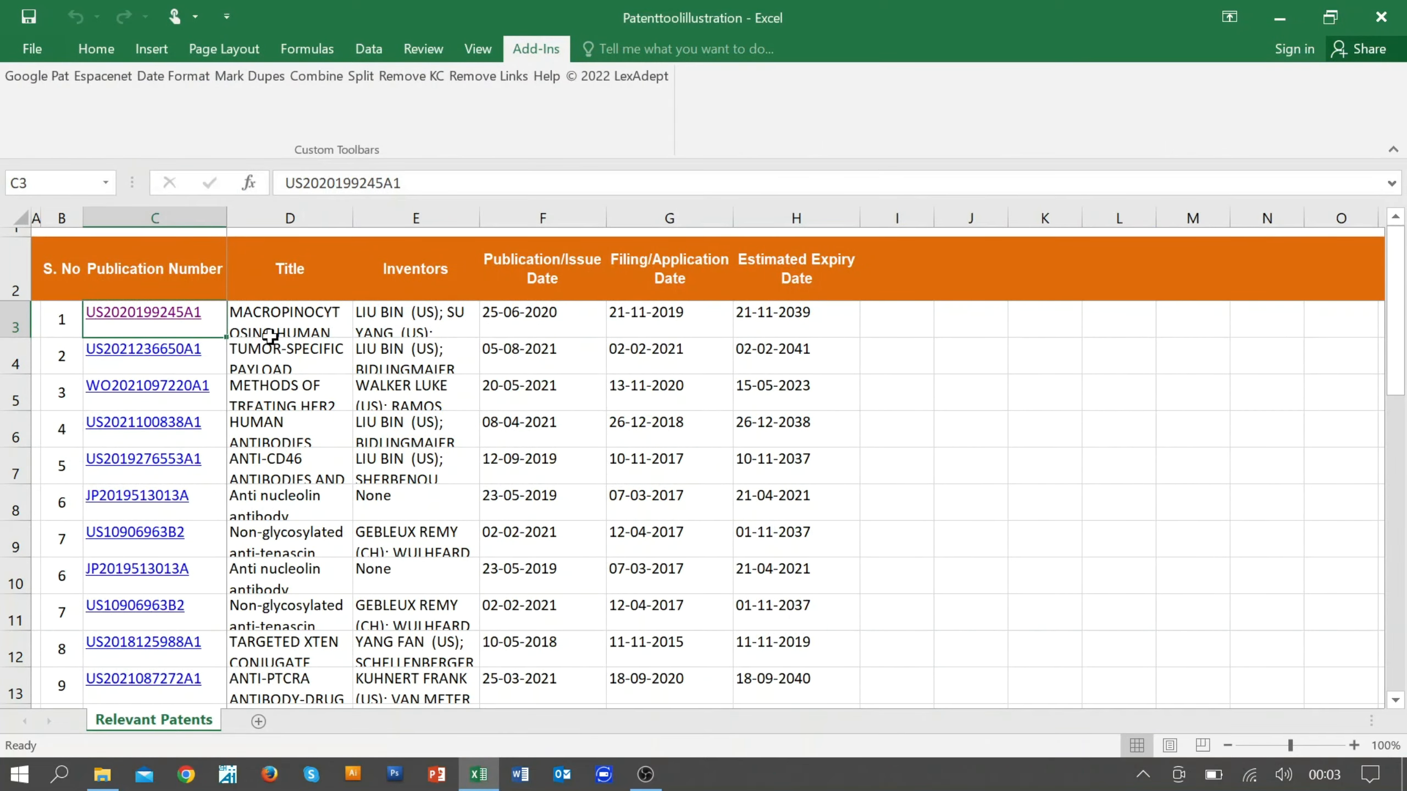
scroll(250, 416, "down", 6)
scroll(251, 415, "down", 5)
scroll(250, 416, "up", 11)
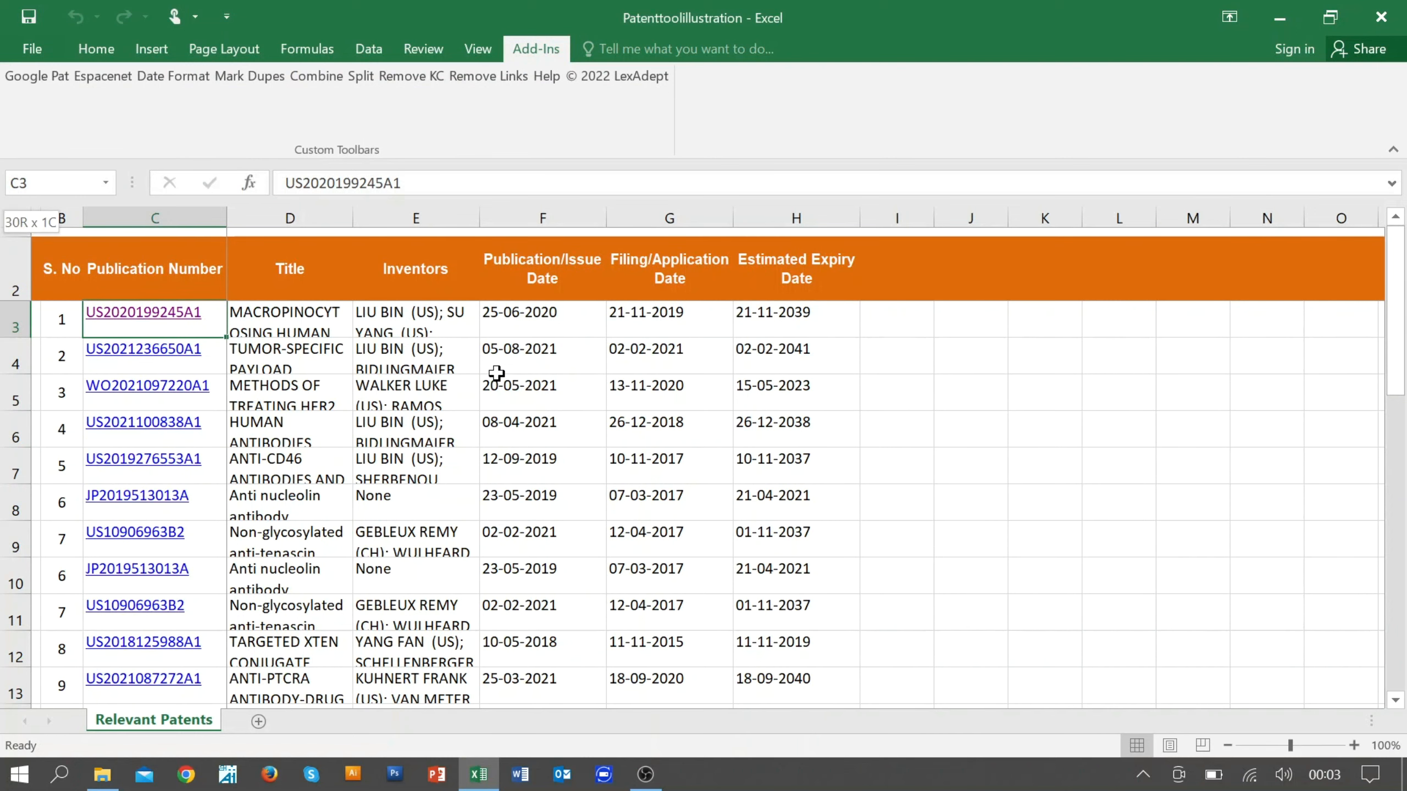
Step: Remove the hyperlinks from all publication numbers in column C with the Remove Links tool
key("ctrl+shift+Down")
scroll(474, 443, "up", 1)
scroll(473, 444, "up", 6)
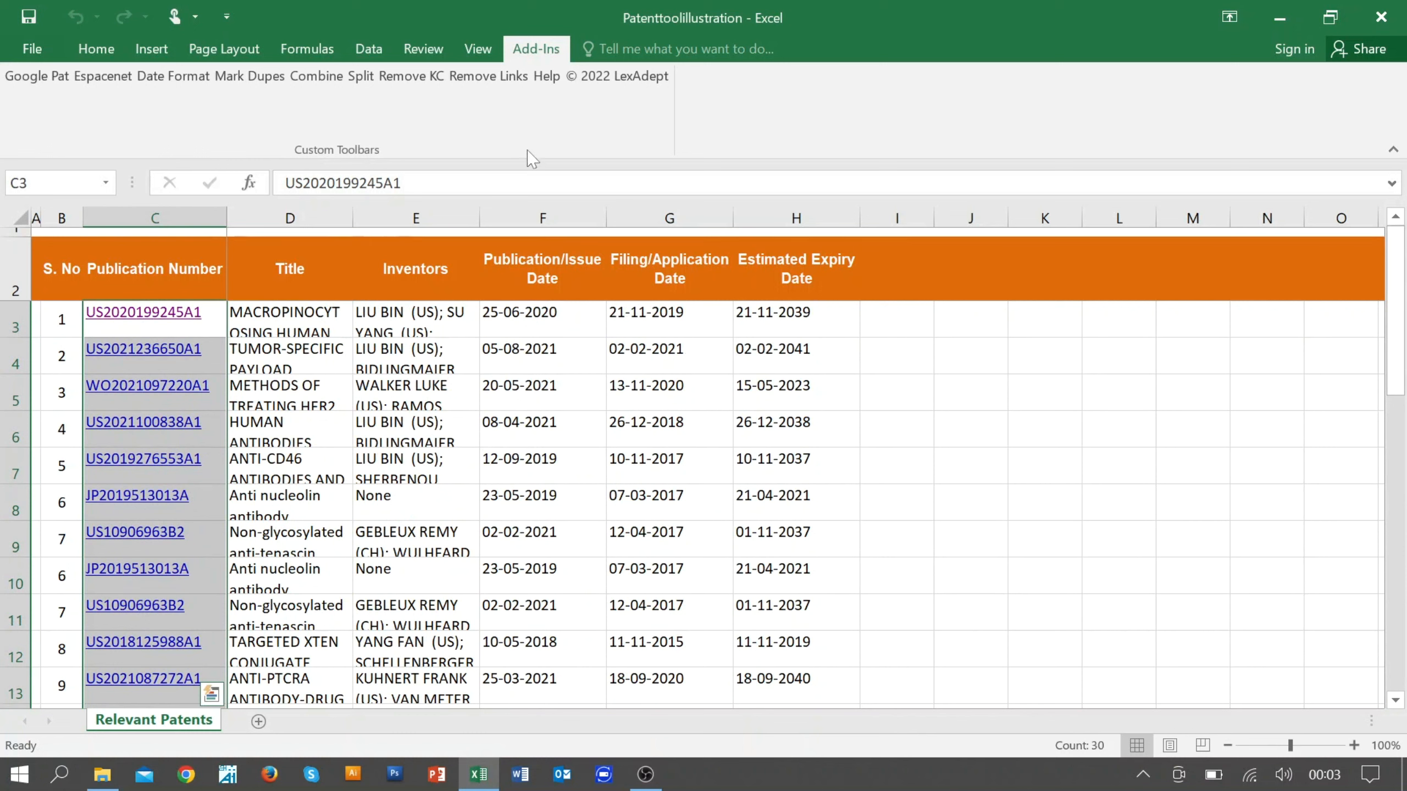
left_click(488, 77)
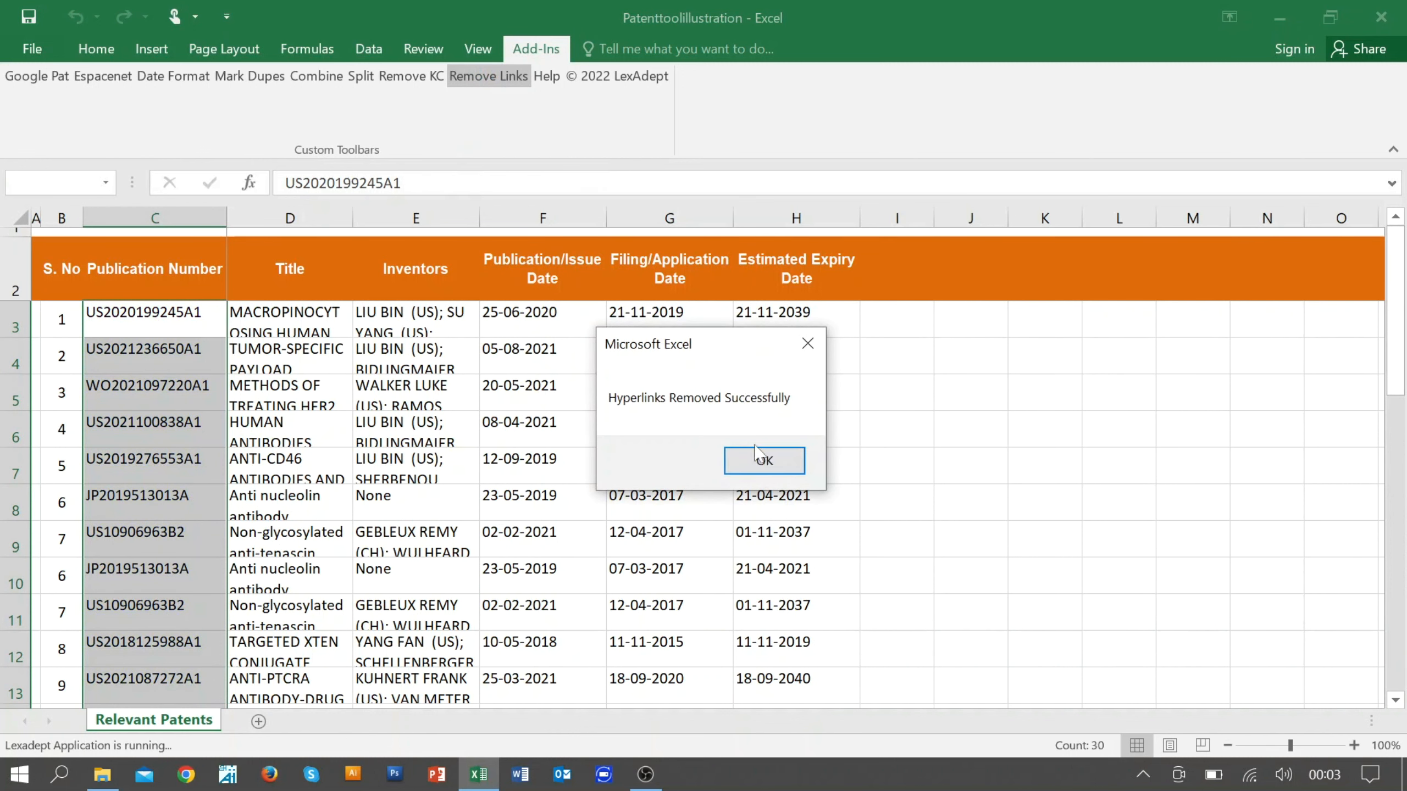
left_click(775, 465)
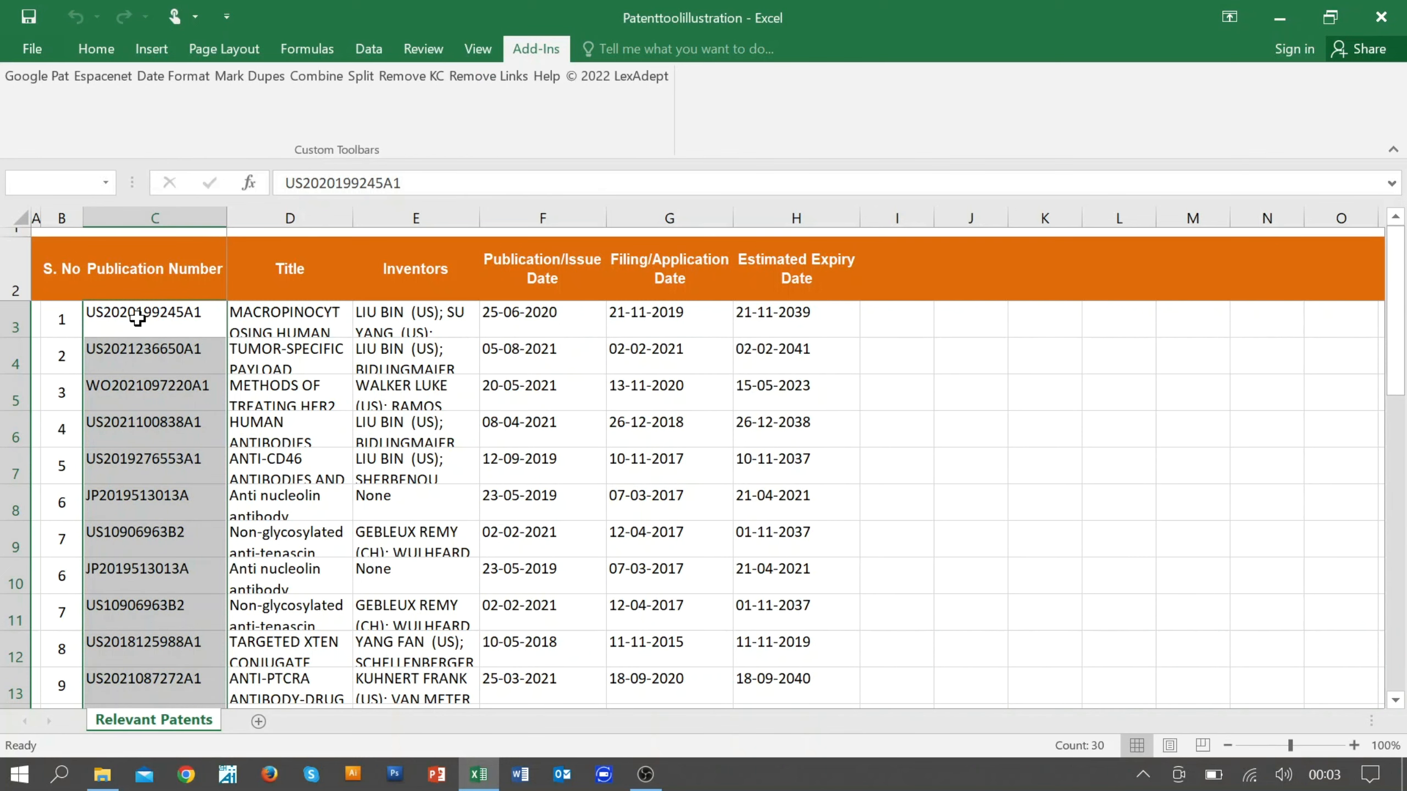
Step: Attach Espacenet hyperlinks to all publication numbers in column C, and check the first link in the browser before returning to Excel
left_click(100, 317)
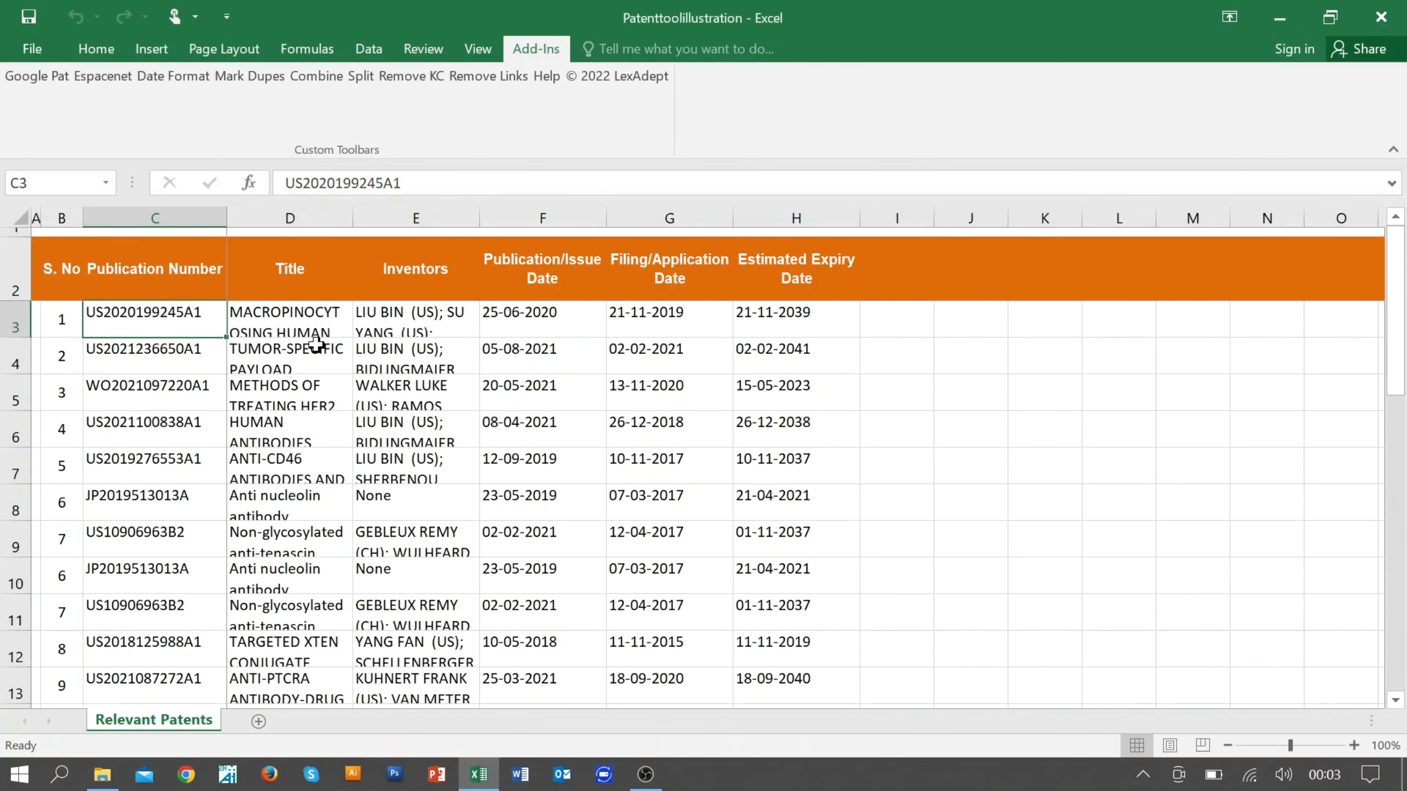
key("ctrl+shift+Down")
scroll(316, 349, "up", 6)
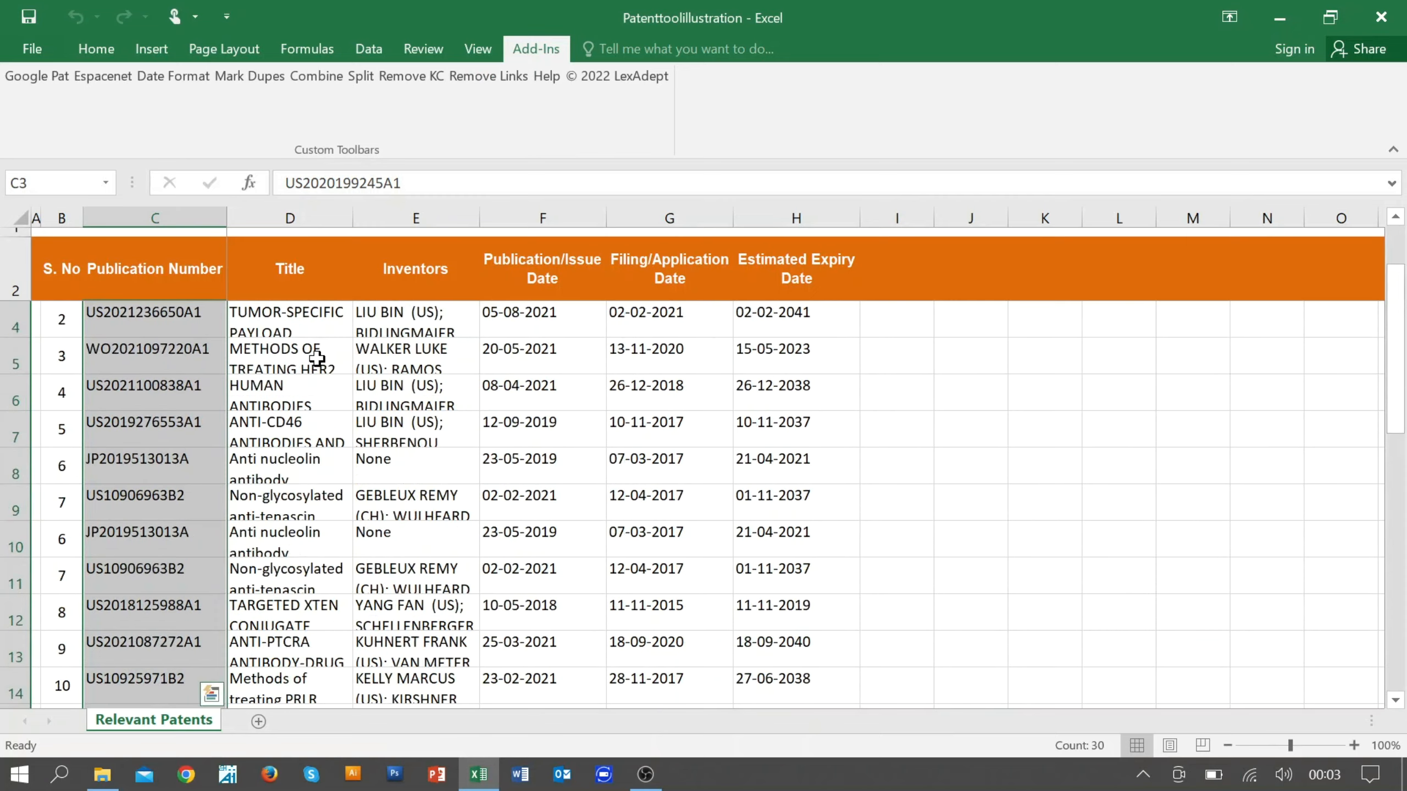
left_click(116, 86)
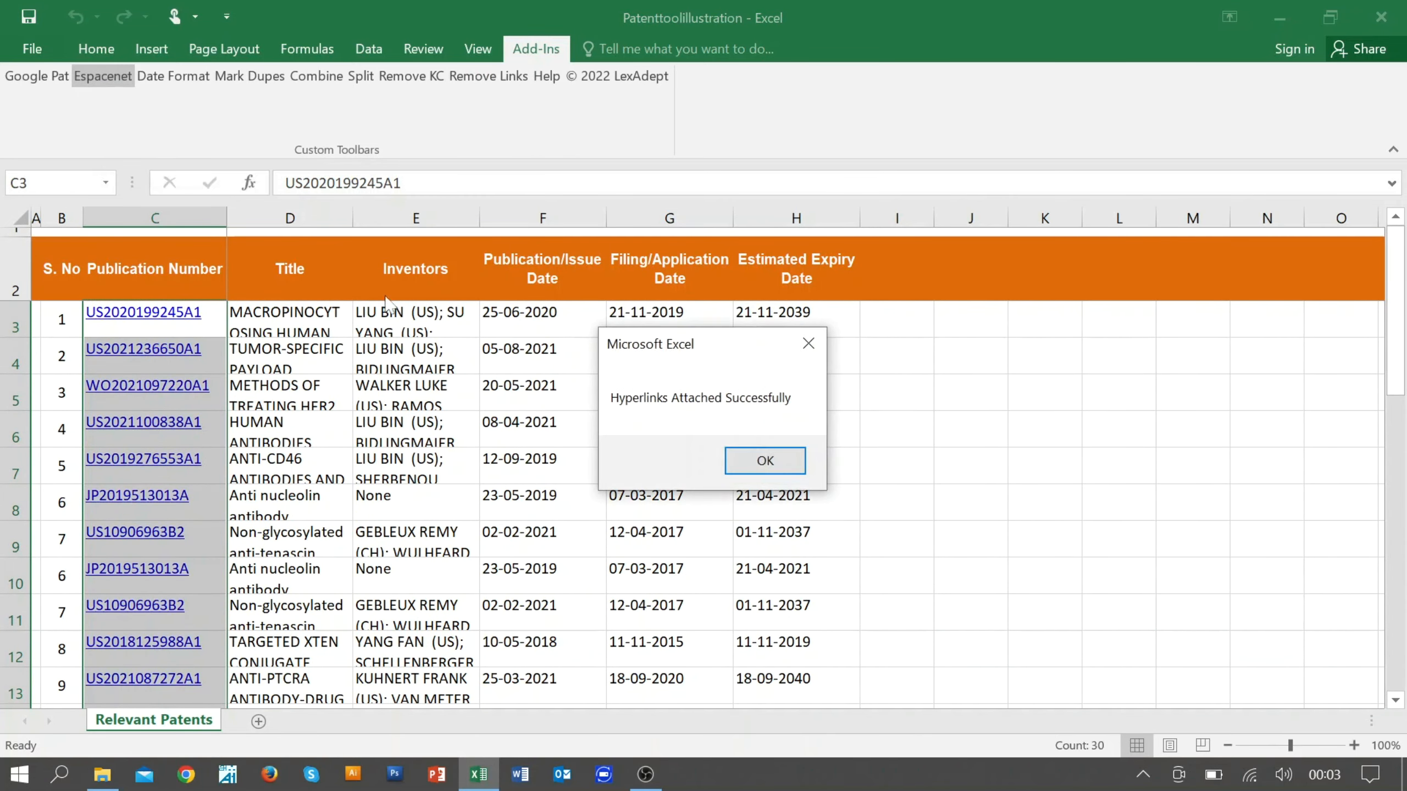
left_click(765, 461)
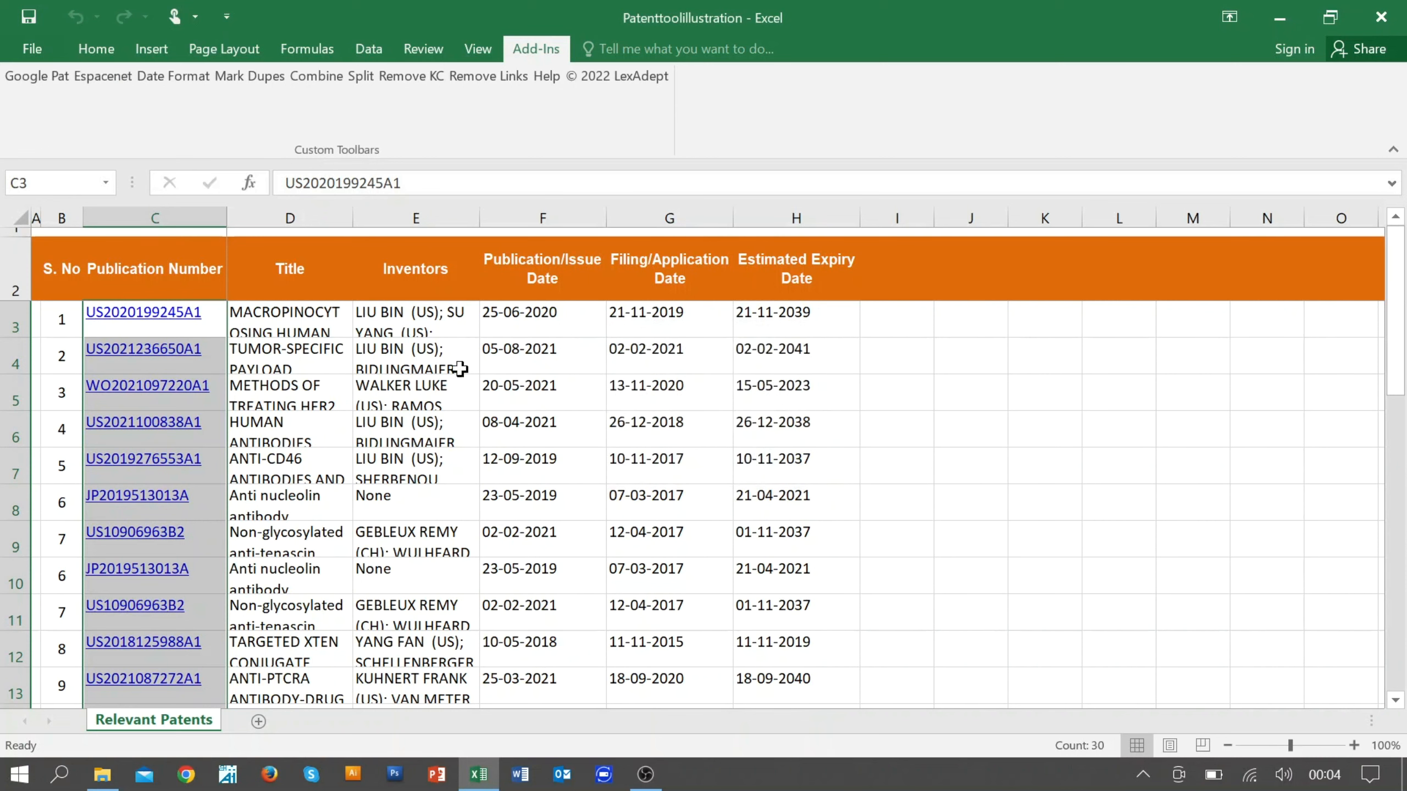
left_click(168, 314)
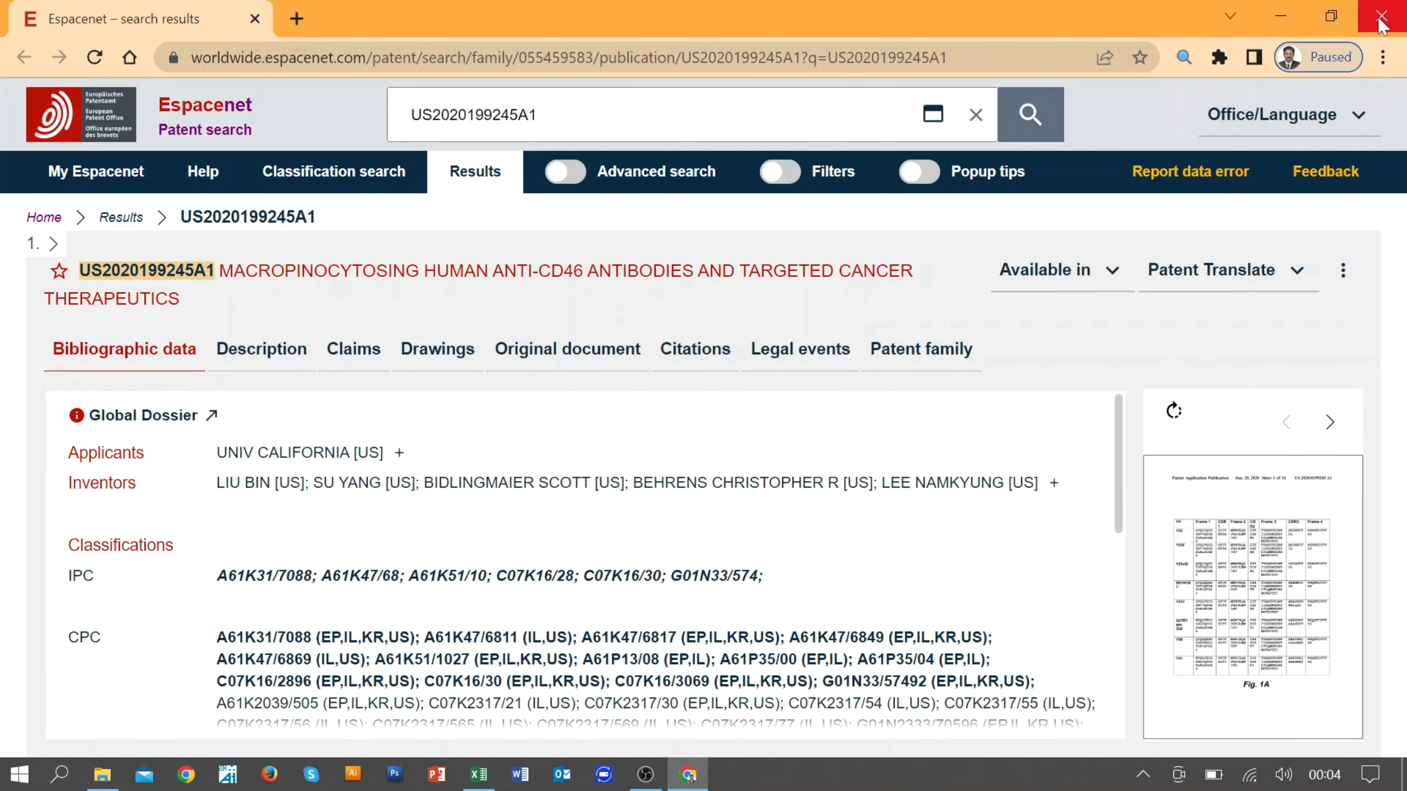
left_click(467, 779)
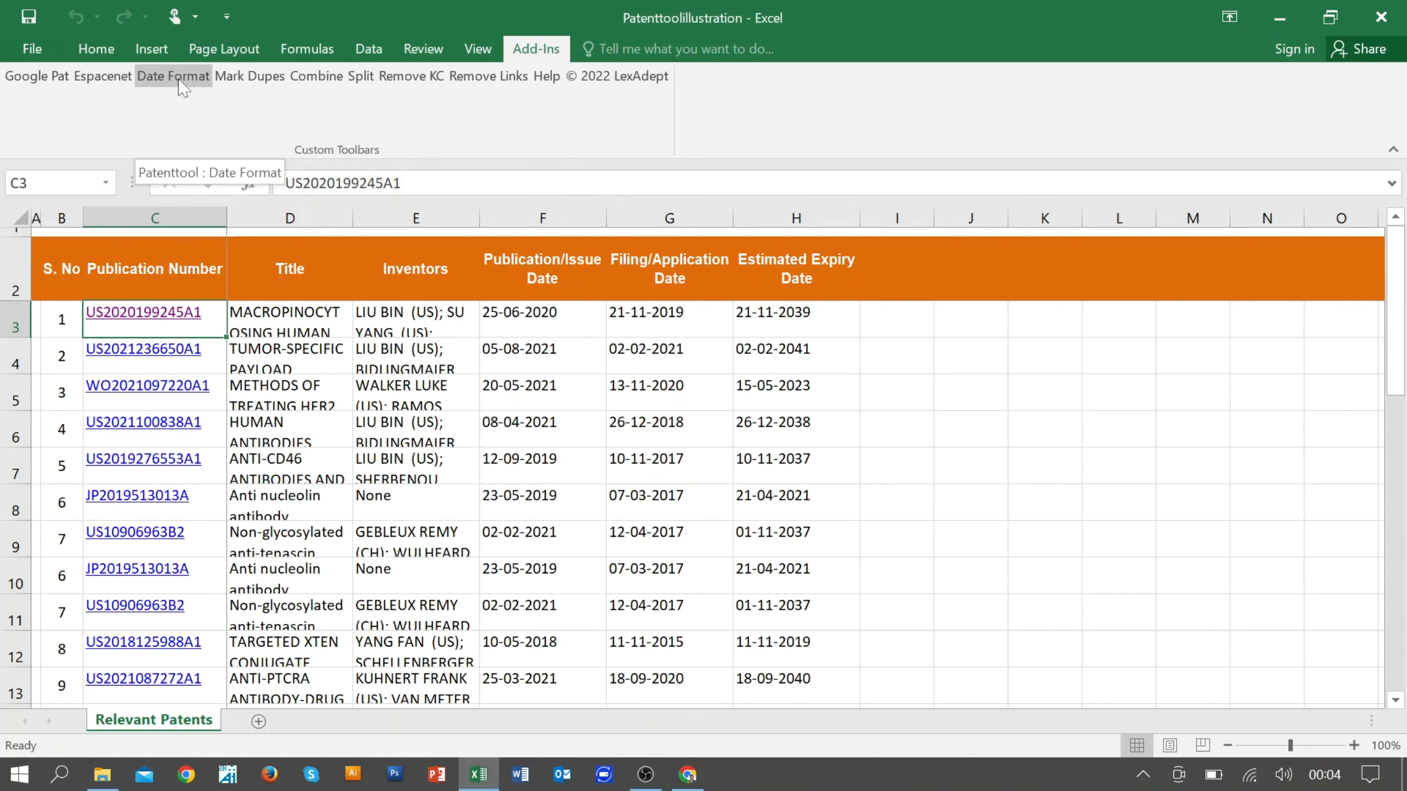
Step: Convert all publication, filing and expiry dates in columns F to H to the DD-Mmm-YYYY style with the Date Format tool
left_click(526, 328)
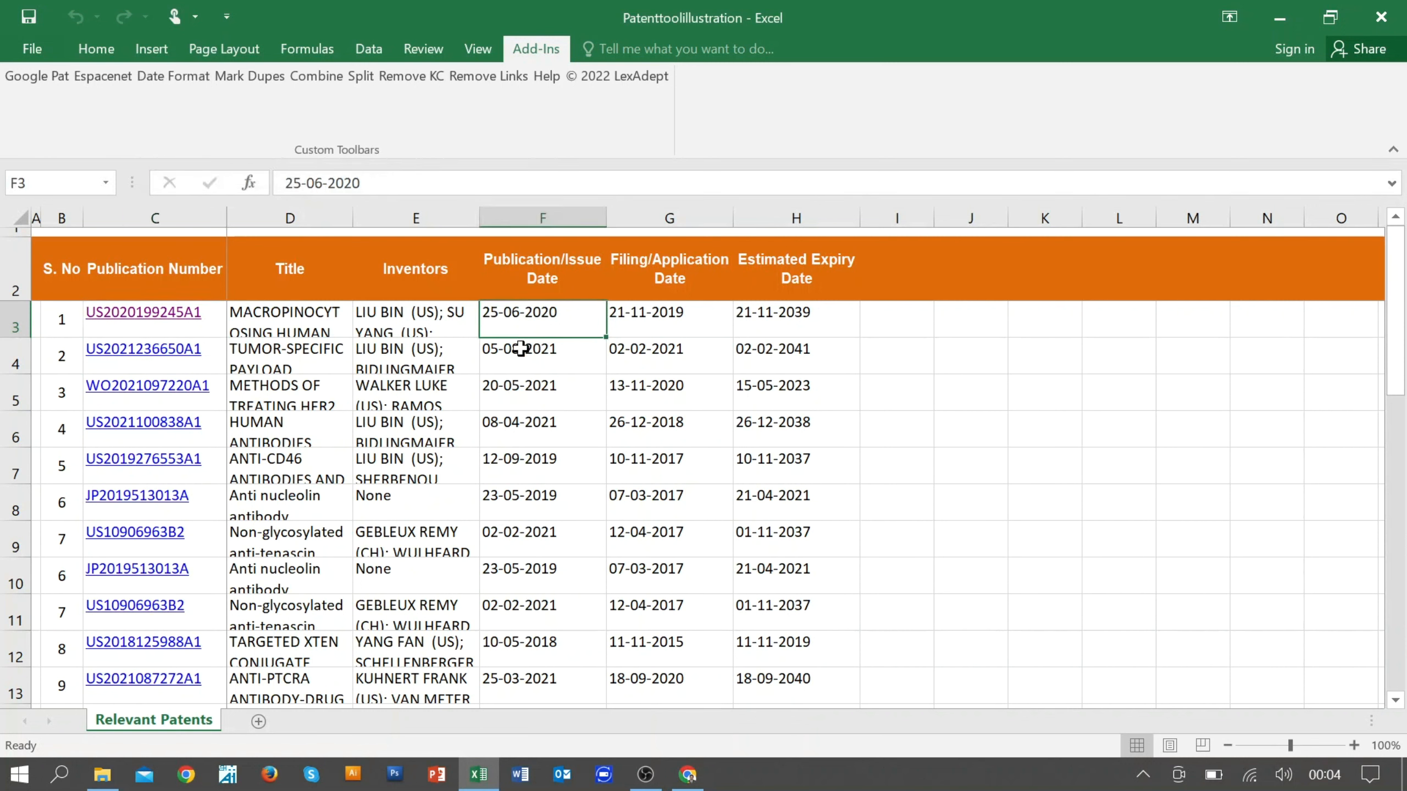
left_click(521, 349)
left_click(531, 324)
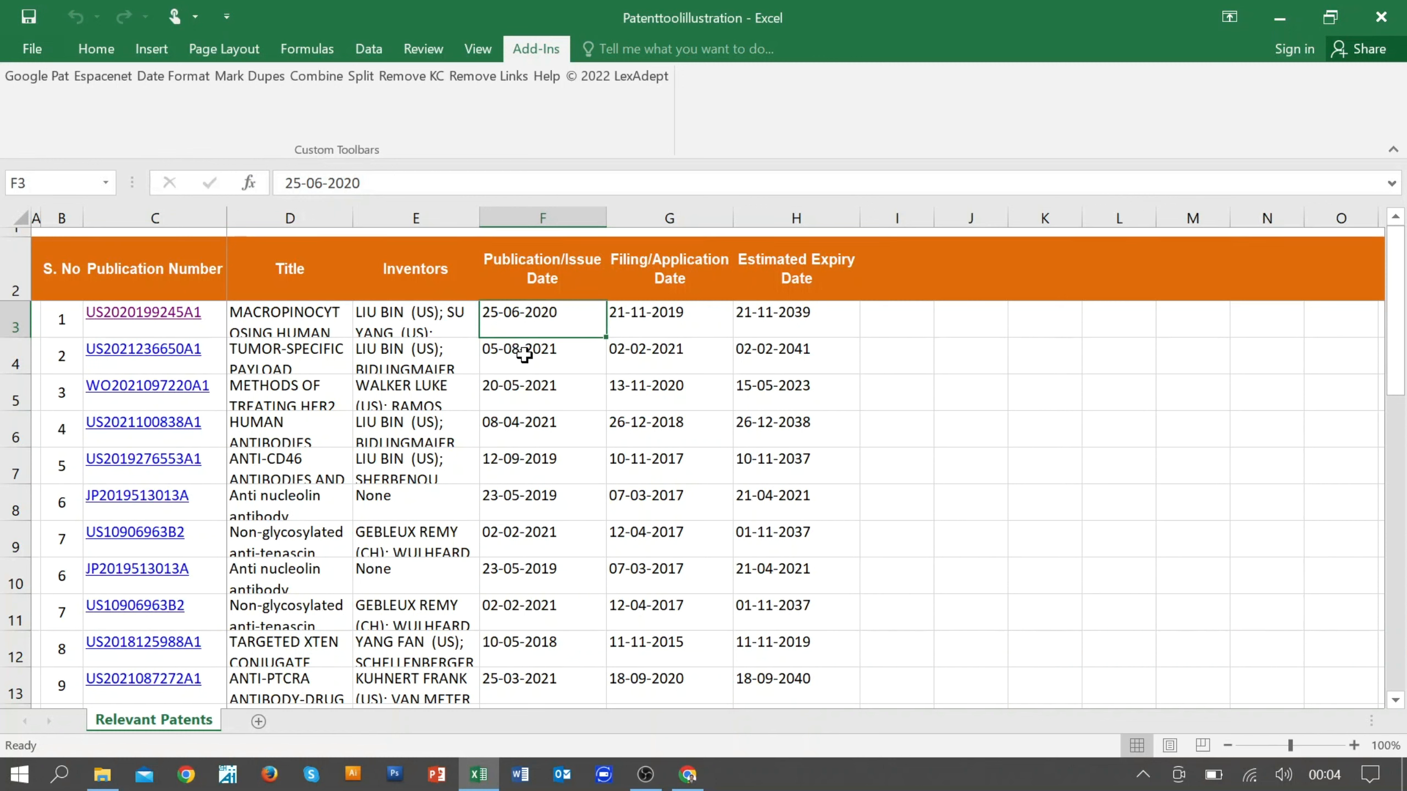
left_click(524, 355)
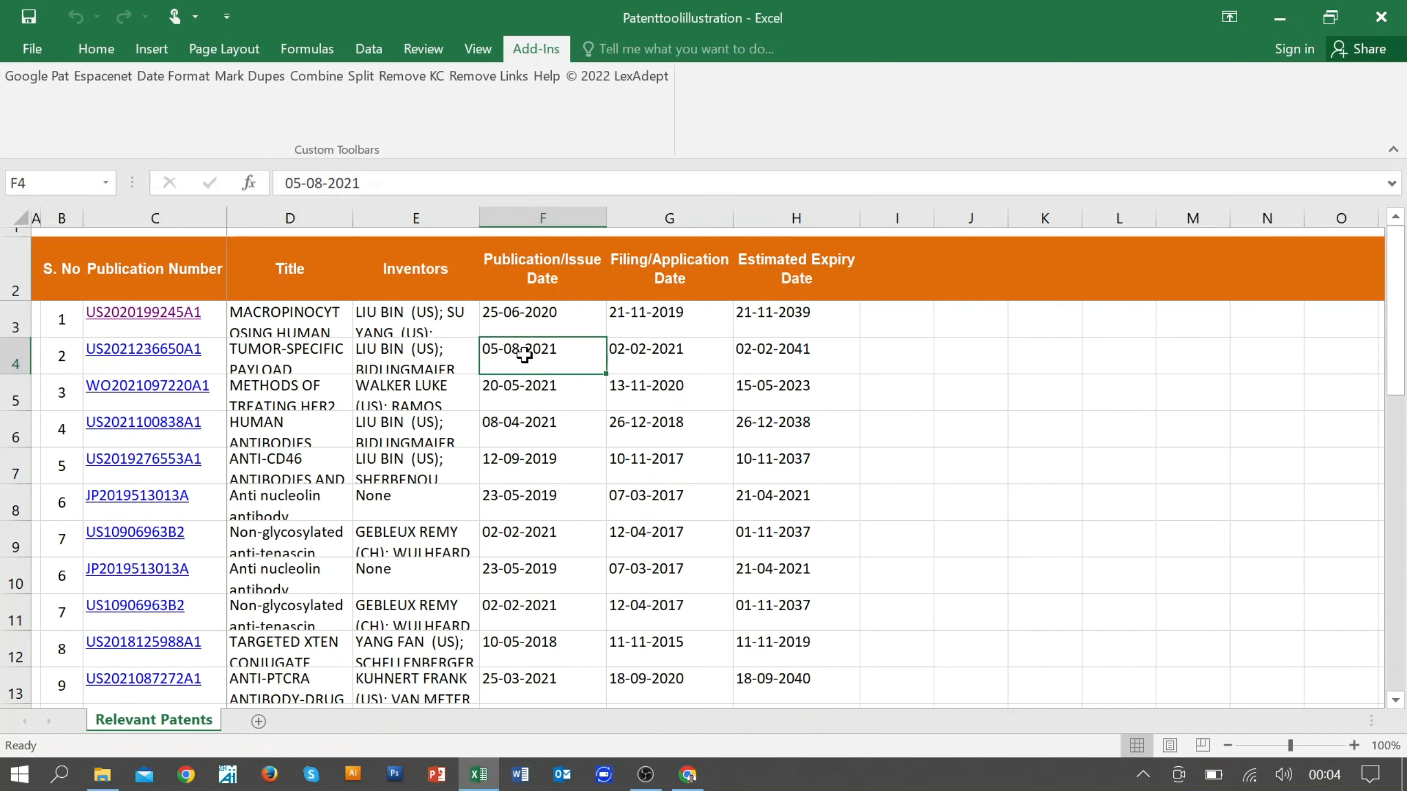
left_click(529, 317)
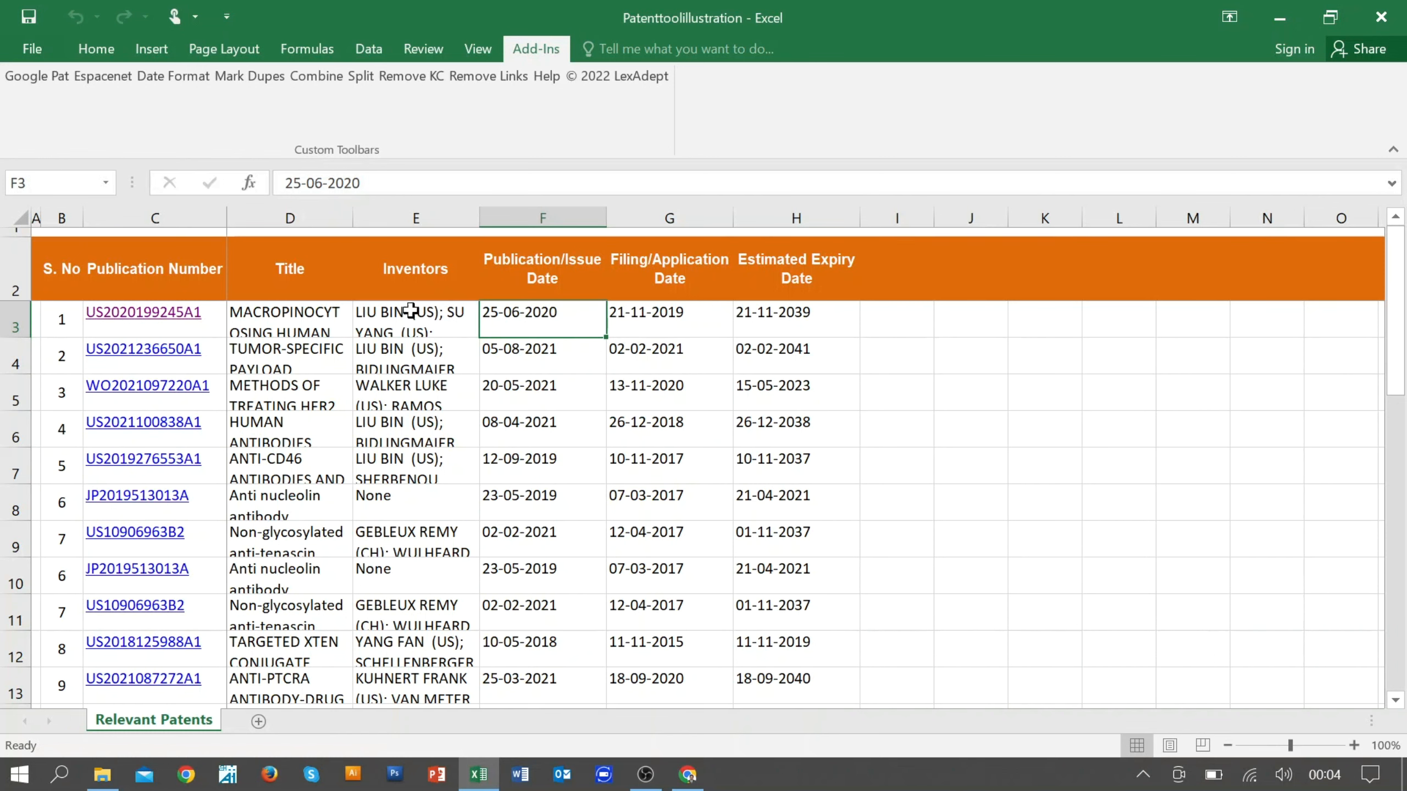
key("ctrl+shift+Down")
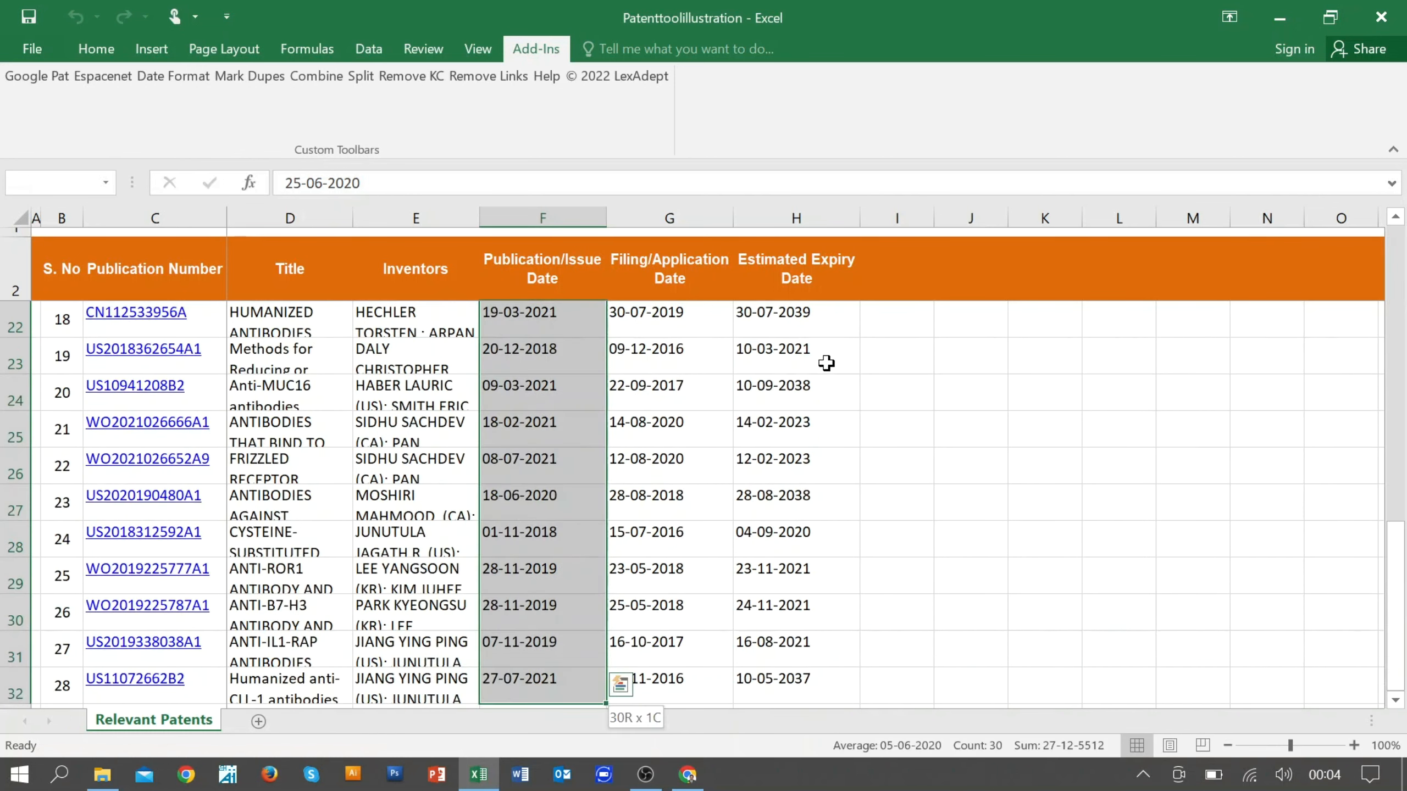
key("ctrl+shift+Right")
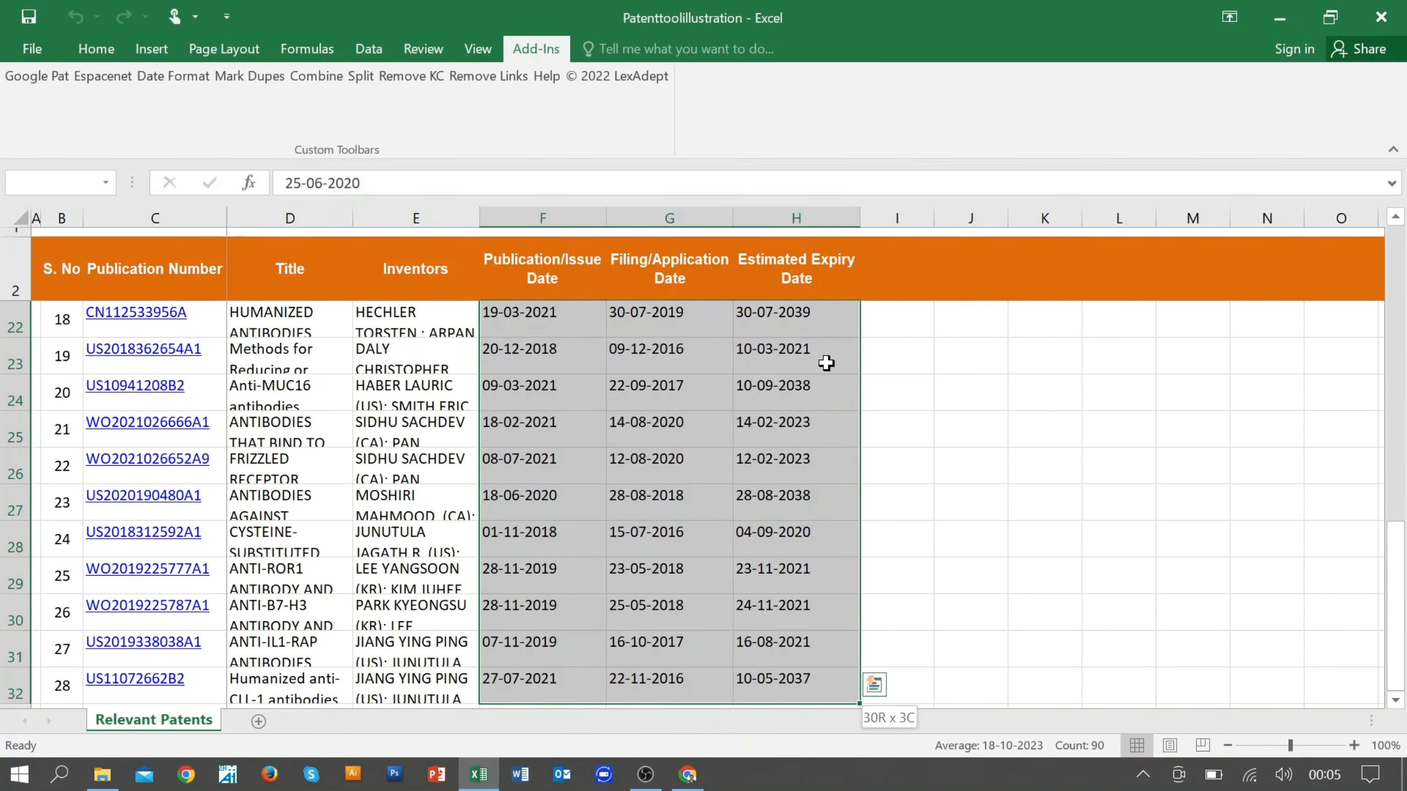
scroll(827, 364, "up", 7)
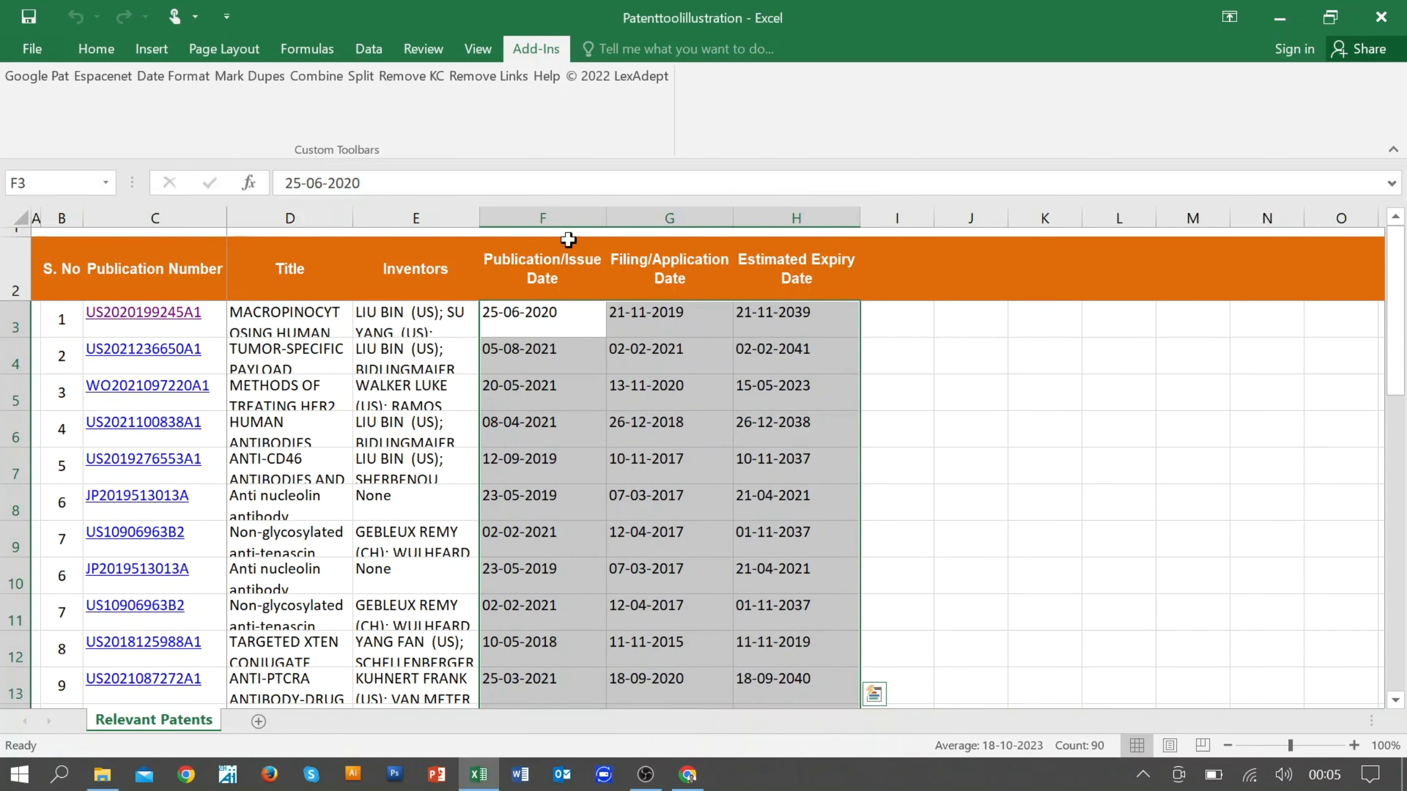
left_click(161, 77)
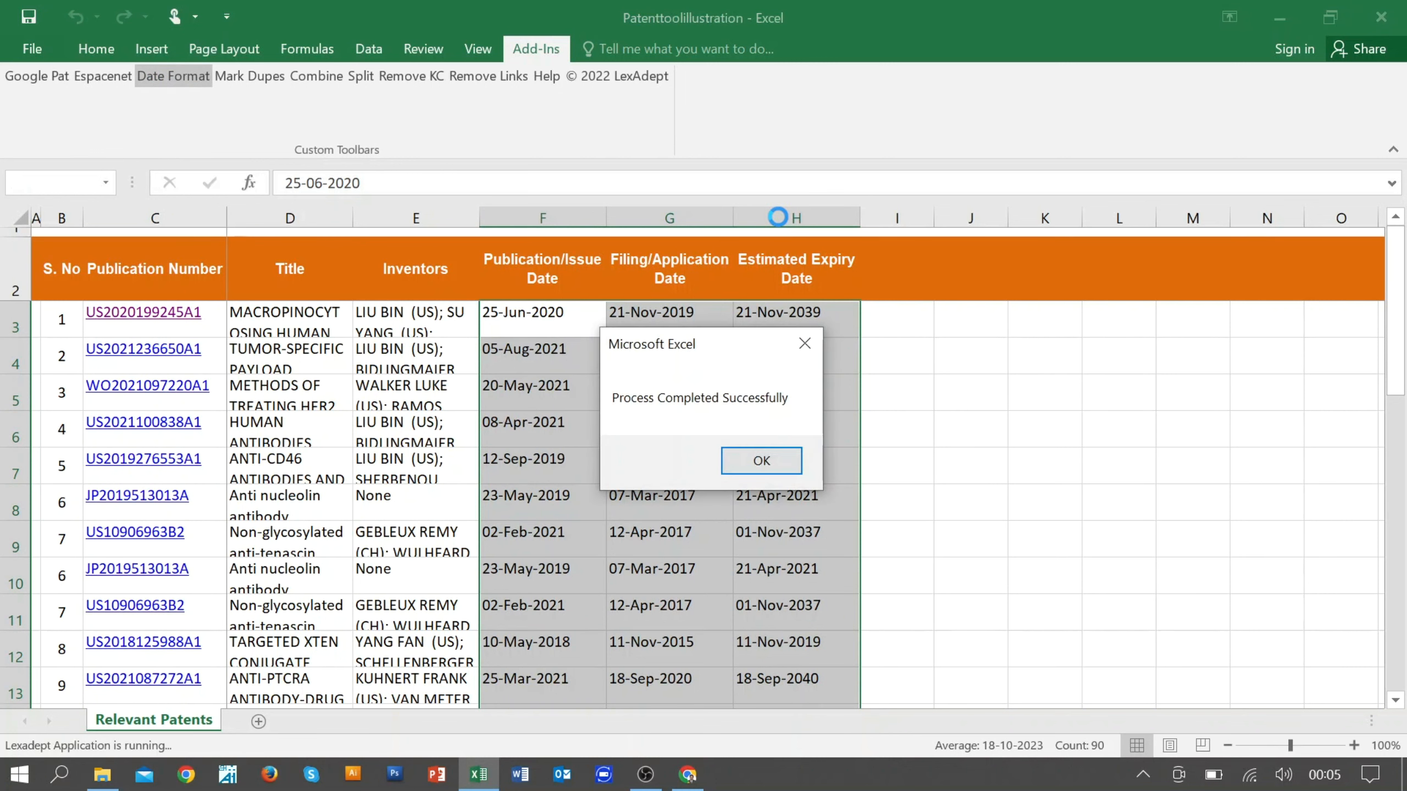
Step: Close the date conversion message and look over the reformatted dates down the sheet
left_click(760, 471)
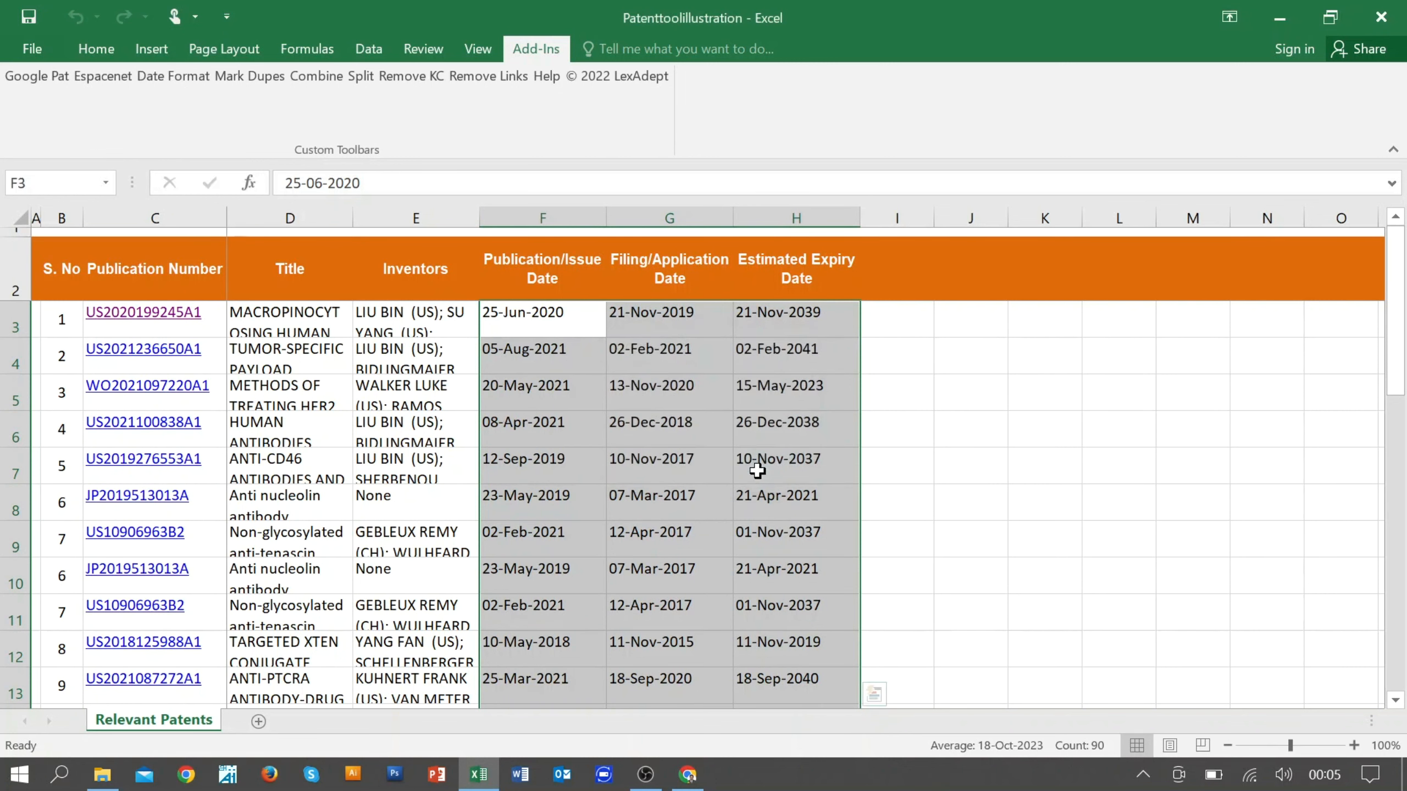
left_click(520, 313)
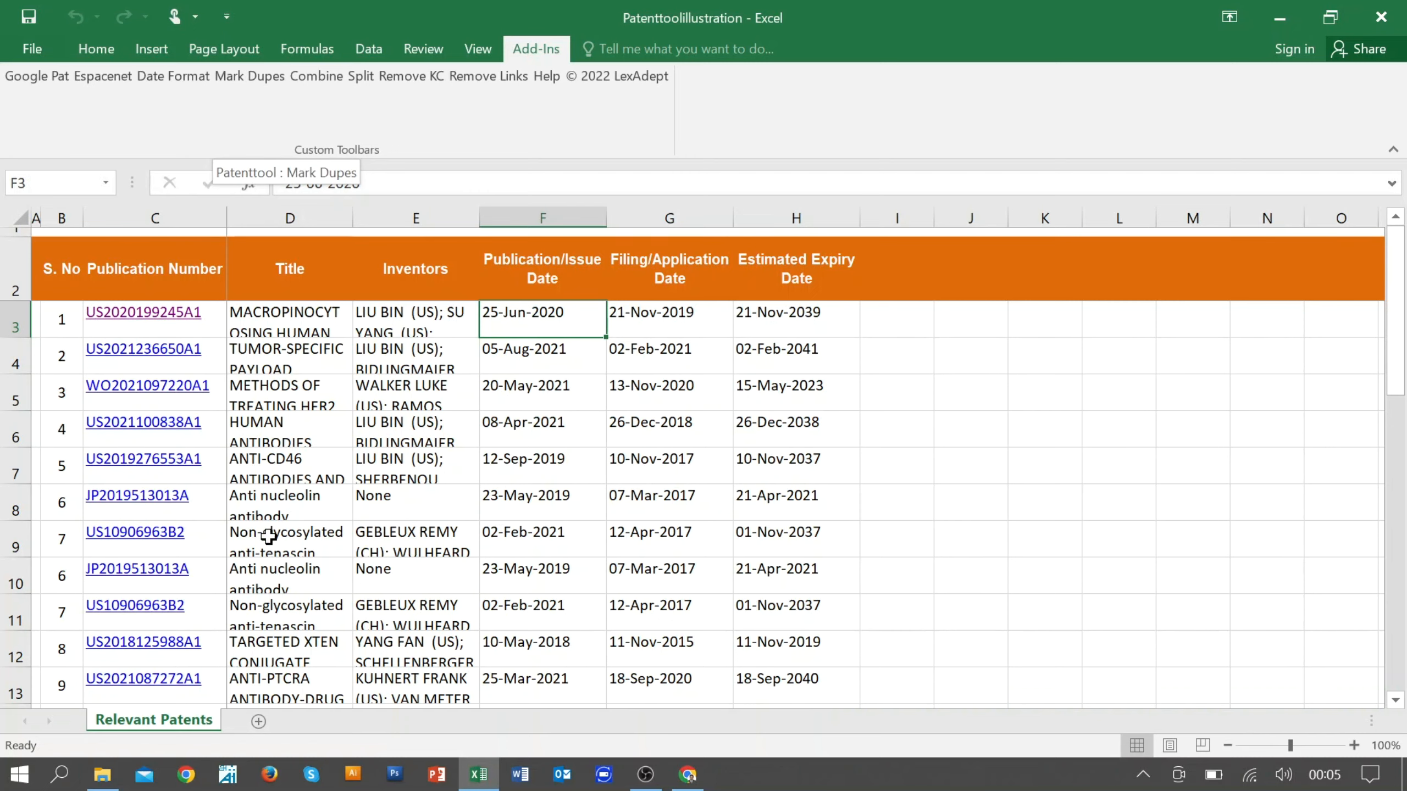
scroll(373, 556, "down", 1)
scroll(375, 555, "down", 5)
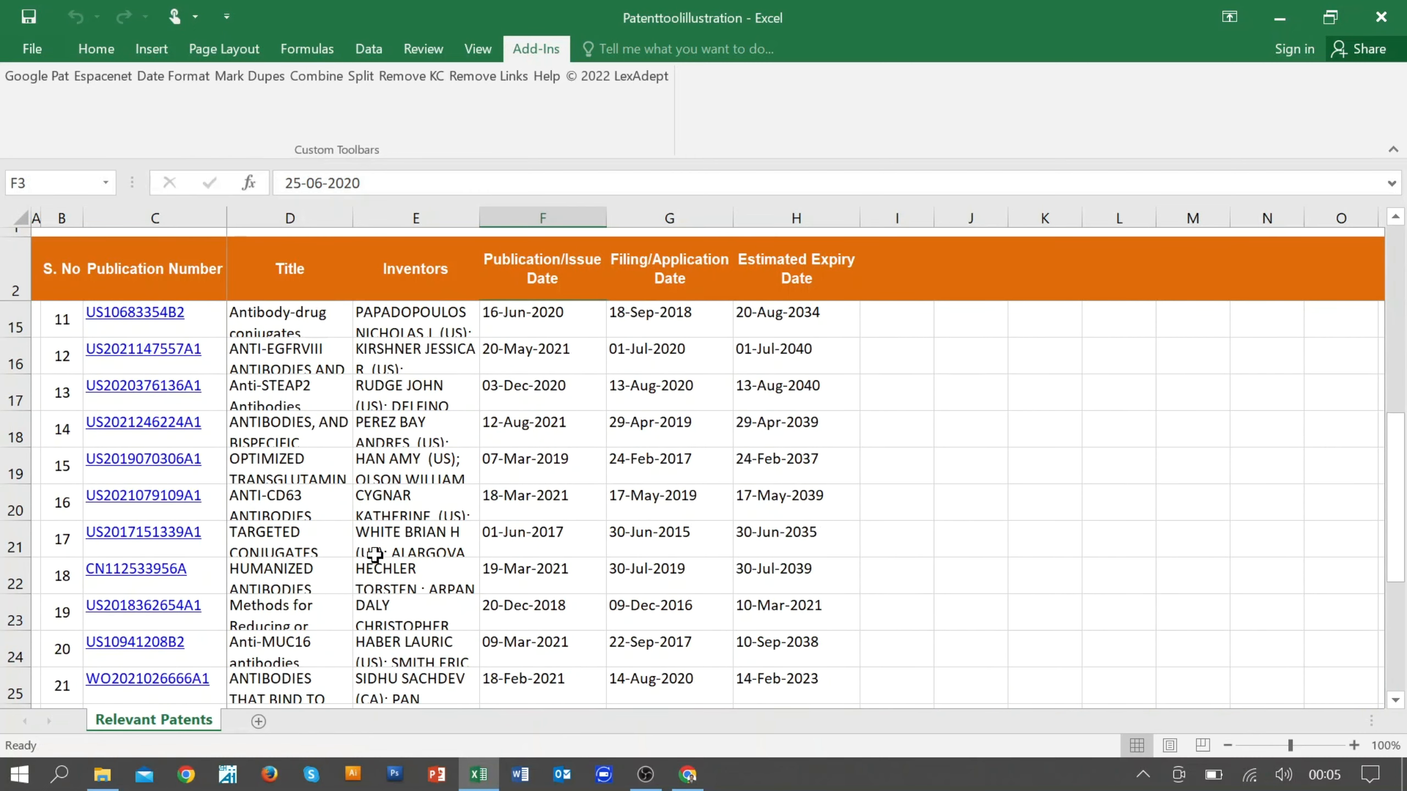
scroll(375, 554, "up", 6)
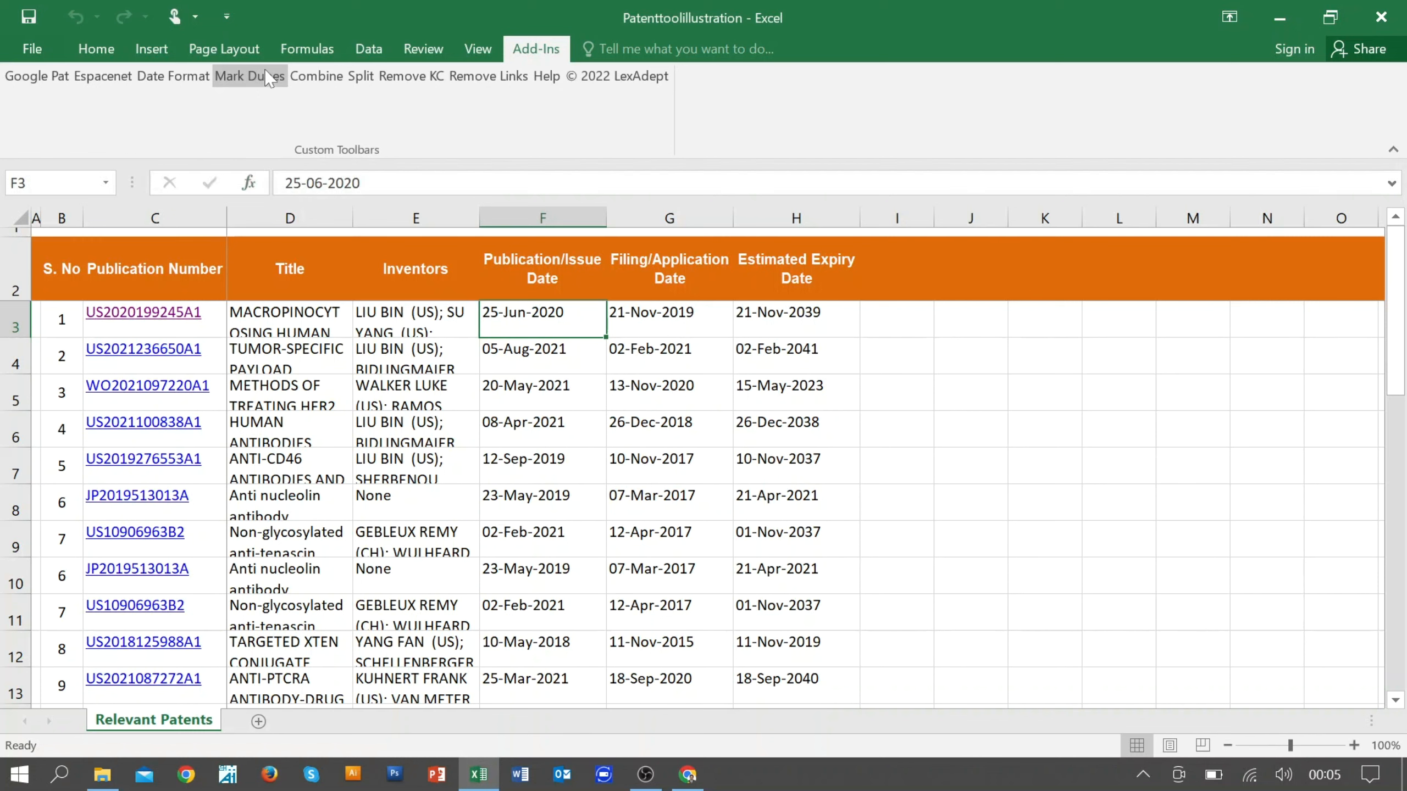
Step: Copy rows 9 and 10 and insert the copies above row 8 to add more duplicate publication records
left_click_drag(5, 583, 12, 545)
right_click(14, 549)
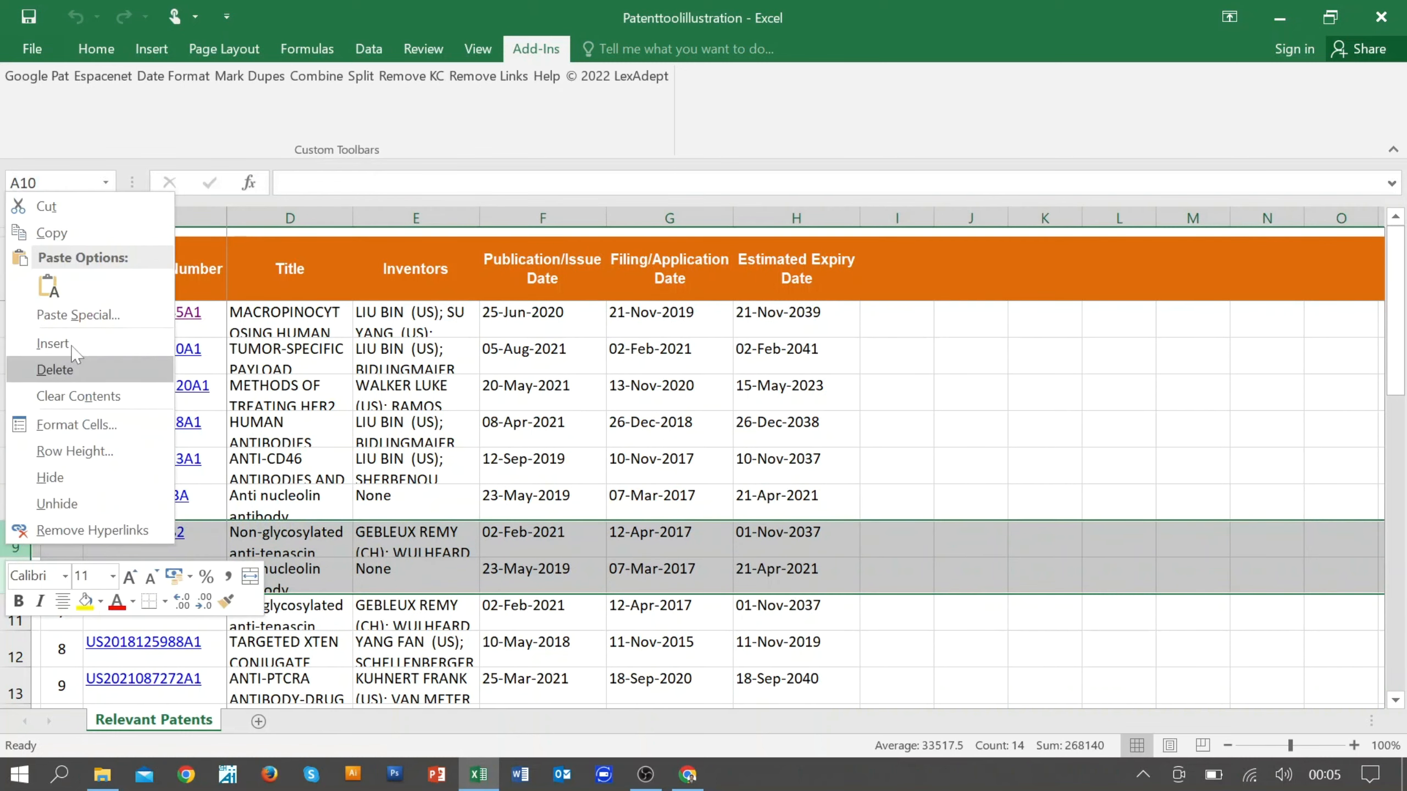
left_click(52, 233)
left_click(5, 503)
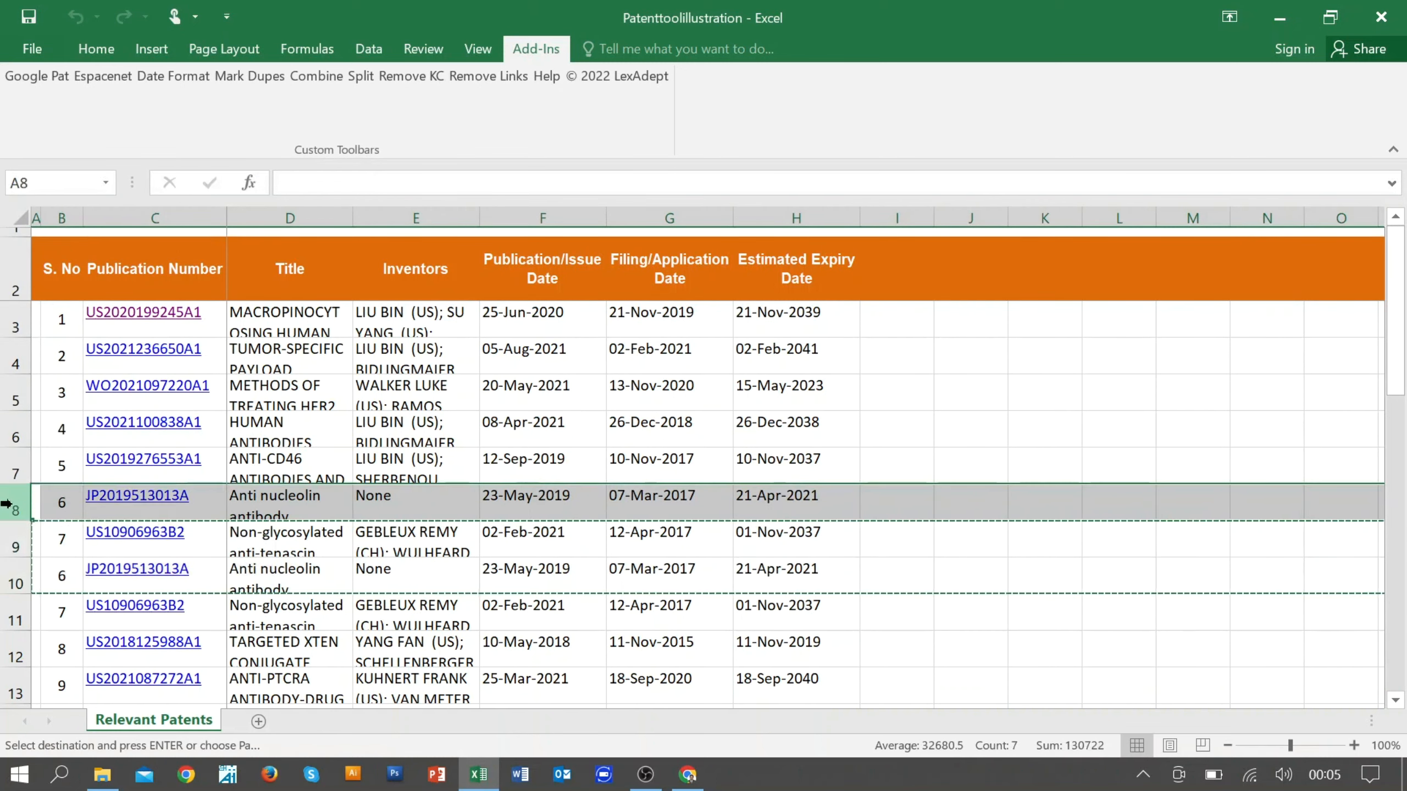
right_click(6, 503)
left_click(88, 299)
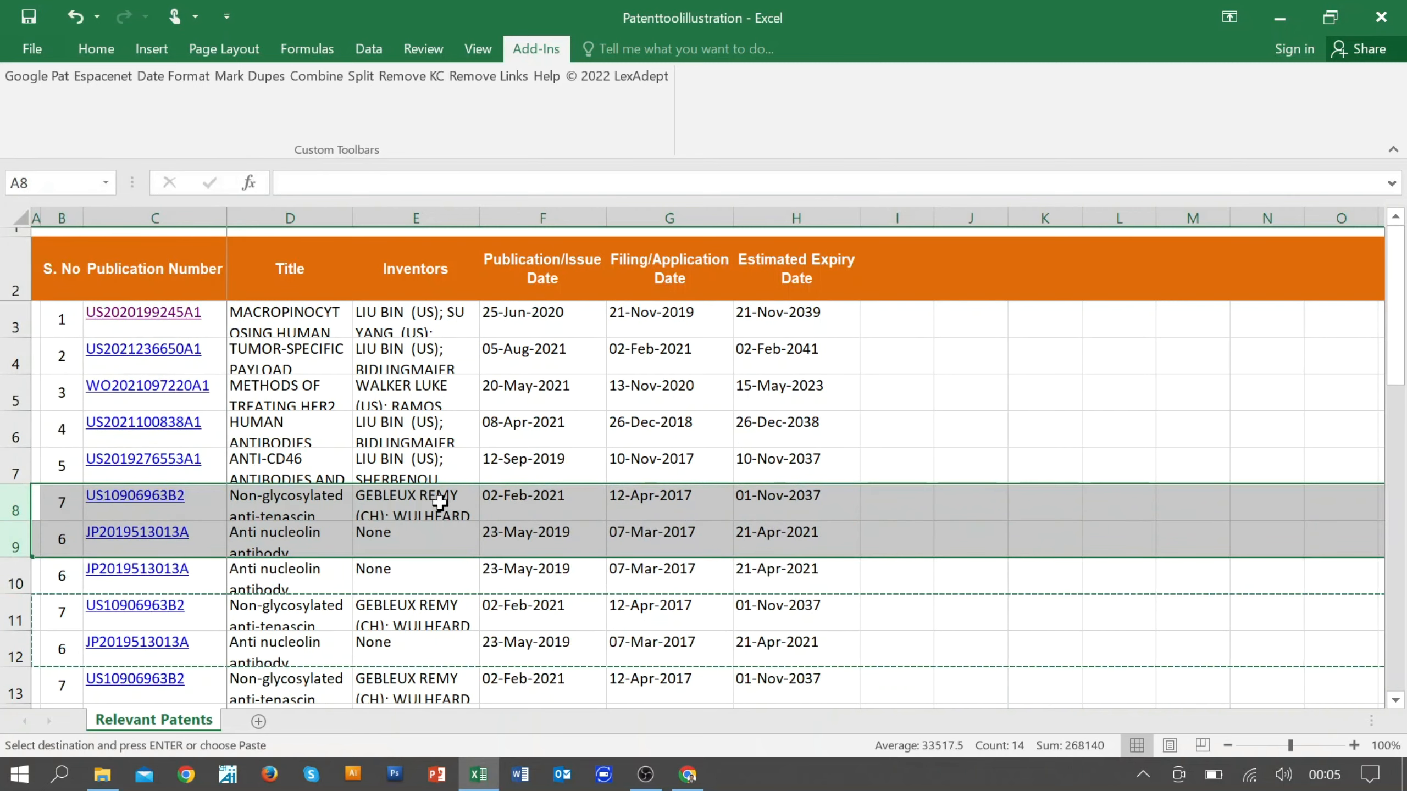
Step: Mark the duplicates among all publication numbers in column C with the Mark Dupes tool and look over the marked cells
left_click(276, 312)
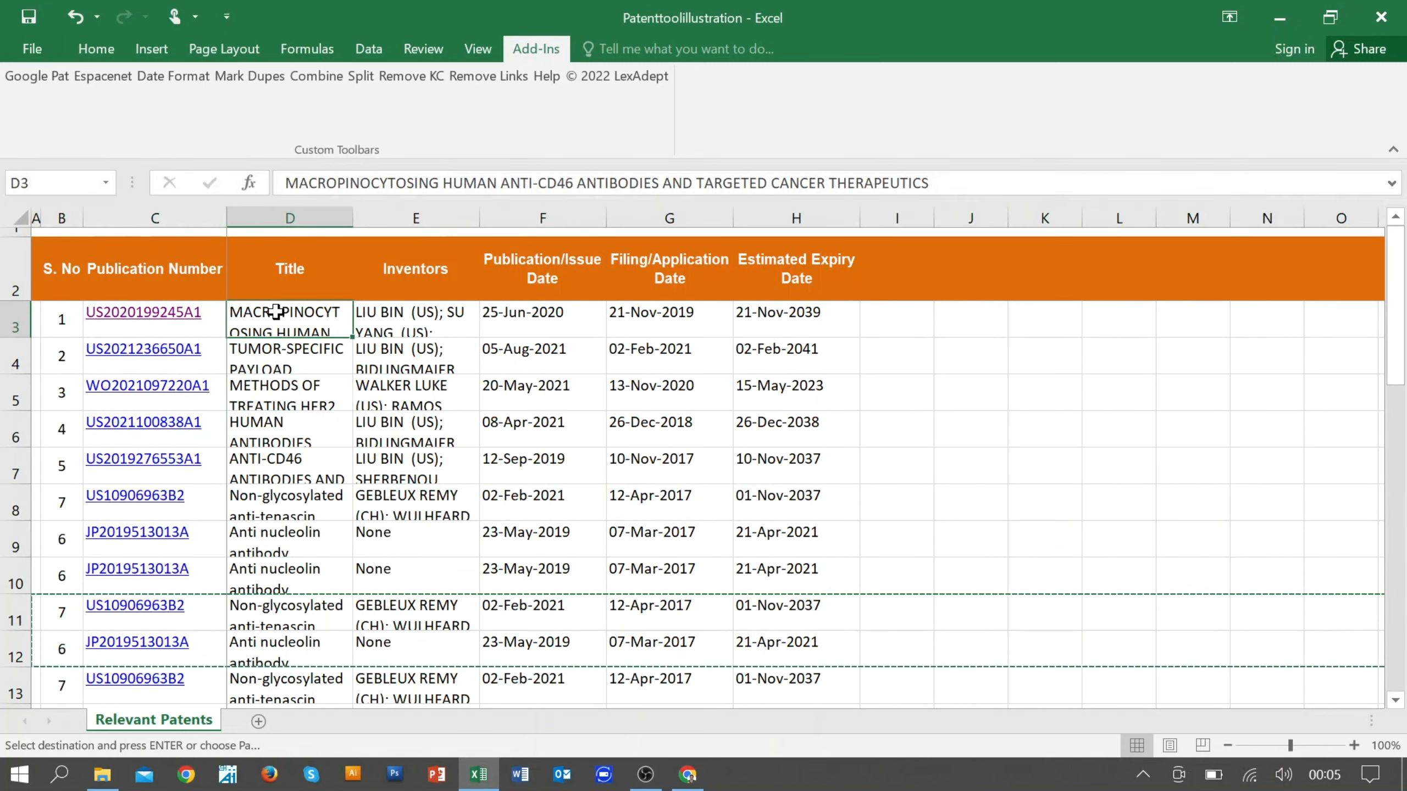
key("Left")
key("ctrl+shift+Down")
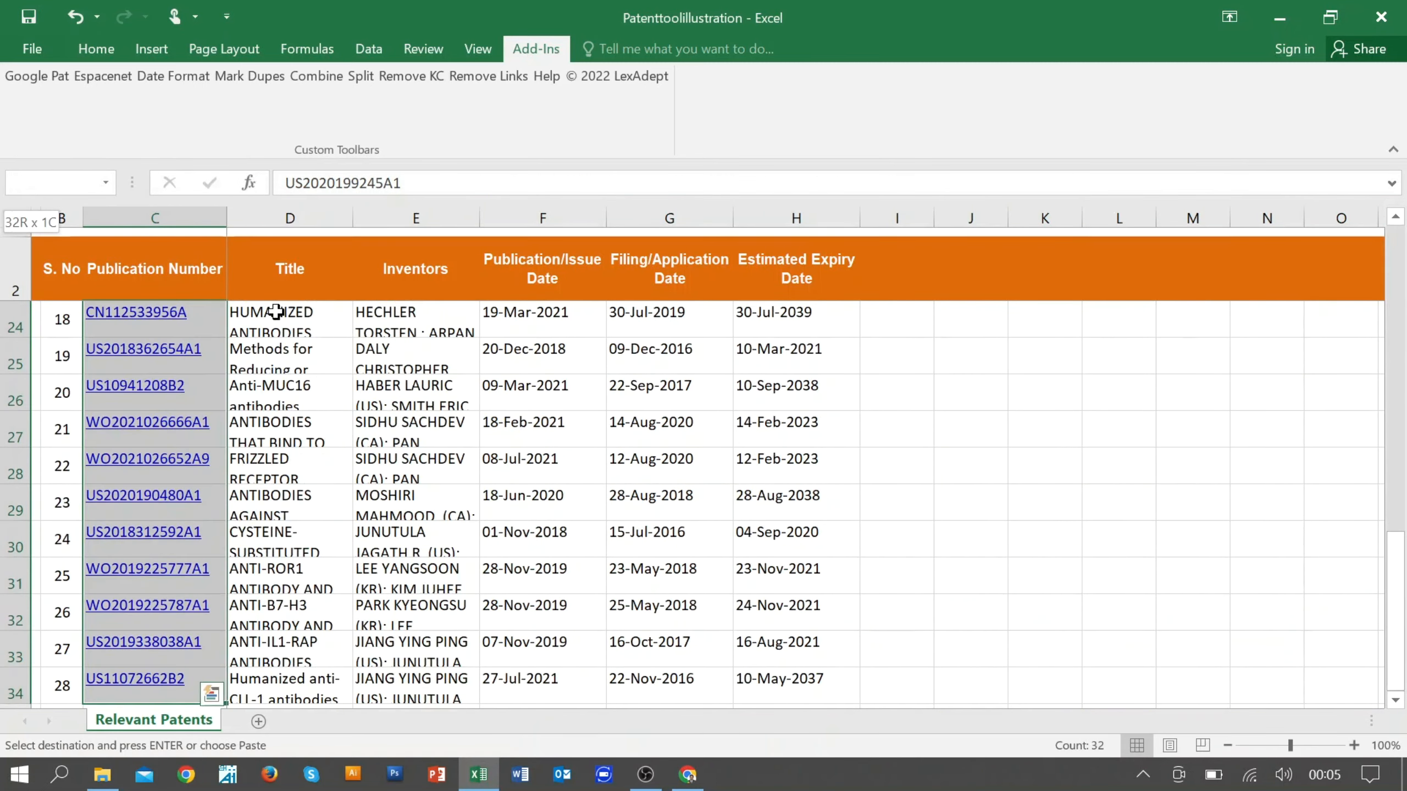
scroll(235, 340, "up", 3)
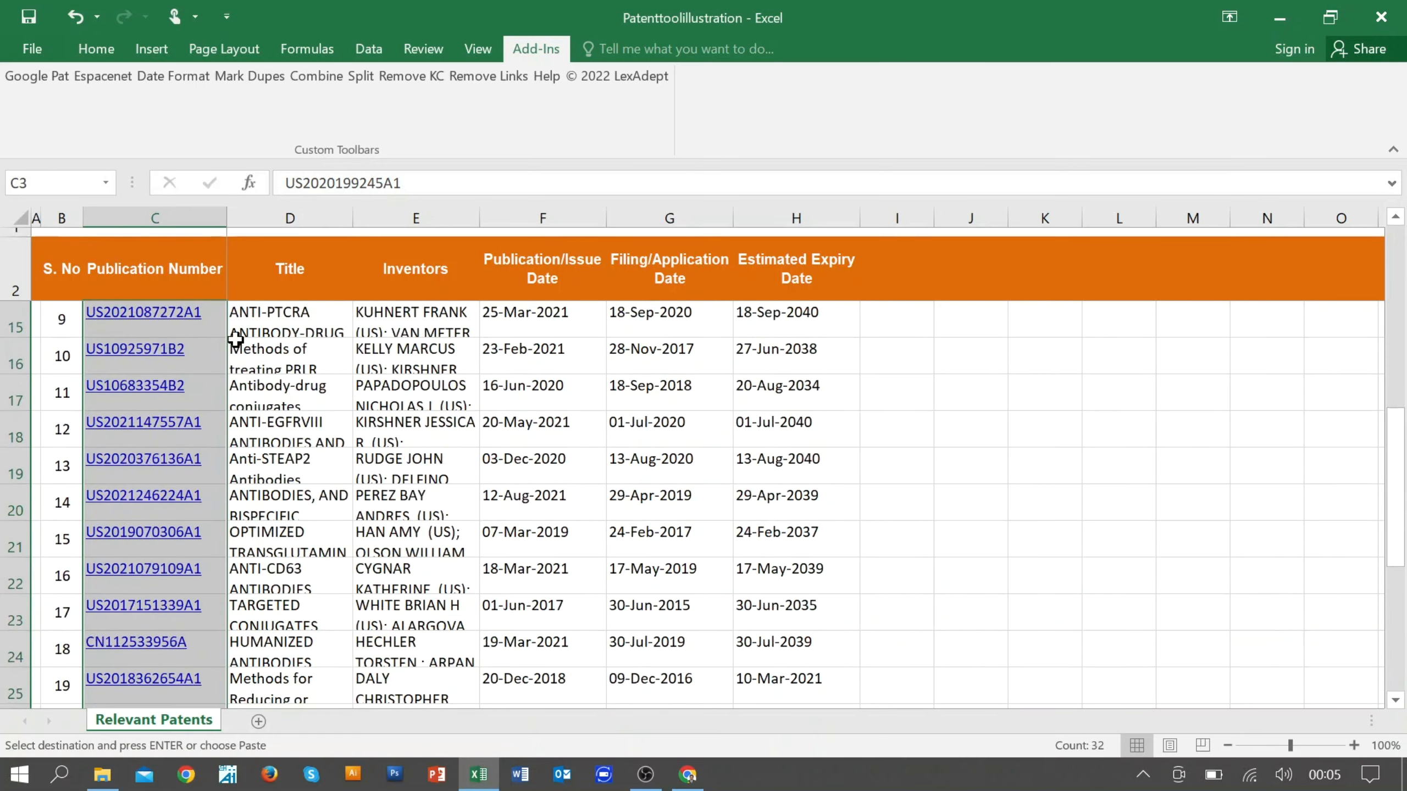
scroll(235, 339, "up", 4)
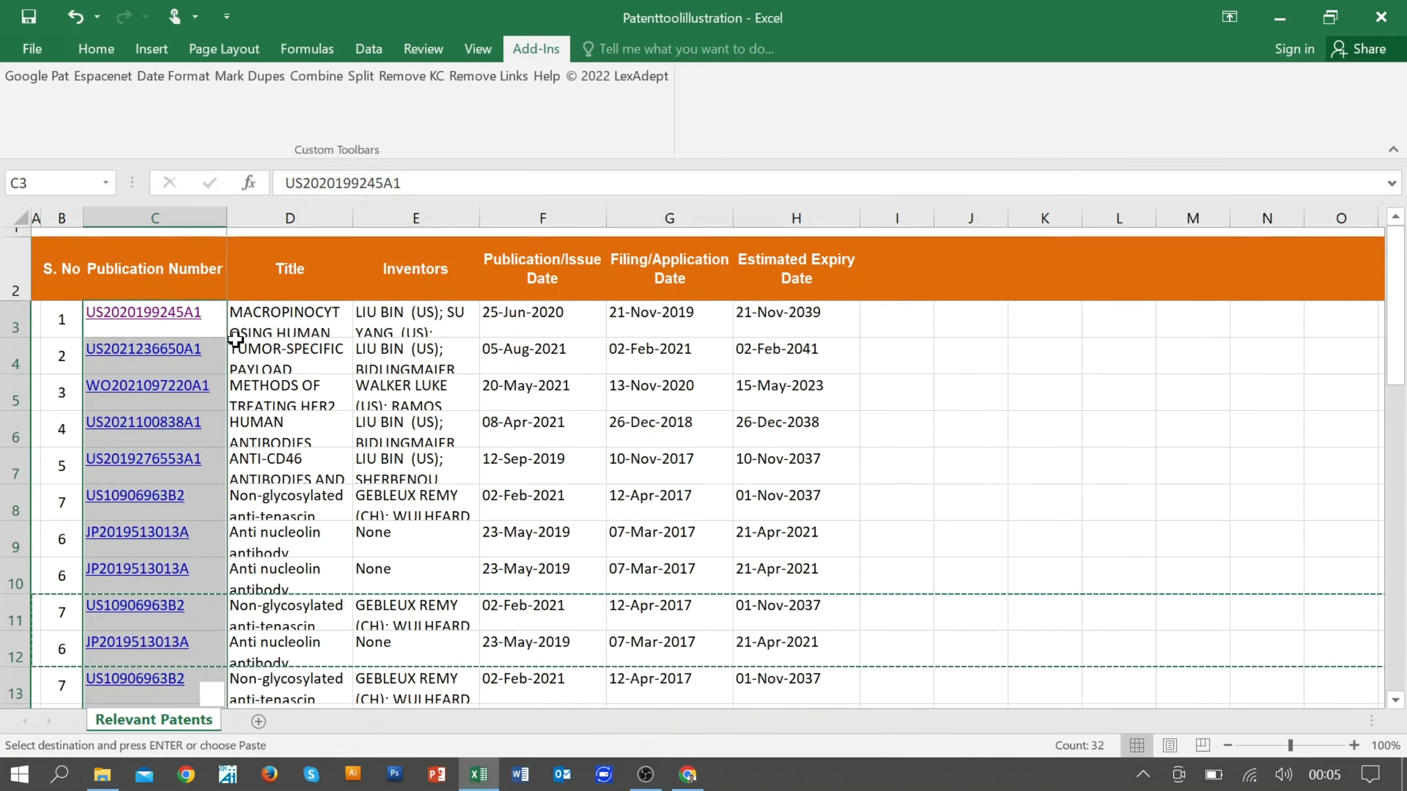
left_click(265, 77)
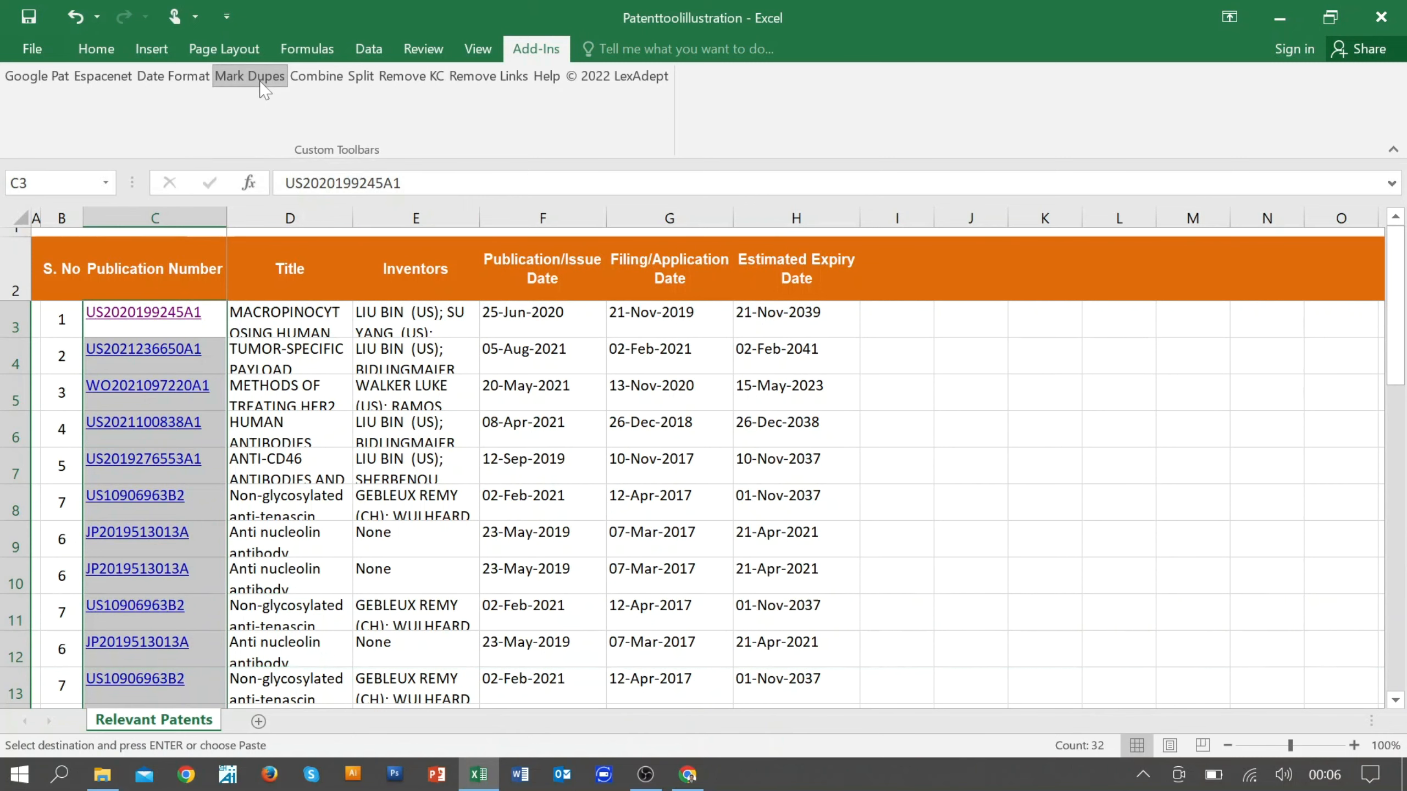
left_click(330, 467)
scroll(416, 471, "down", 1)
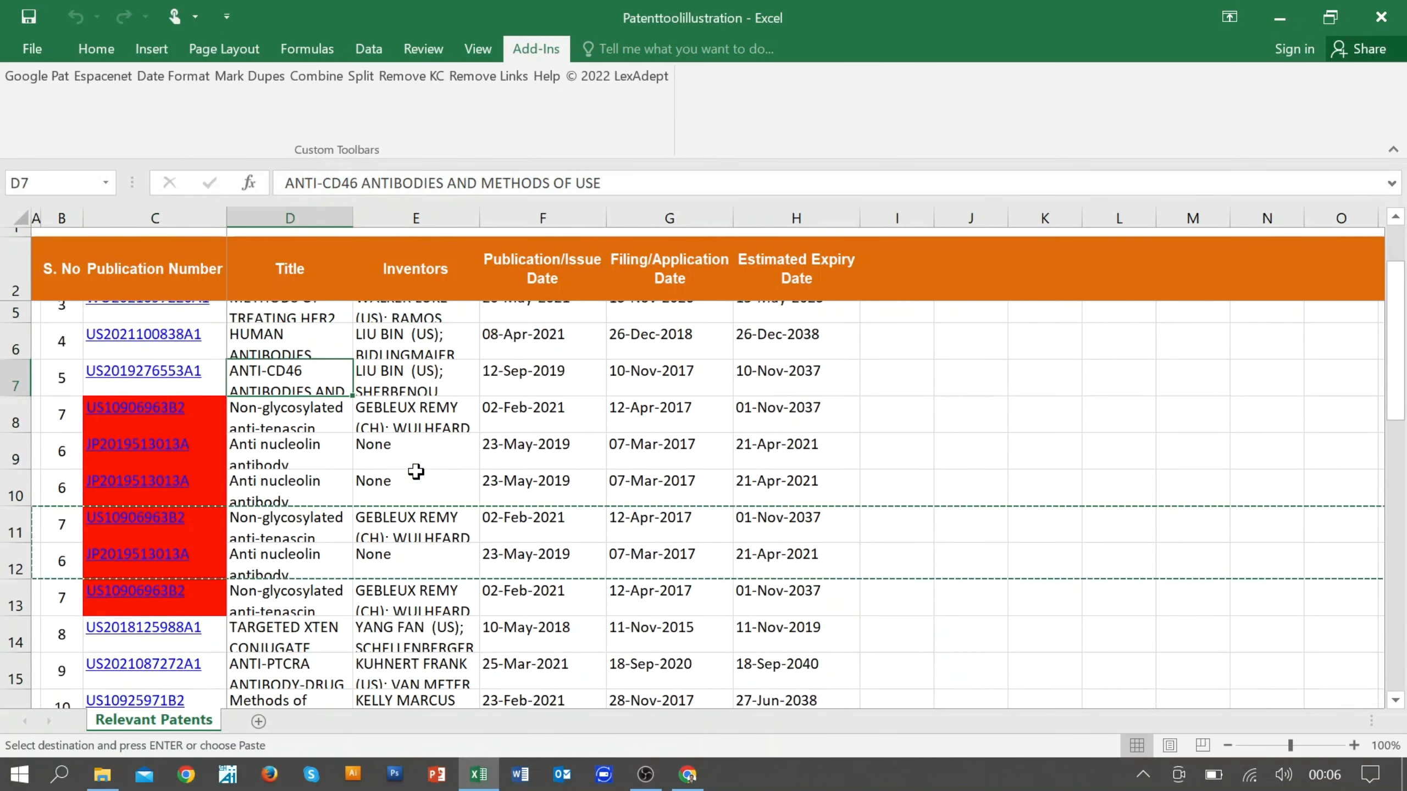
scroll(416, 471, "down", 1)
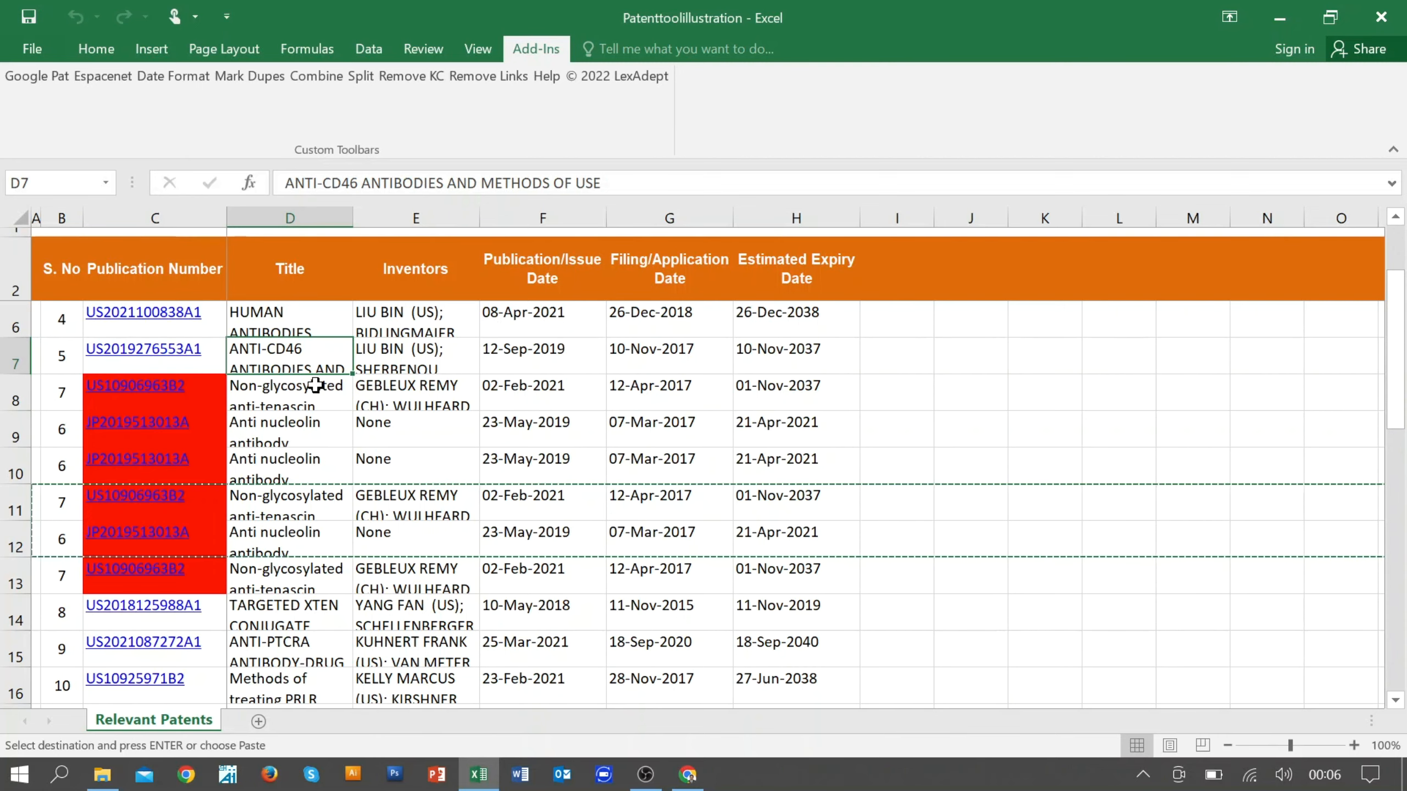
left_click(15, 437)
right_click(25, 430)
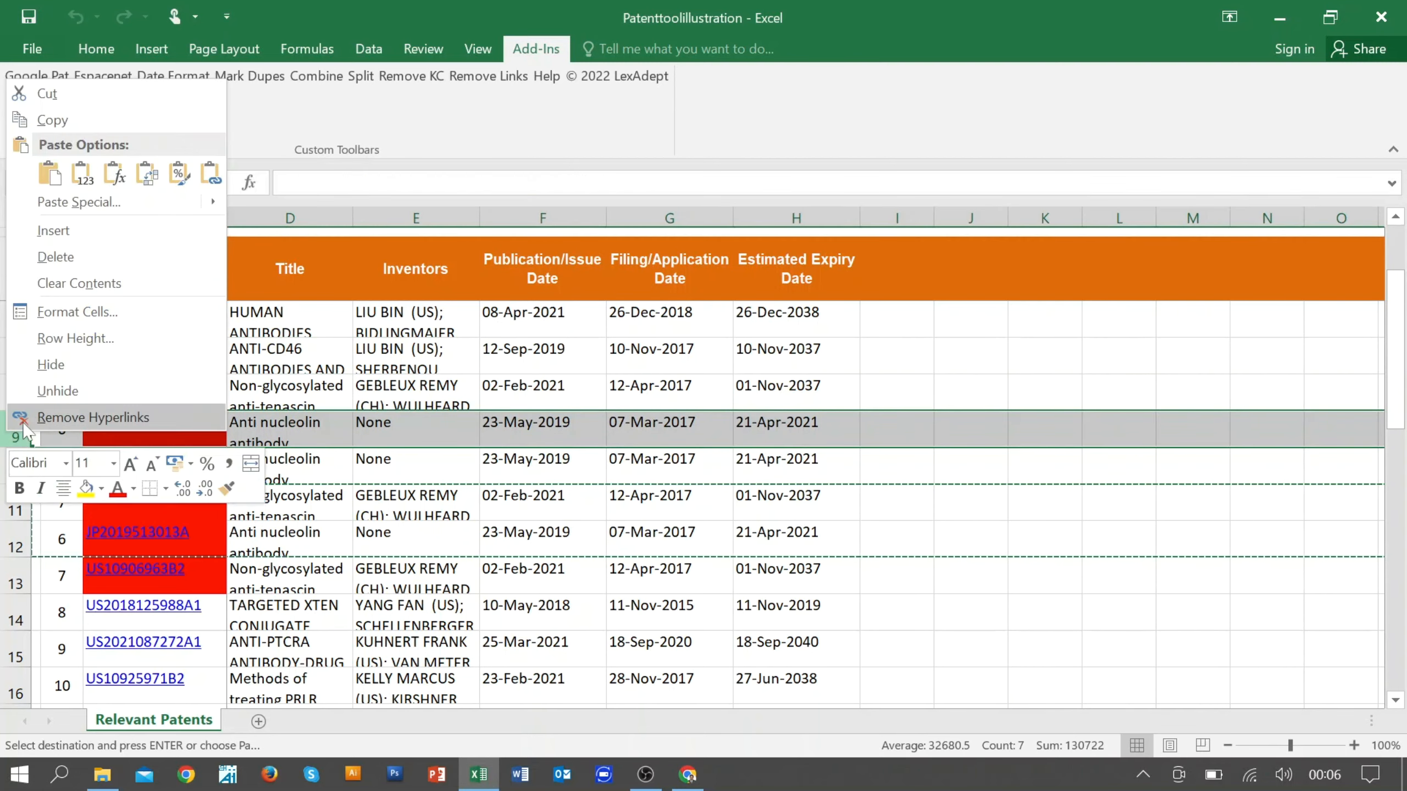
left_click(53, 256)
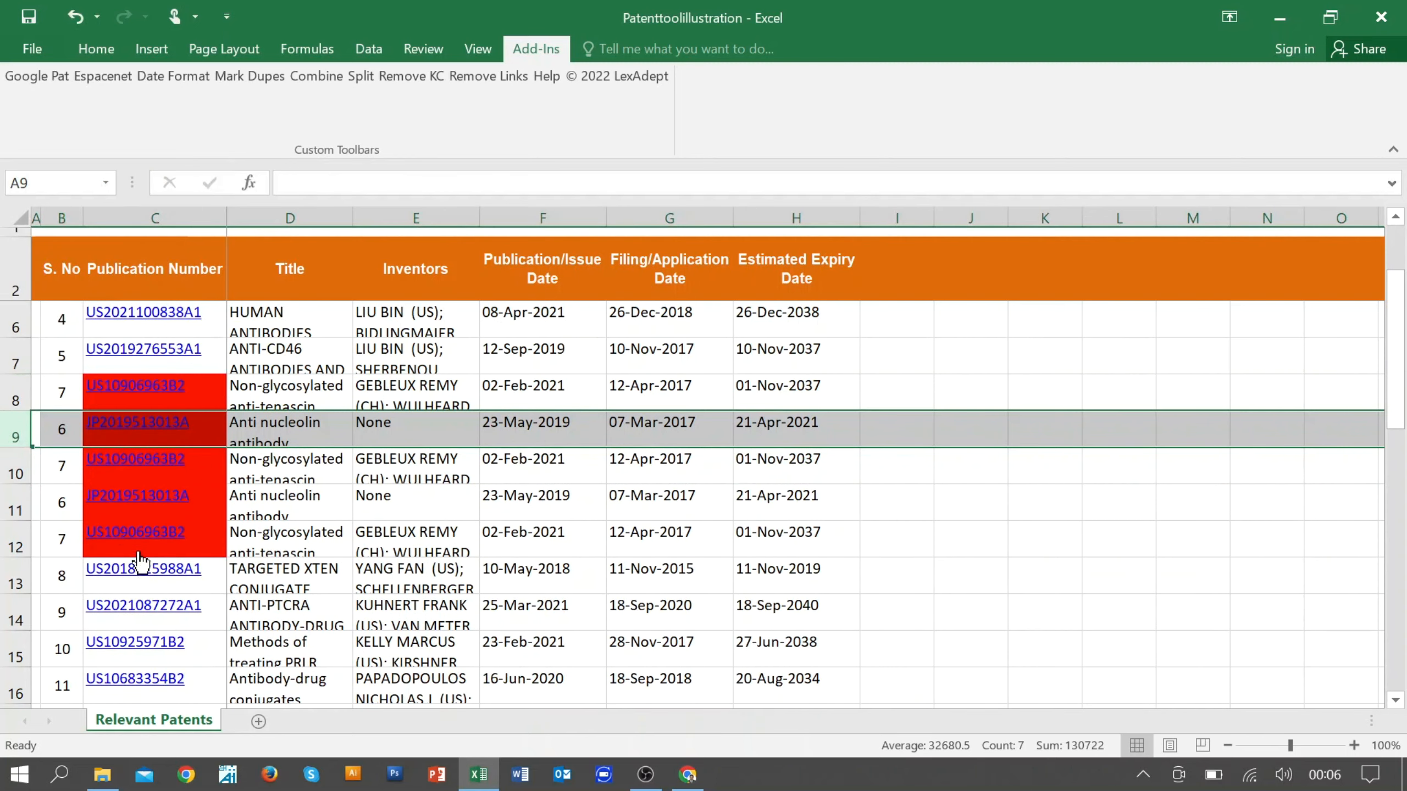
right_click(19, 424)
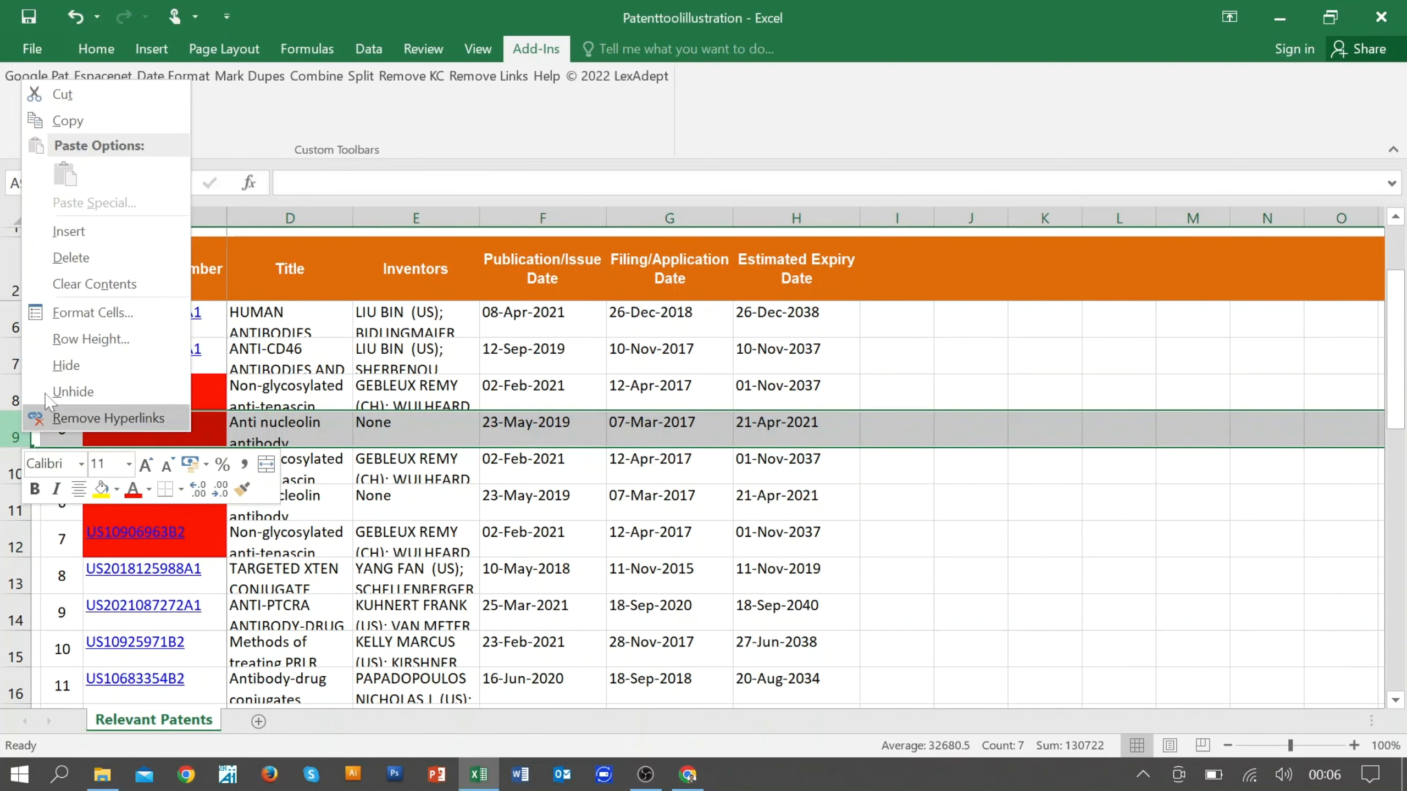
left_click(85, 256)
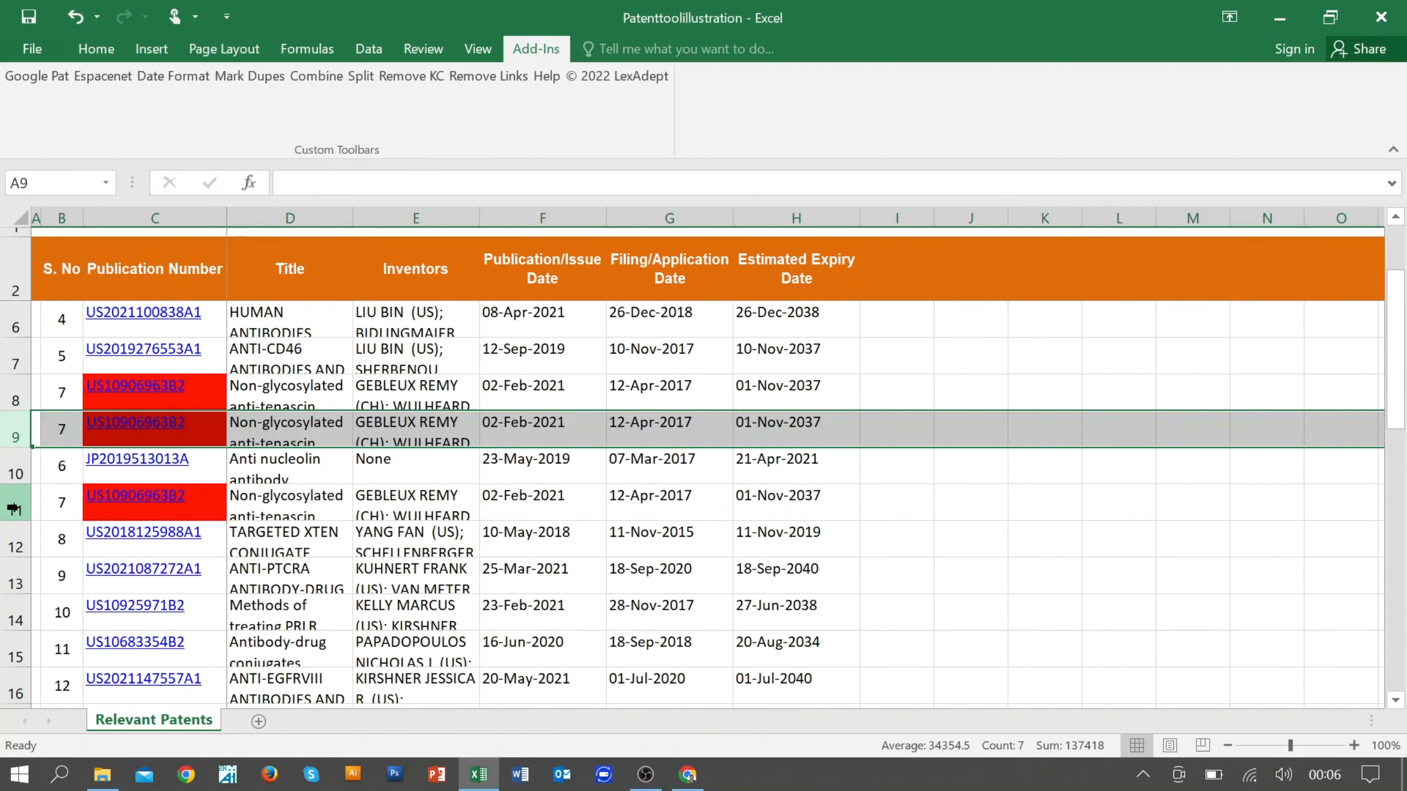
left_click(16, 506)
right_click(16, 508)
left_click(65, 332)
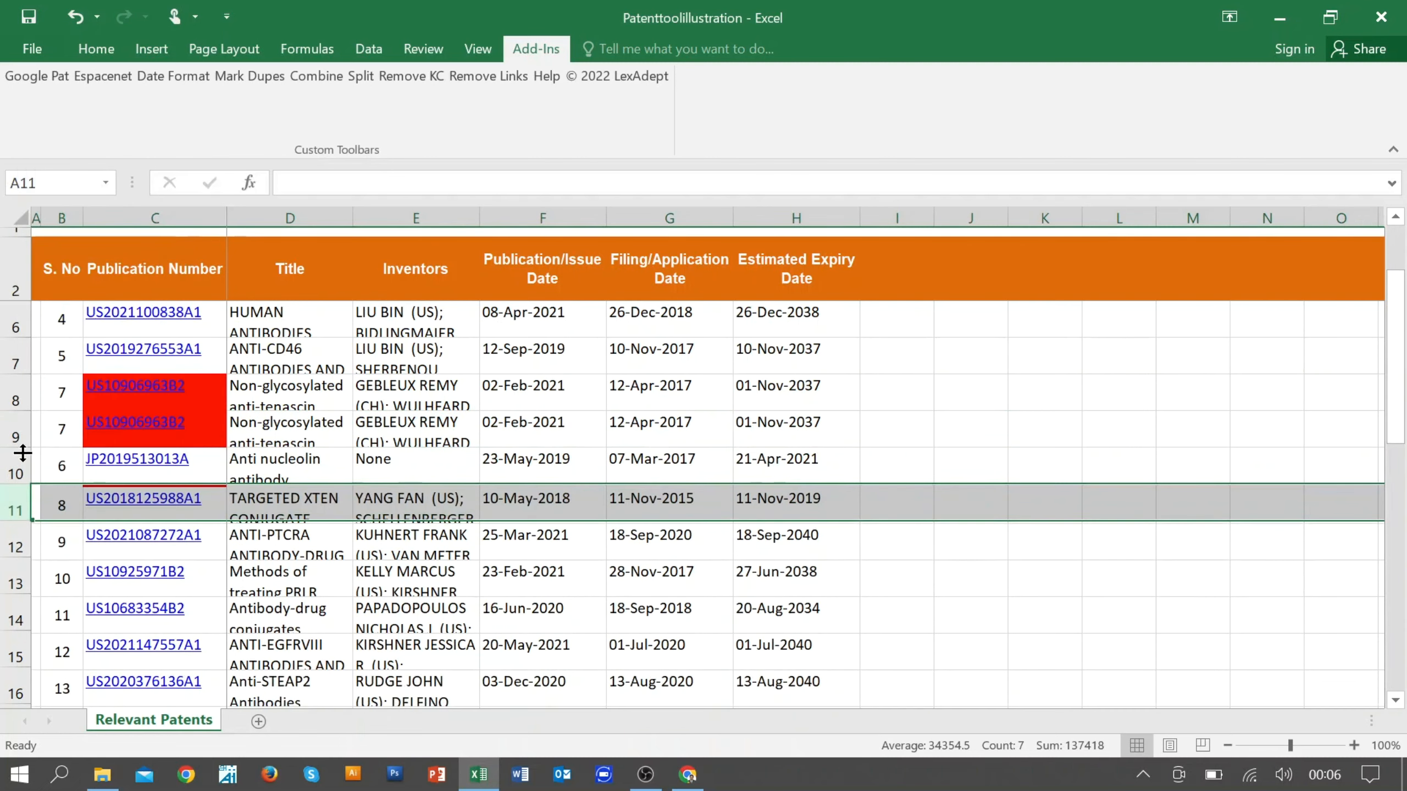
left_click(10, 432)
right_click(9, 432)
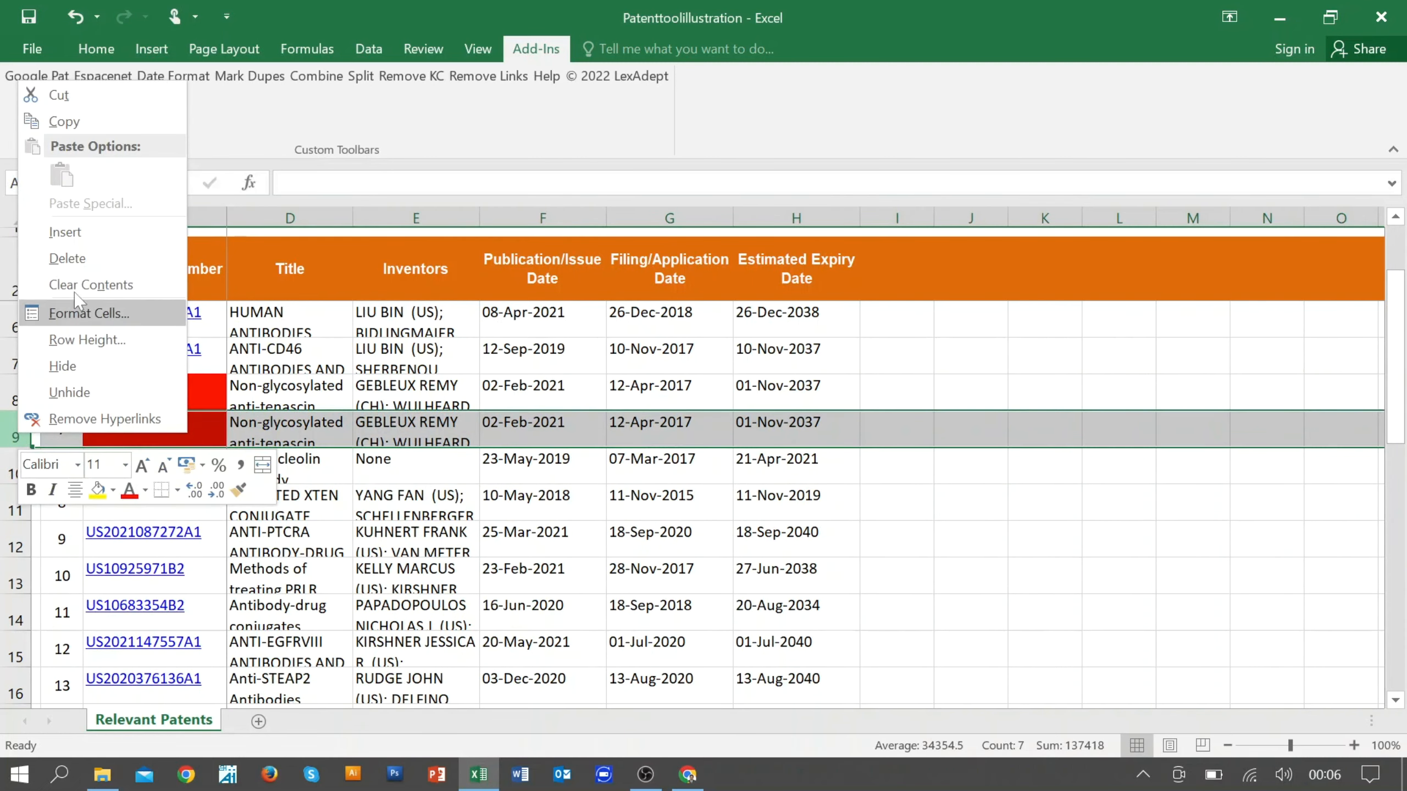
left_click(78, 257)
scroll(412, 462, "up", 1)
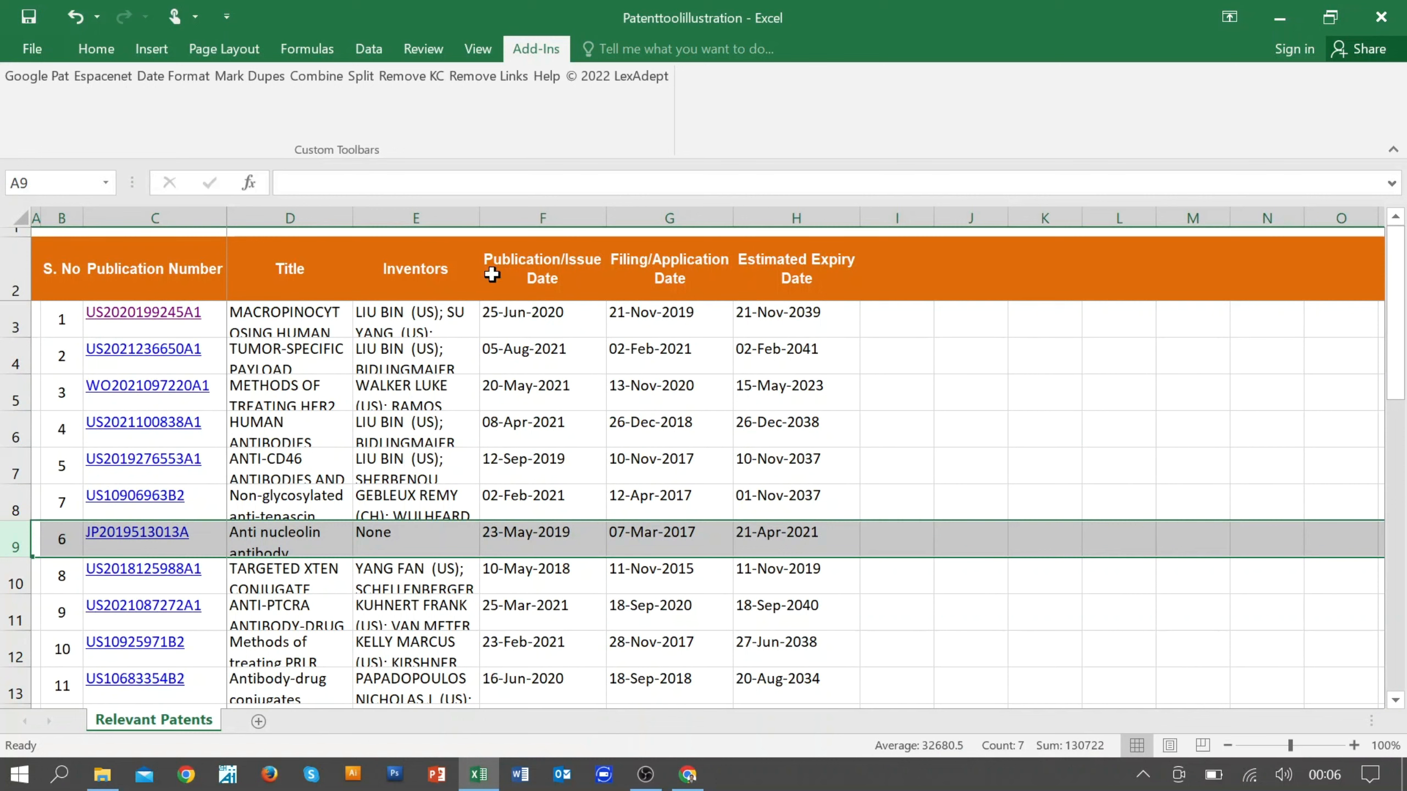
Step: Combine all publication numbers in column C into one string with the Combine tool, using OR as the separator
left_click(299, 325)
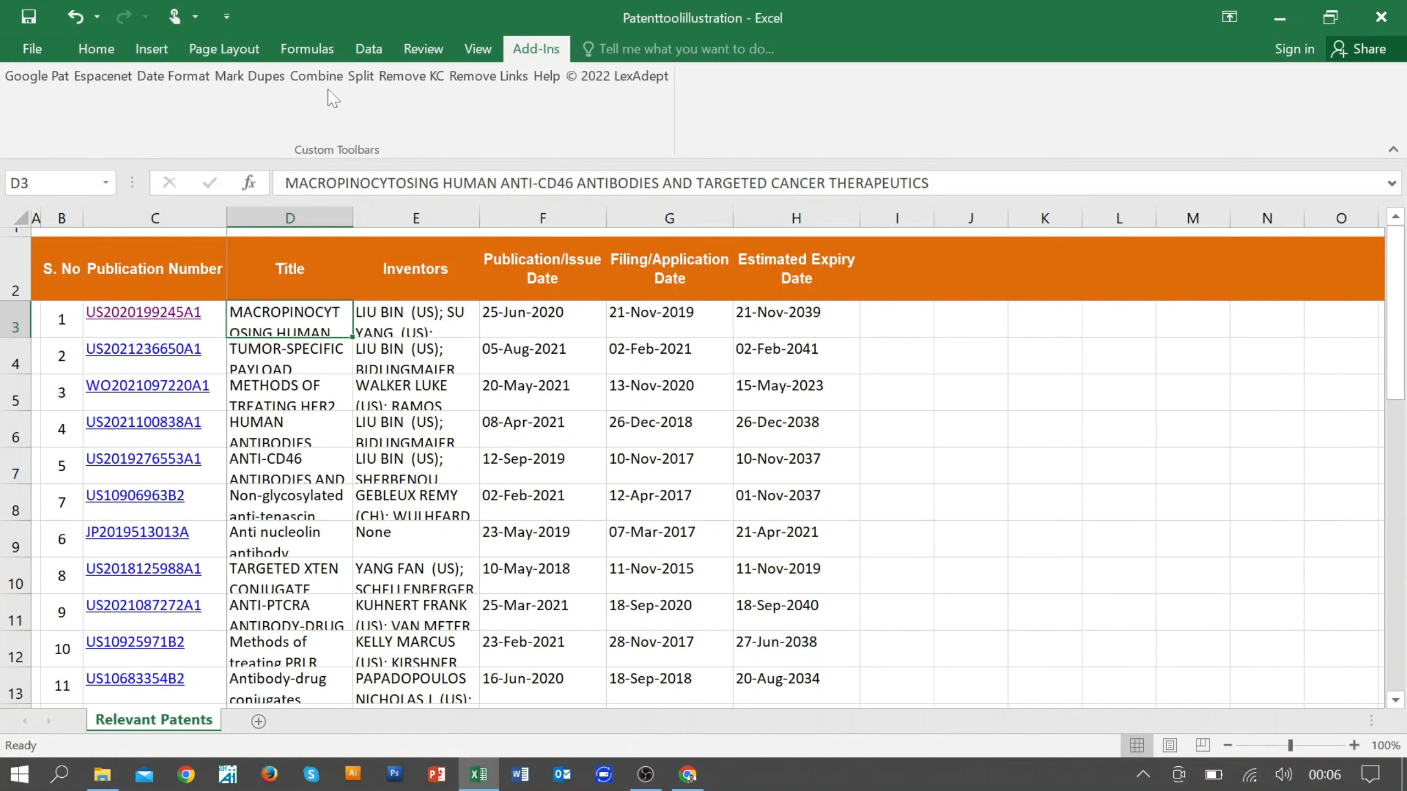
key("Left")
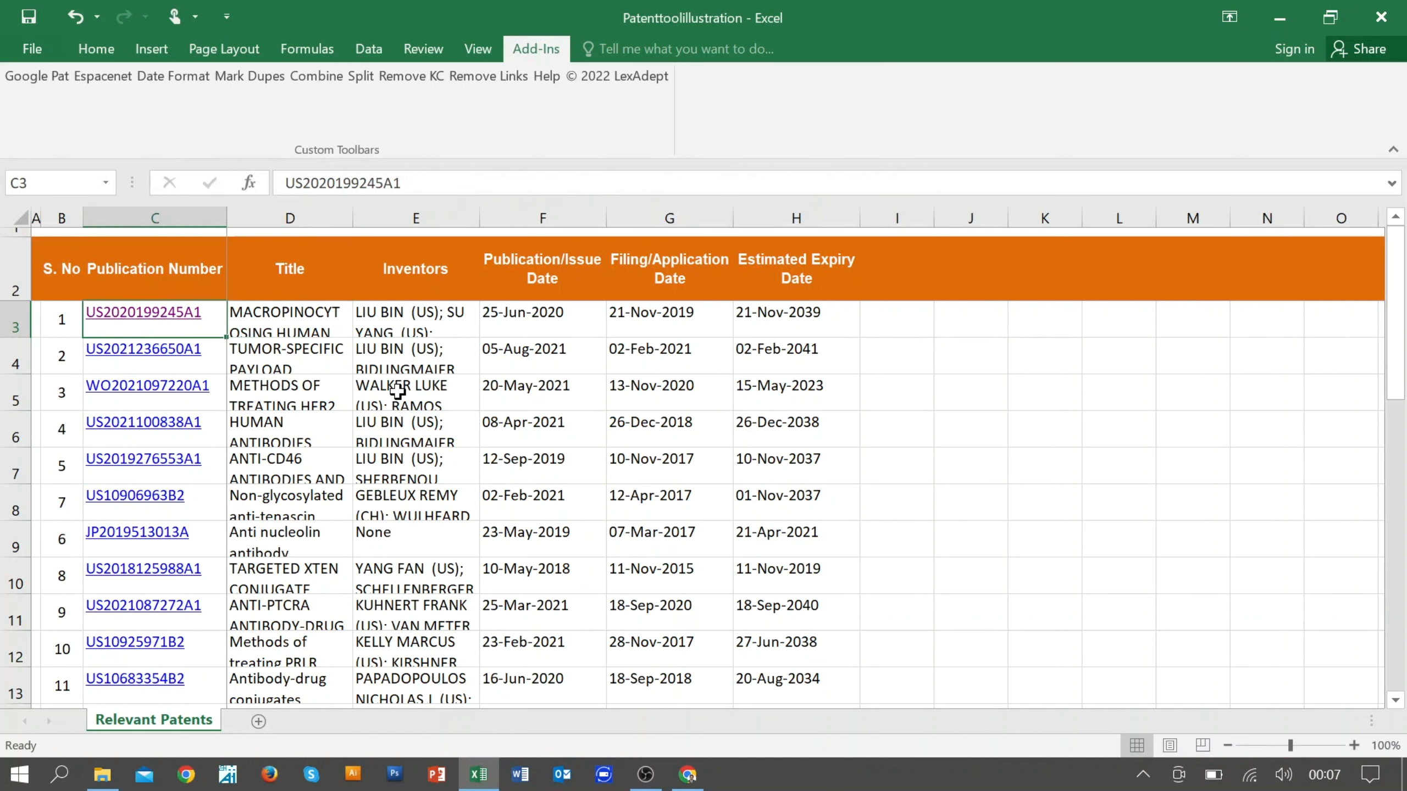
key("ctrl+shift+Down")
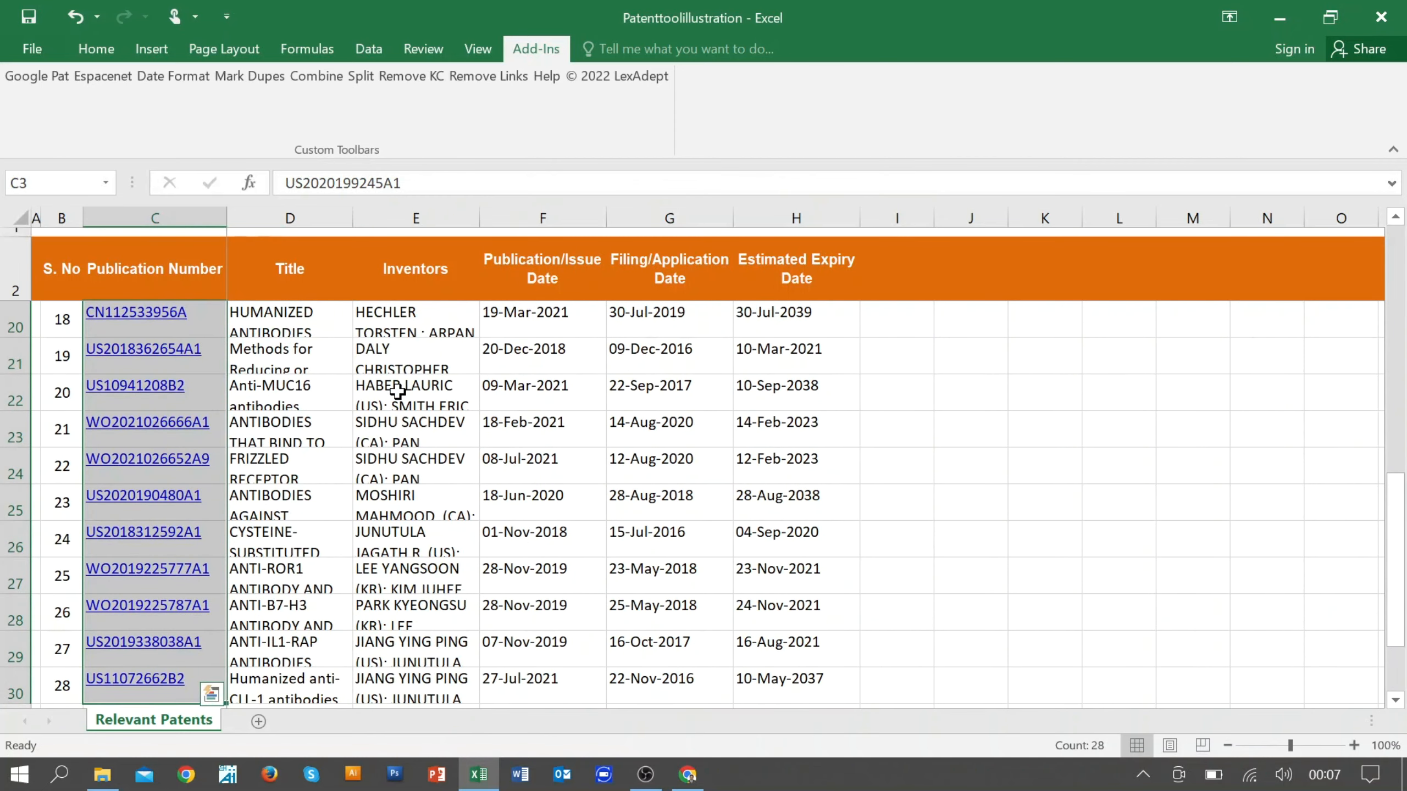
left_click(317, 77)
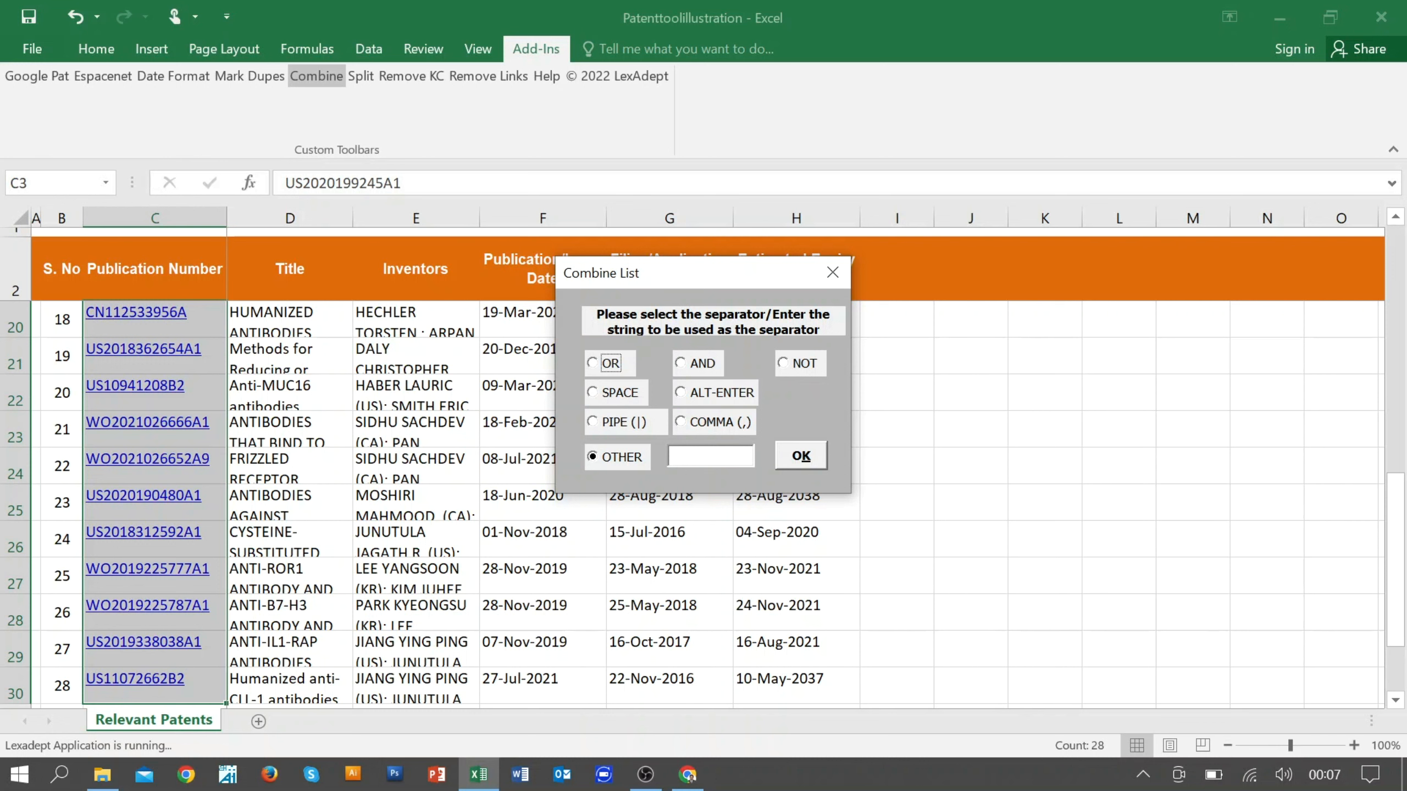
left_click(593, 365)
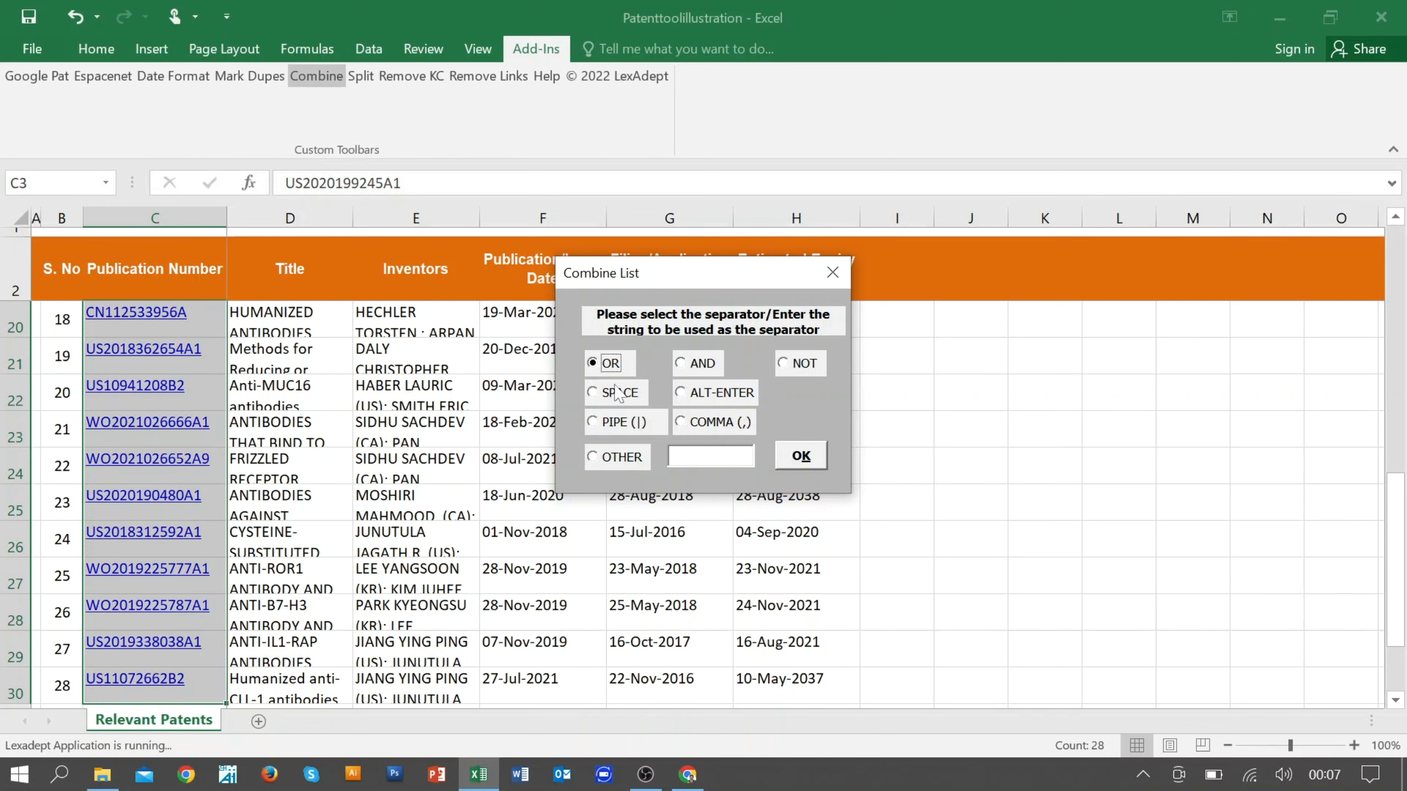
left_click(815, 458)
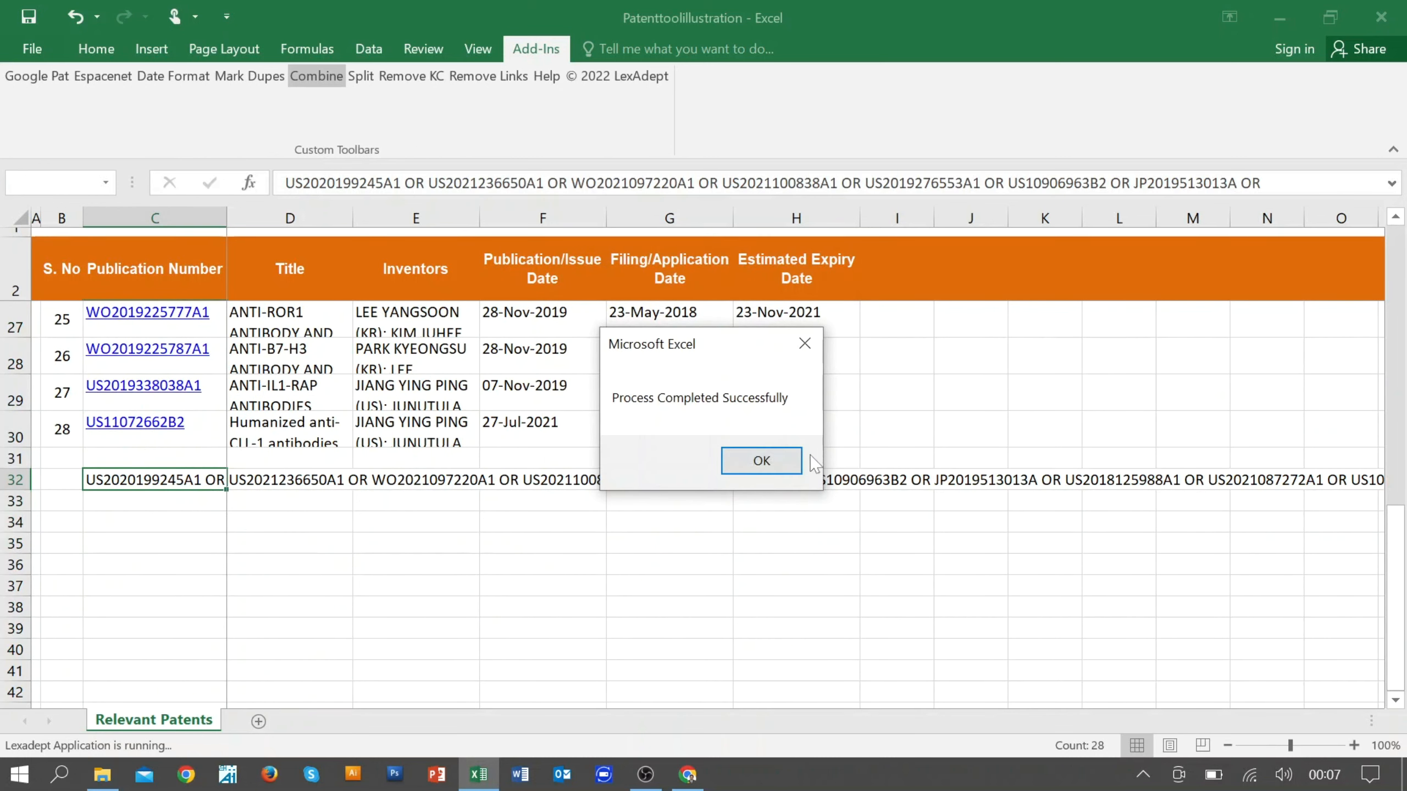
left_click(761, 461)
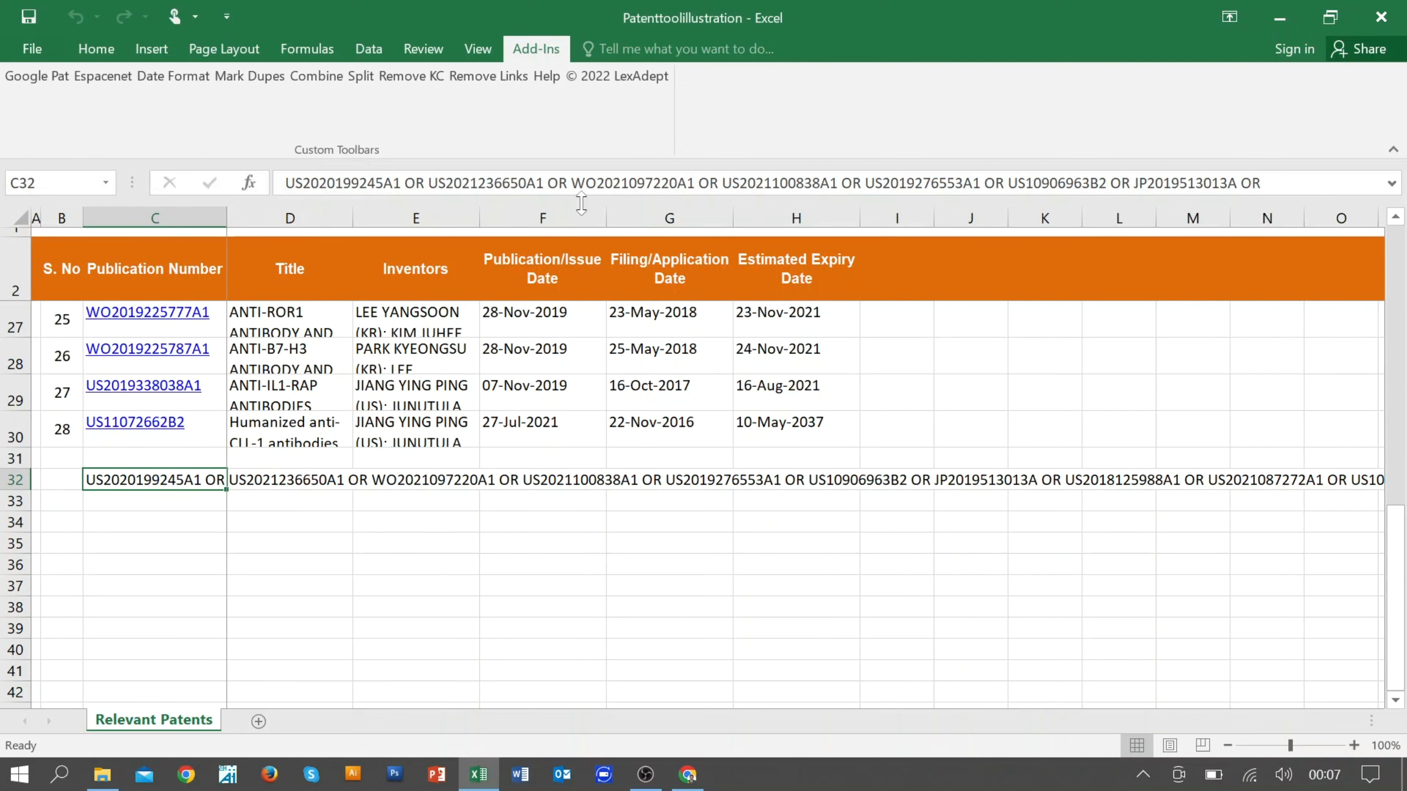
Step: Enlarge the formula bar to read the whole combined string in C32, and restore it to a single line
left_click_drag(577, 206, 575, 356)
left_click_drag(1115, 247, 285, 183)
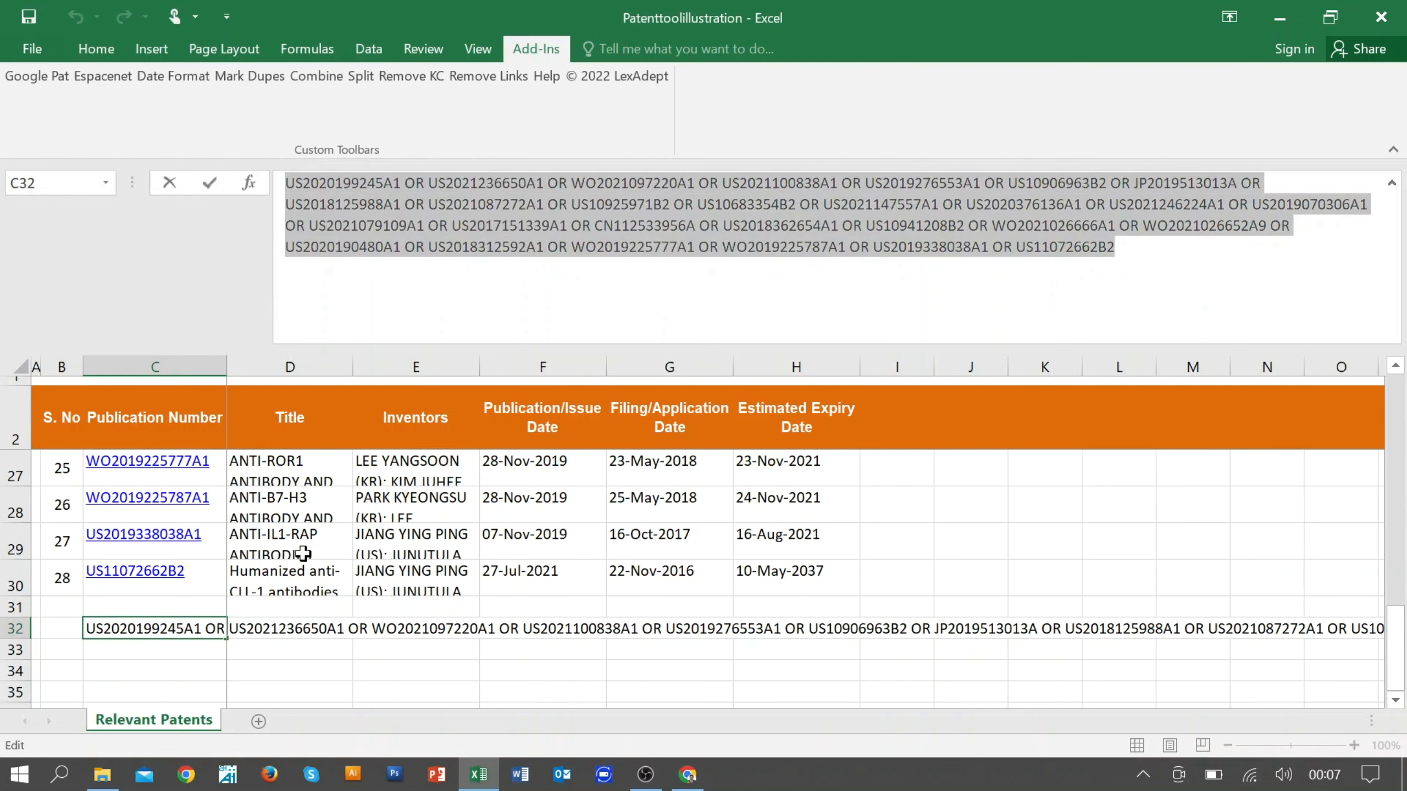
left_click(302, 550)
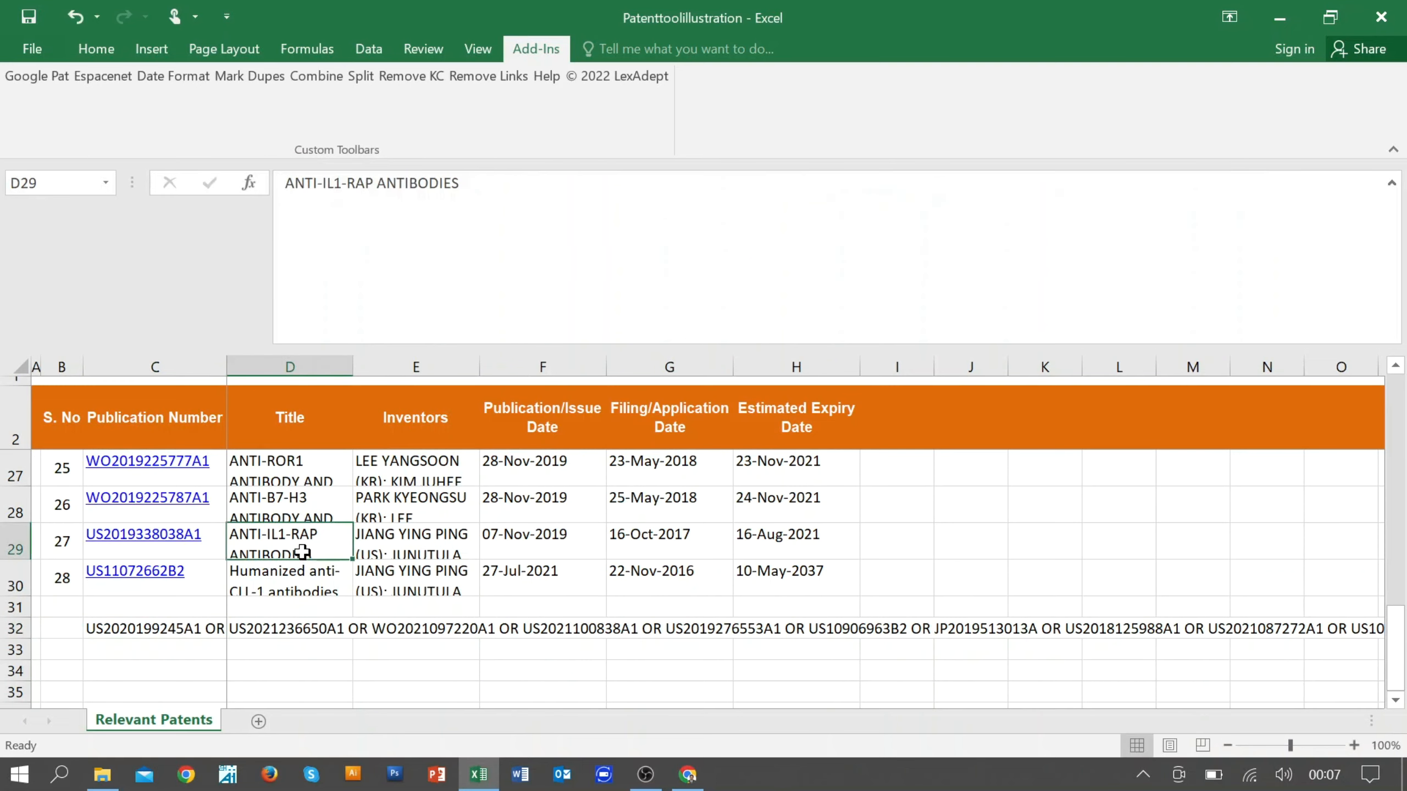
scroll(303, 551, "up", 8)
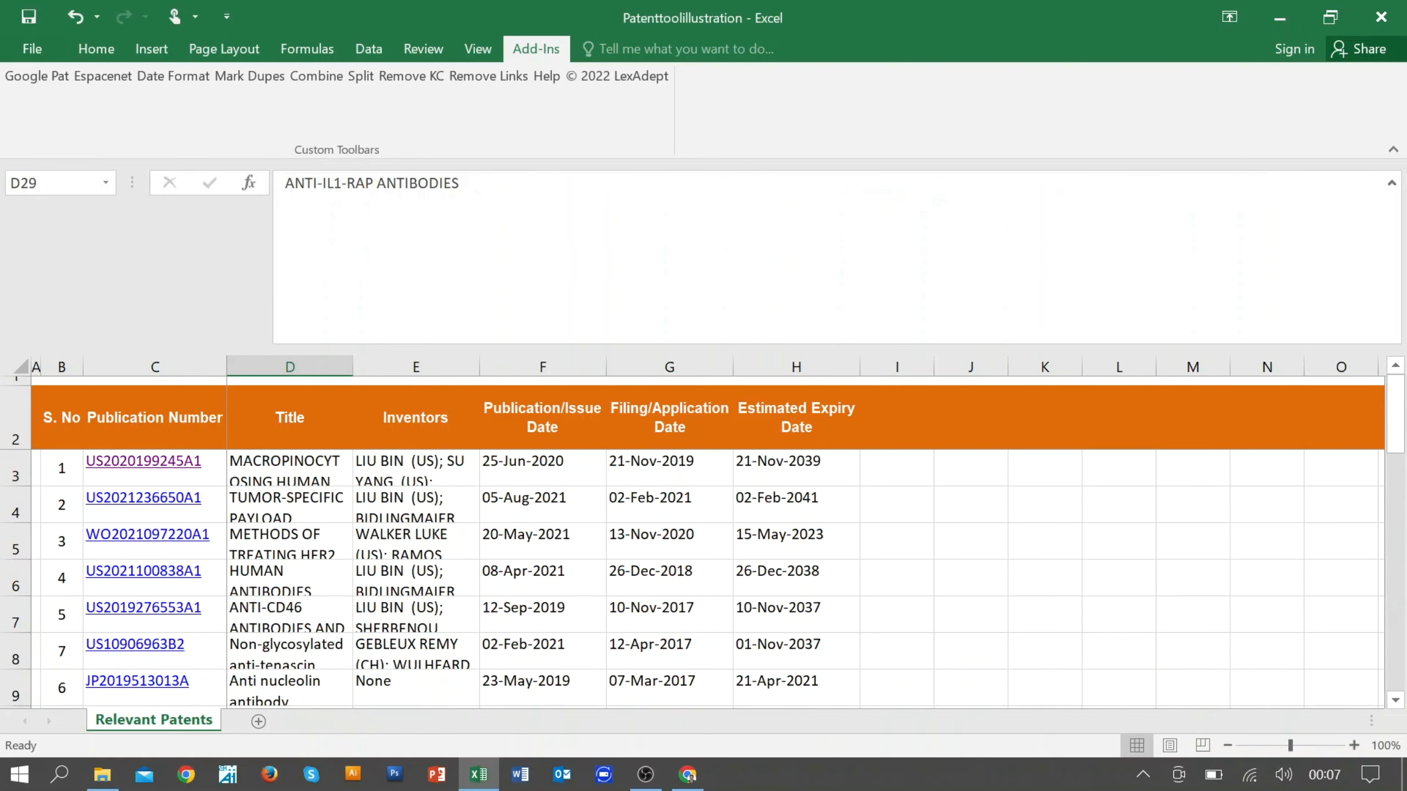
left_click_drag(433, 347, 449, 199)
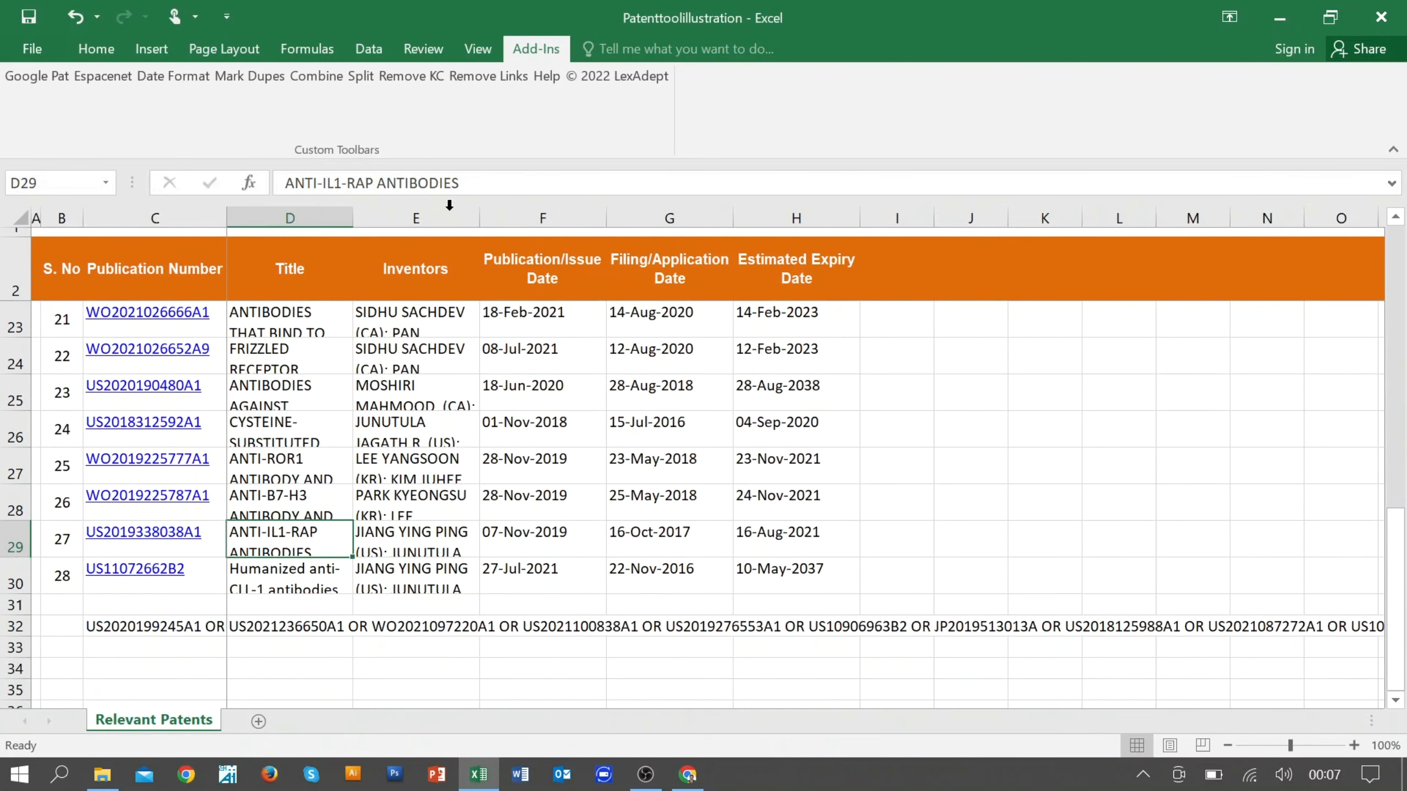
Step: Clear the combined publication number string from cell C32 and return to the first records
left_click(172, 630)
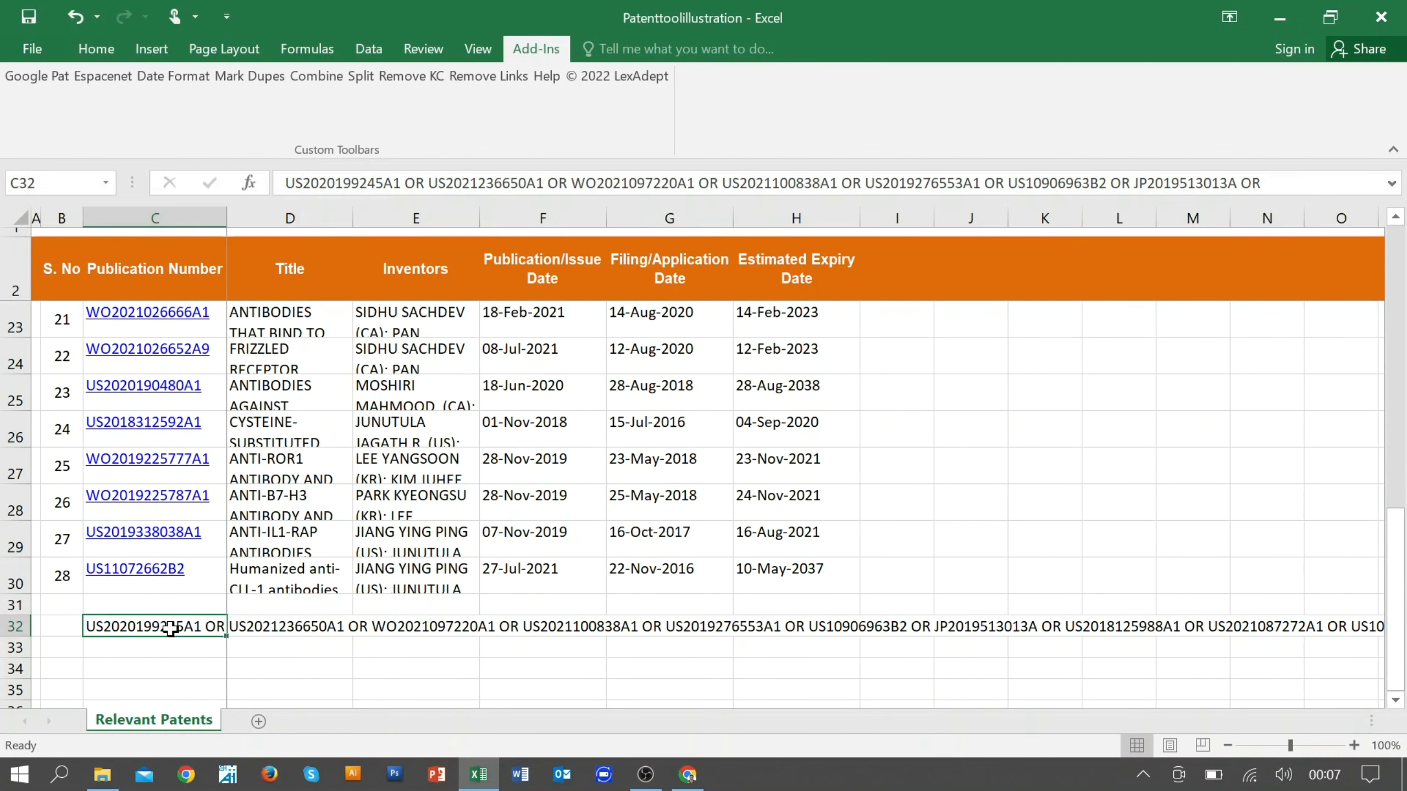
key("Delete")
scroll(443, 493, "up", 7)
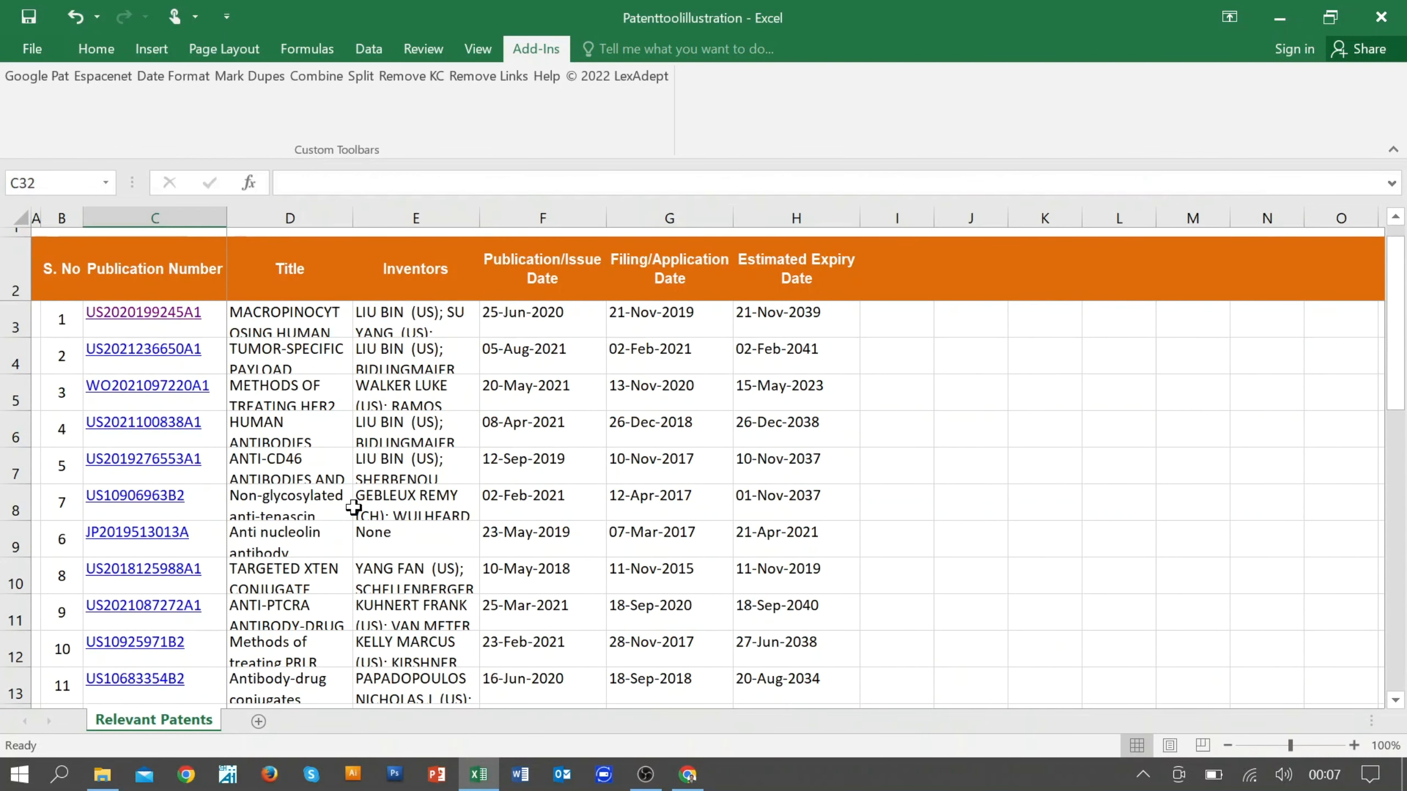
Step: Split the inventor entries in E3:E30 into separate cells starting at I3, using the semicolon as the delimiter
left_click(409, 320)
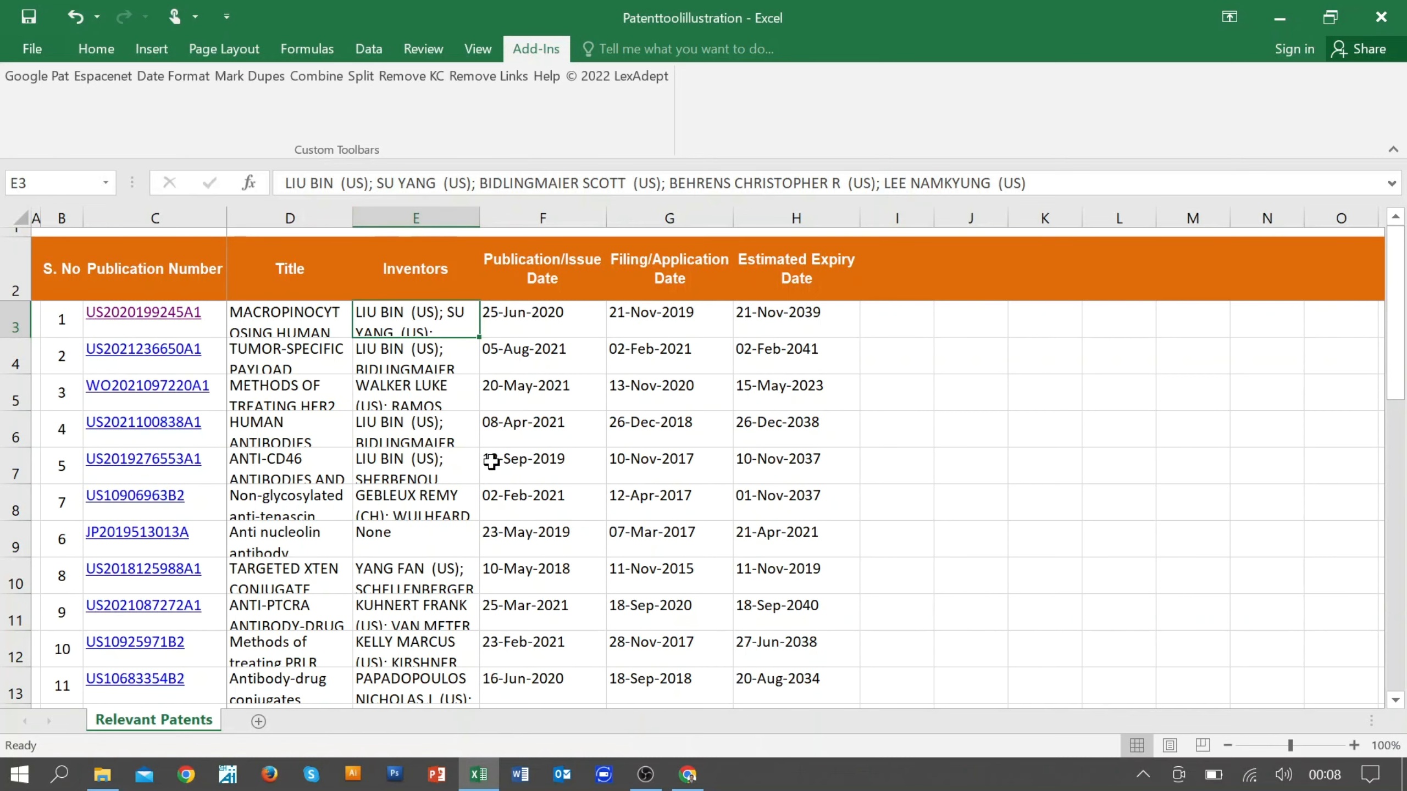
key("ctrl+shift+Down")
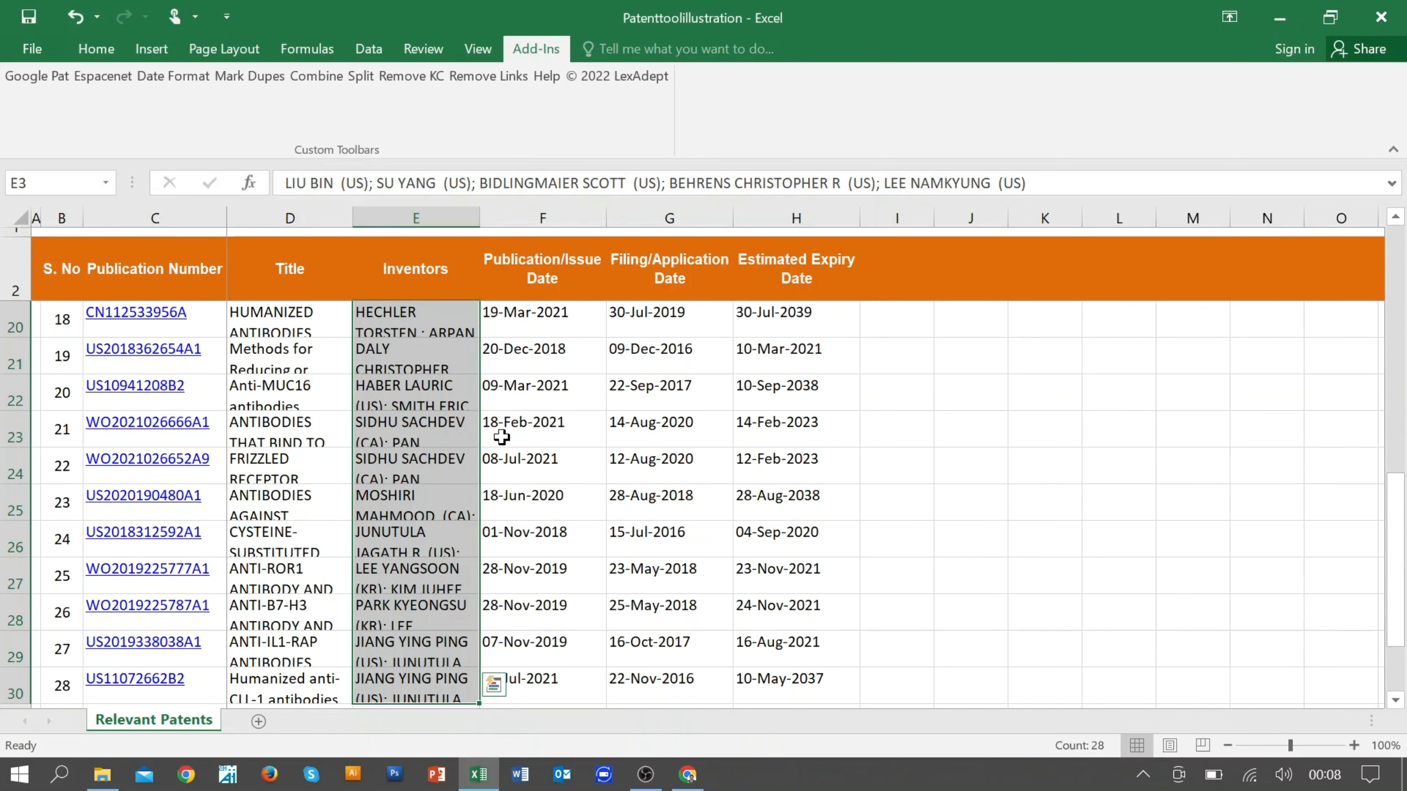
scroll(501, 438, "up", 6)
left_click(361, 77)
left_click_drag(727, 195, 624, 323)
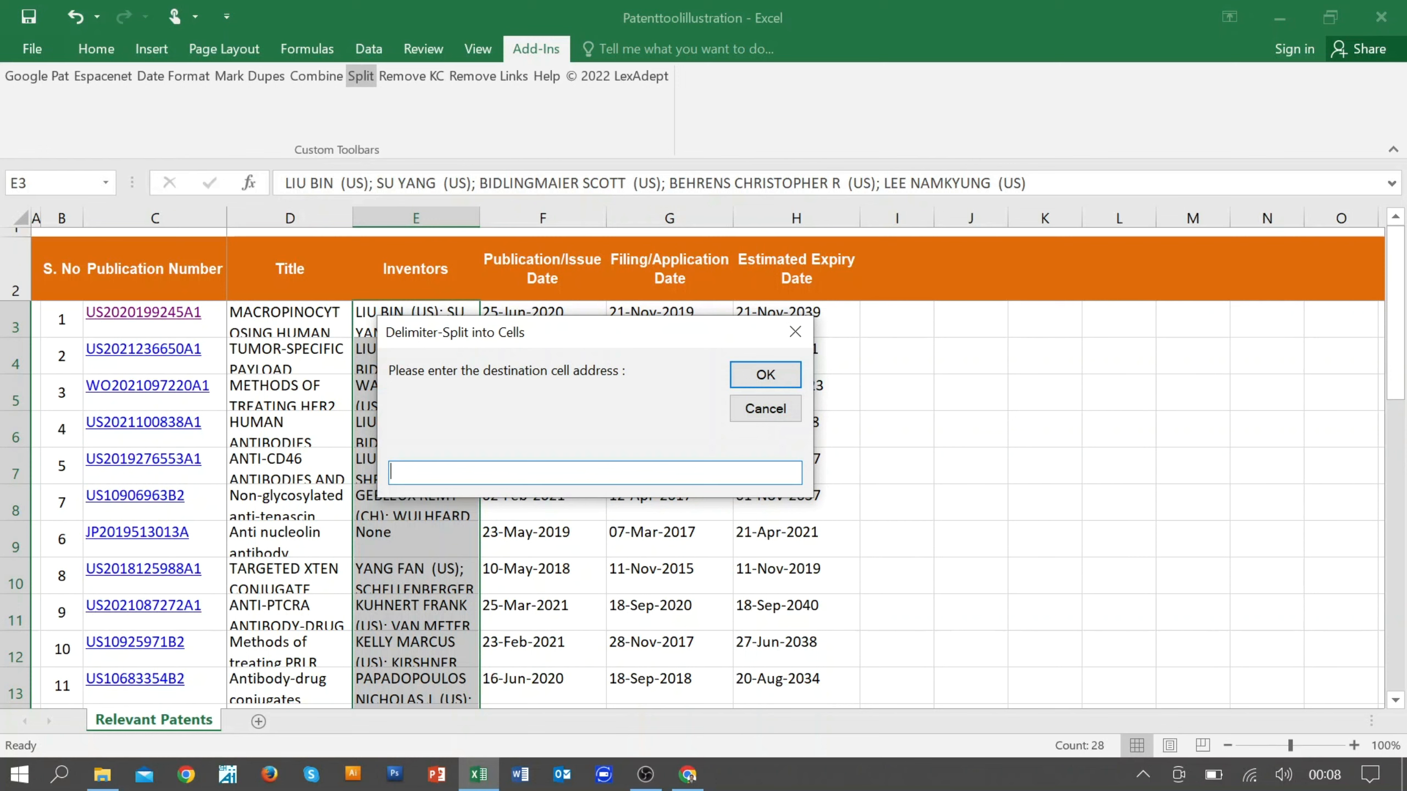
type("I3")
left_click(766, 375)
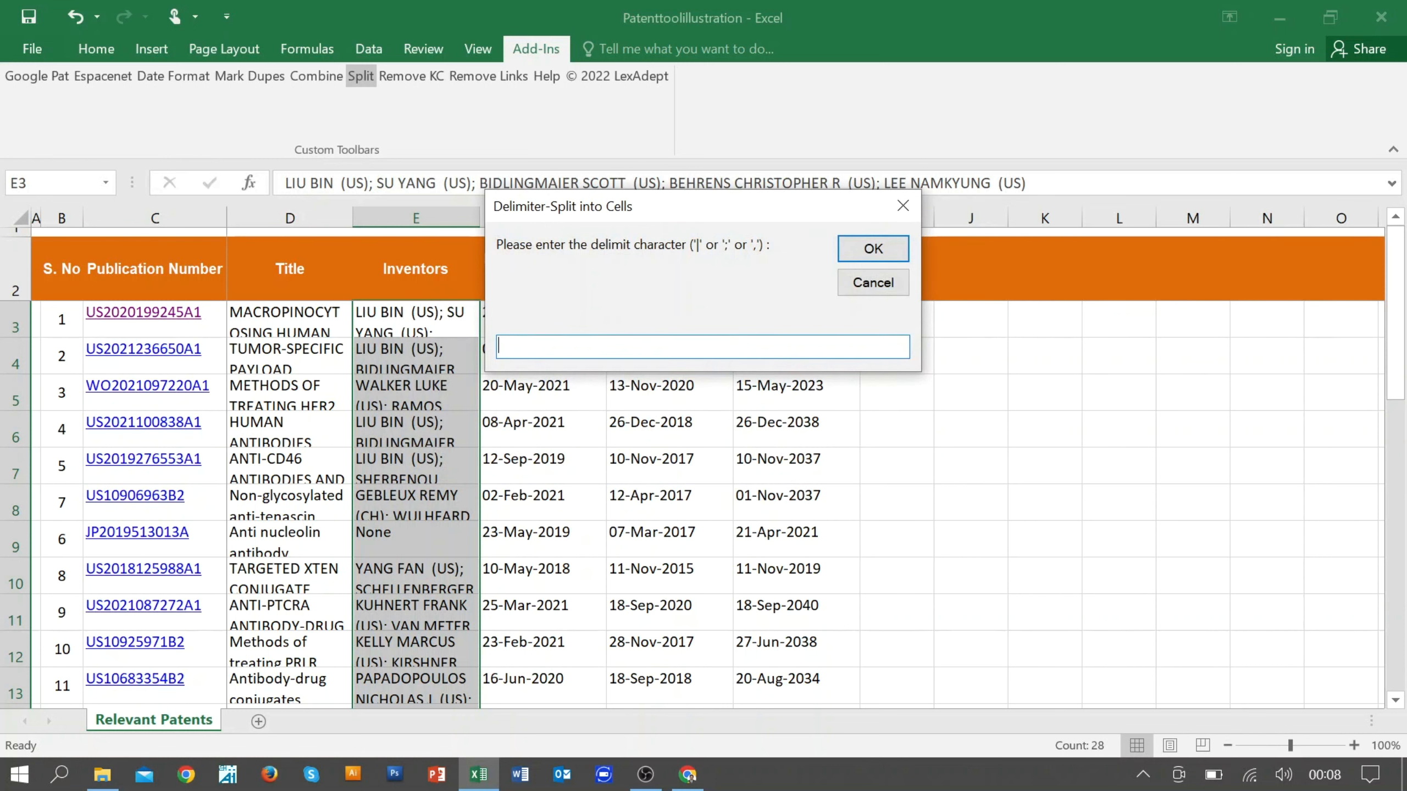
type(";")
left_click(872, 247)
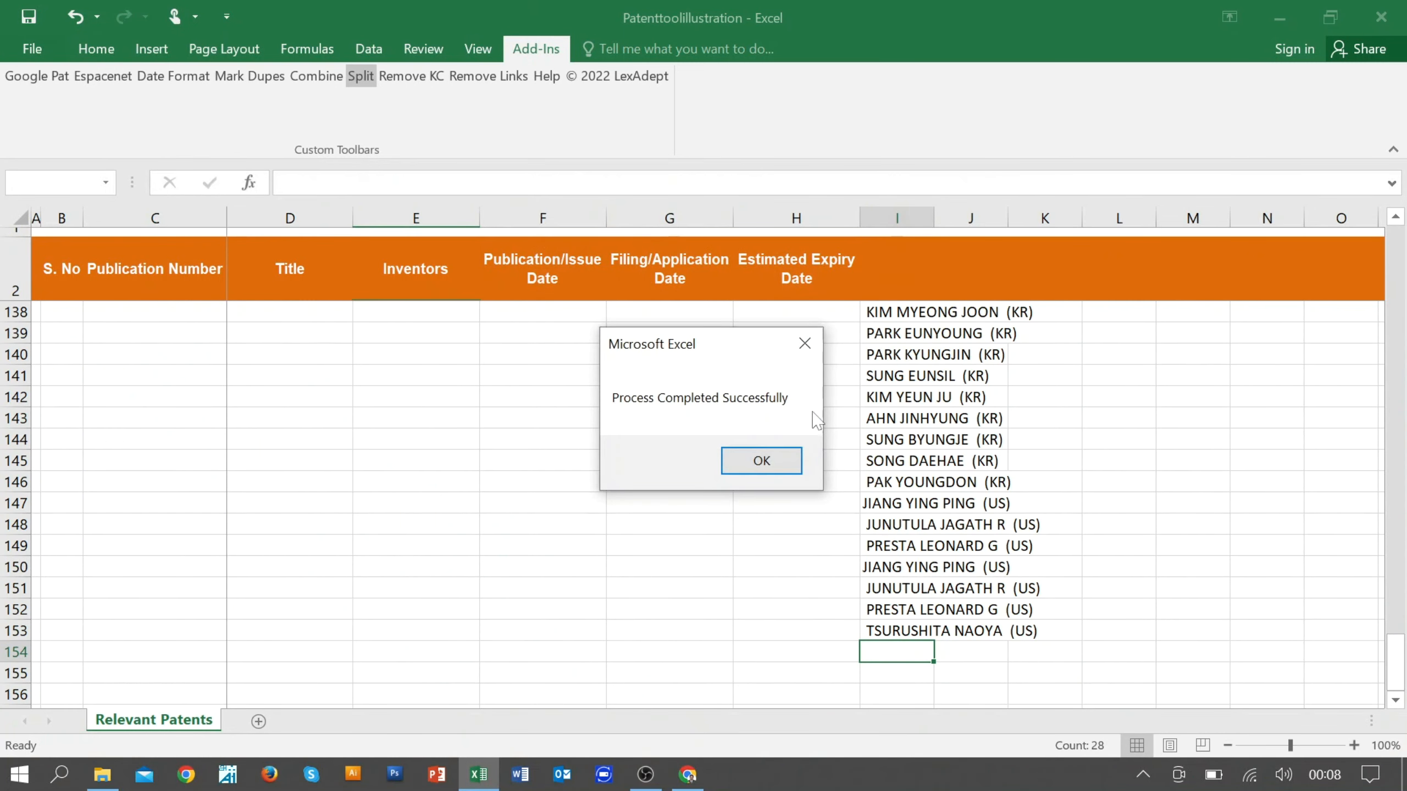
left_click(775, 463)
Step: Examine the split inventor list in column I from its end to its first entries and compare it with the Inventors column
scroll(896, 461, "up", 11)
scroll(896, 461, "up", 20)
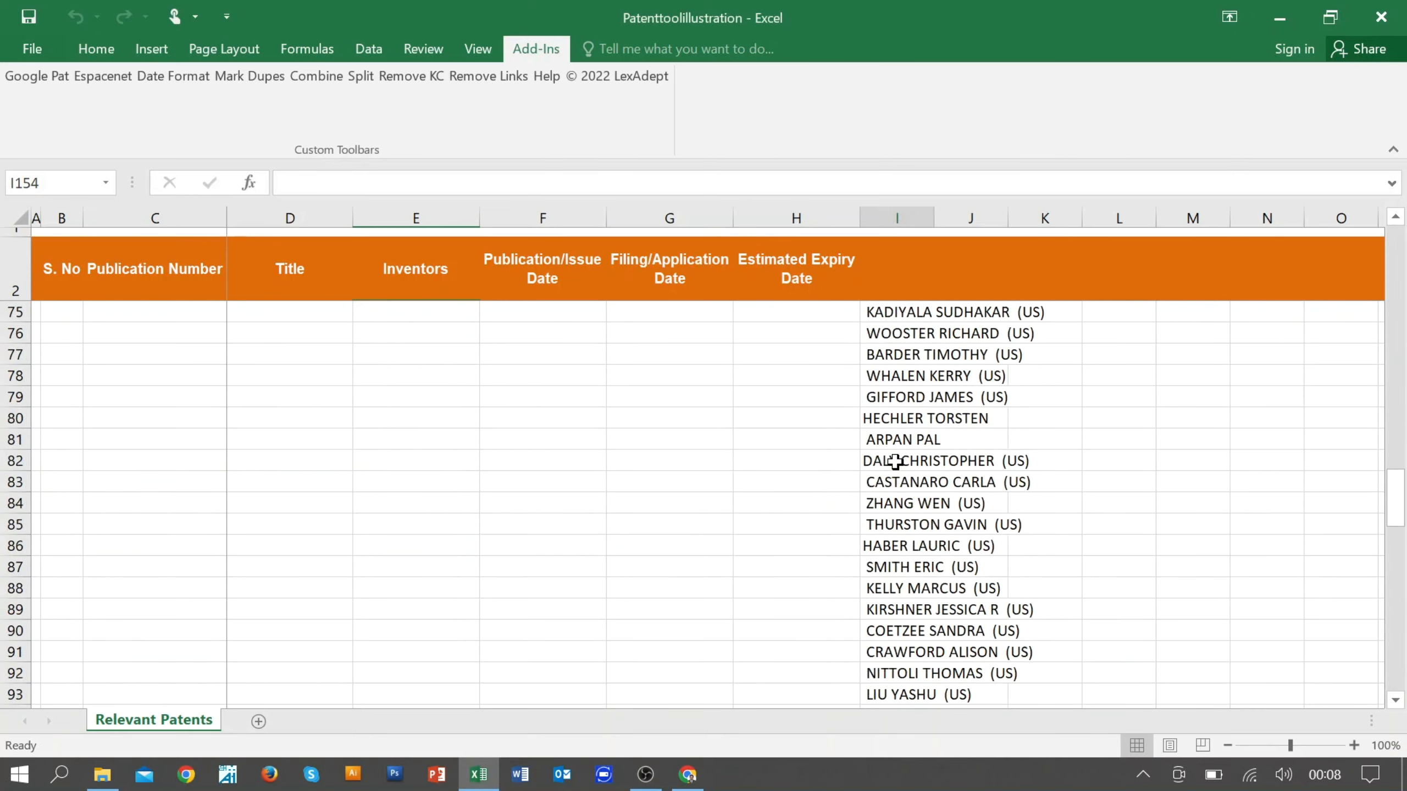
left_click(898, 327)
left_click(899, 364)
scroll(894, 479, "down", 10)
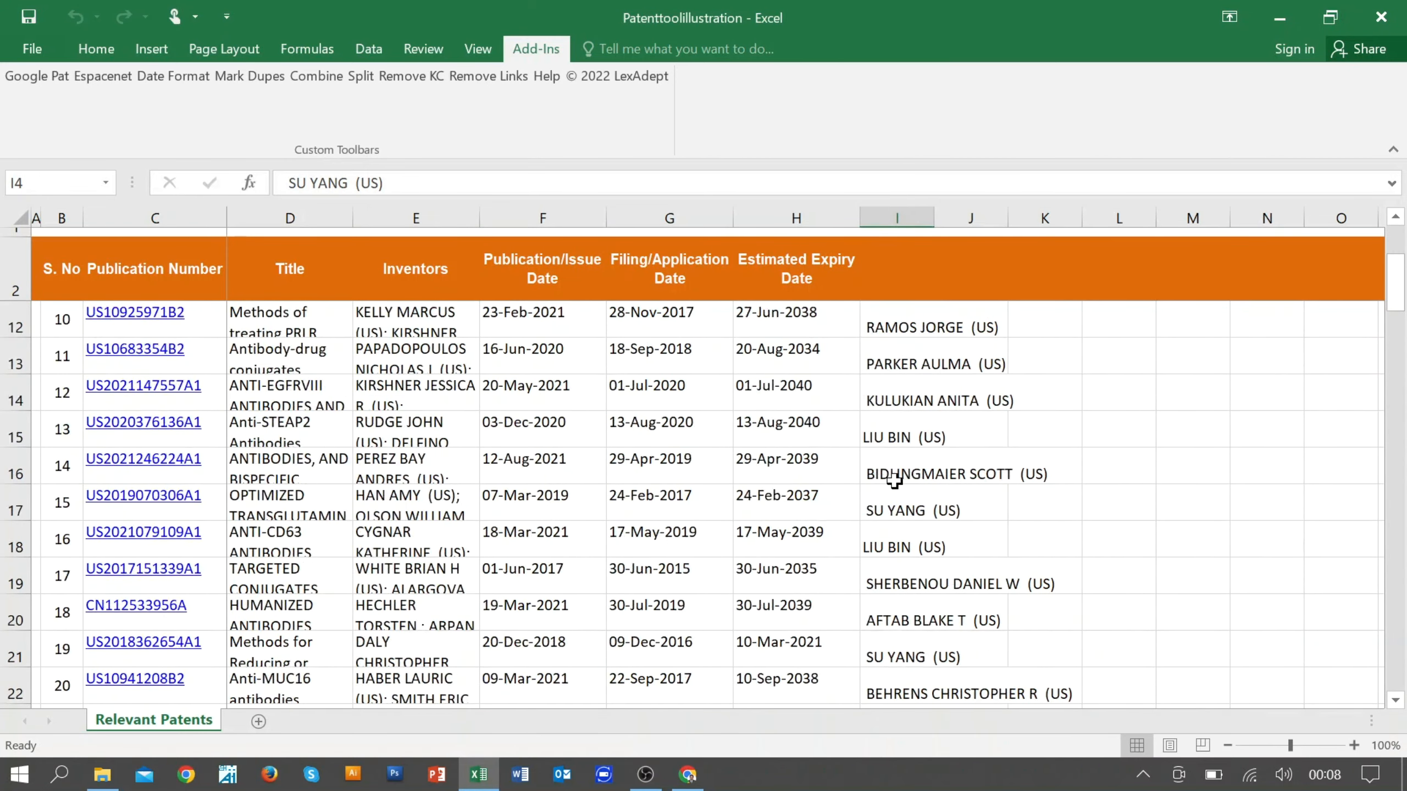
scroll(895, 479, "up", 10)
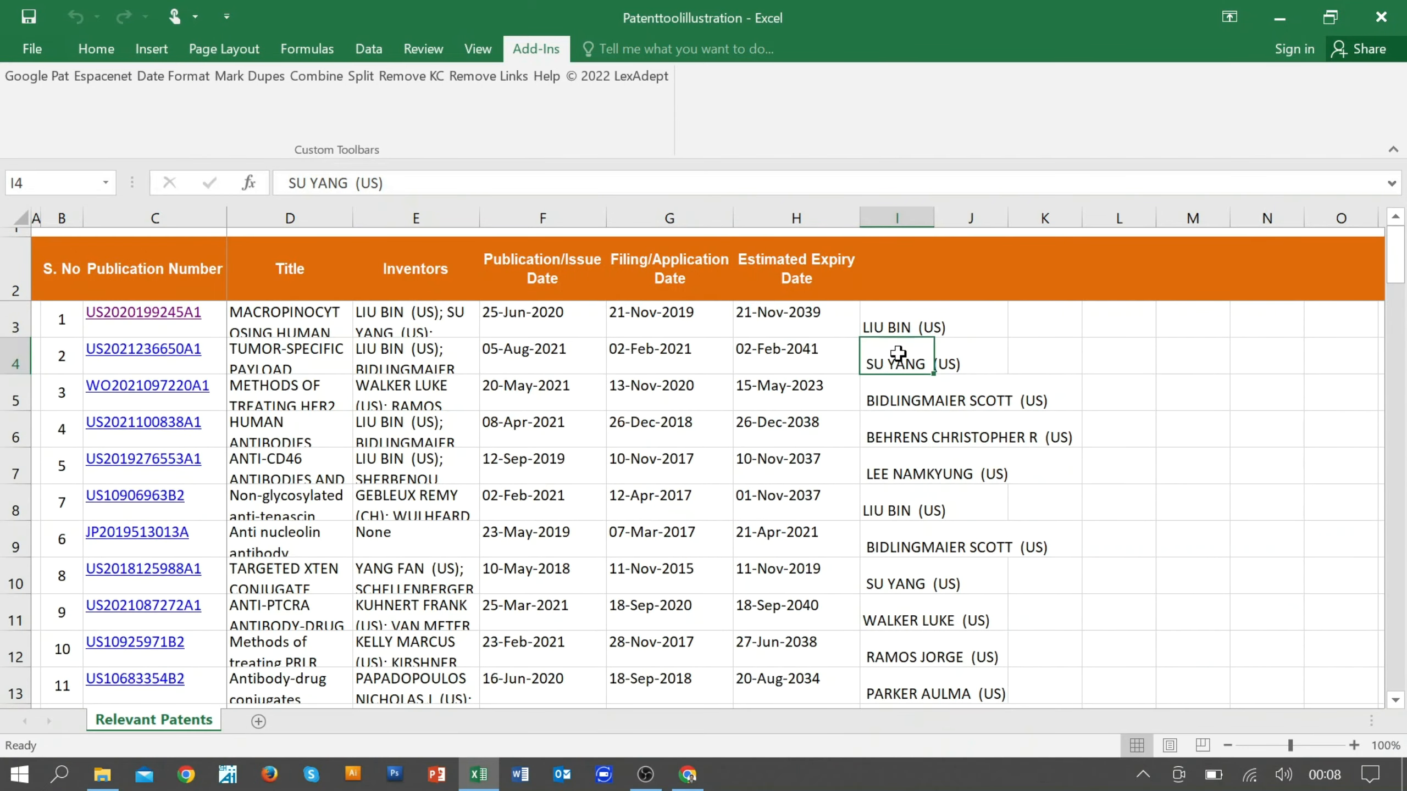
left_click(890, 322)
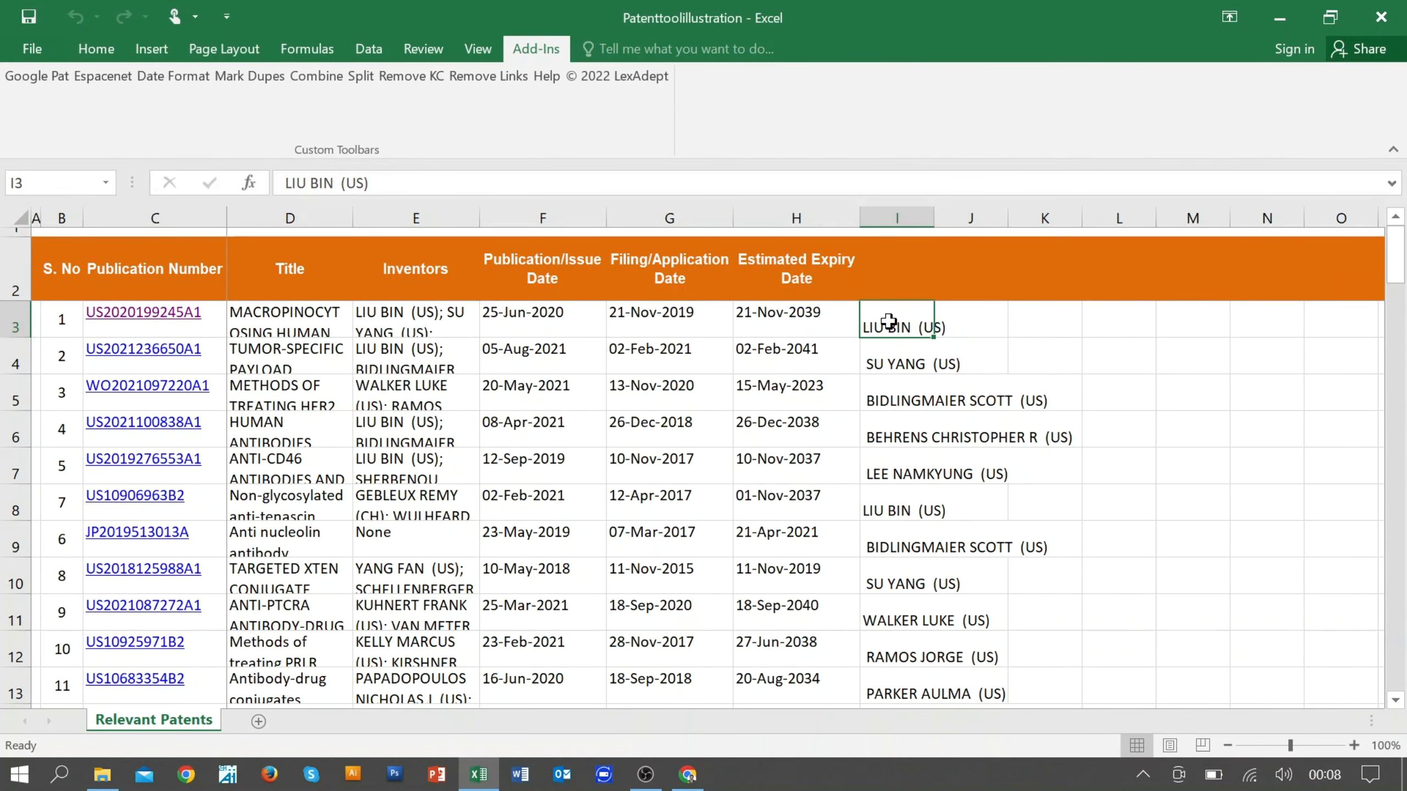
scroll(921, 543, "down", 13)
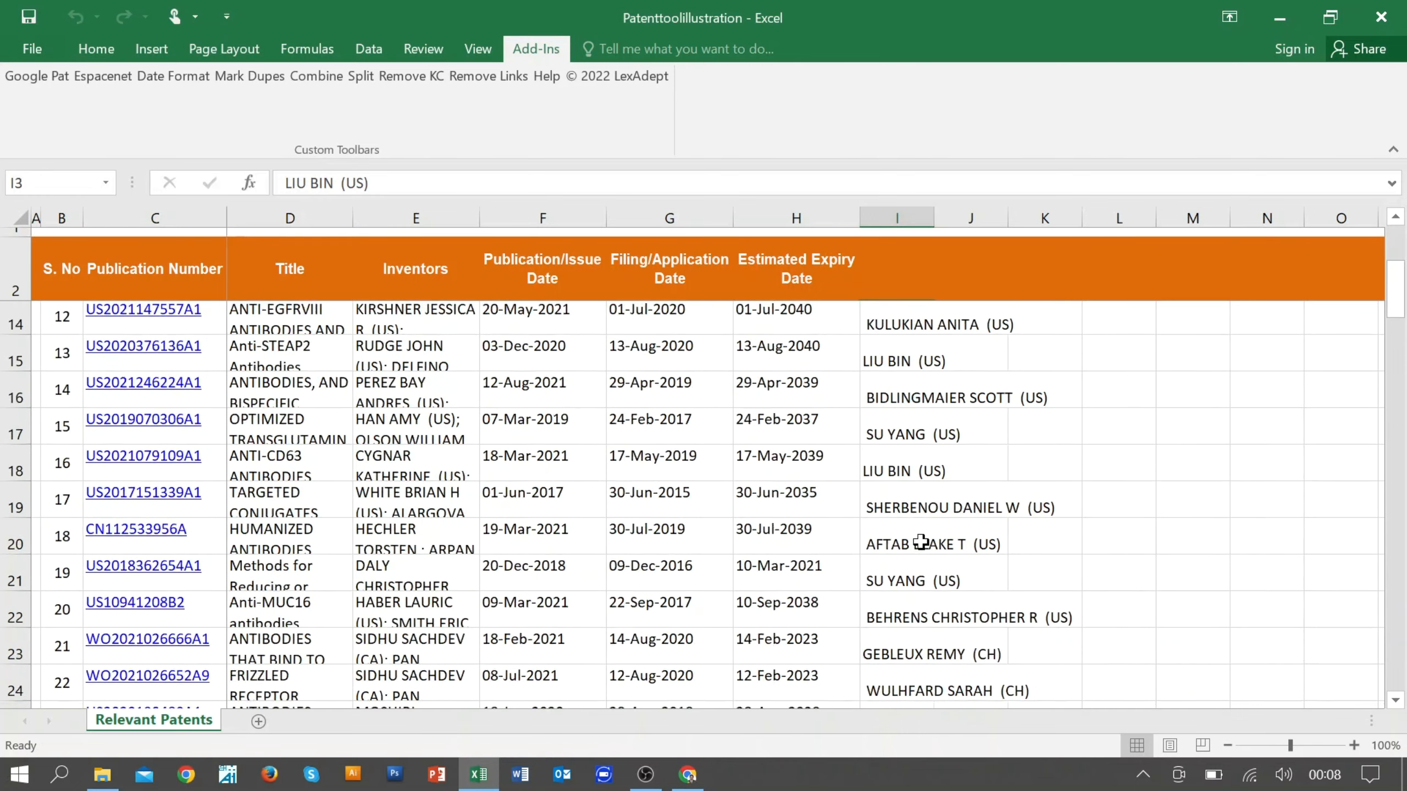
scroll(920, 543, "down", 8)
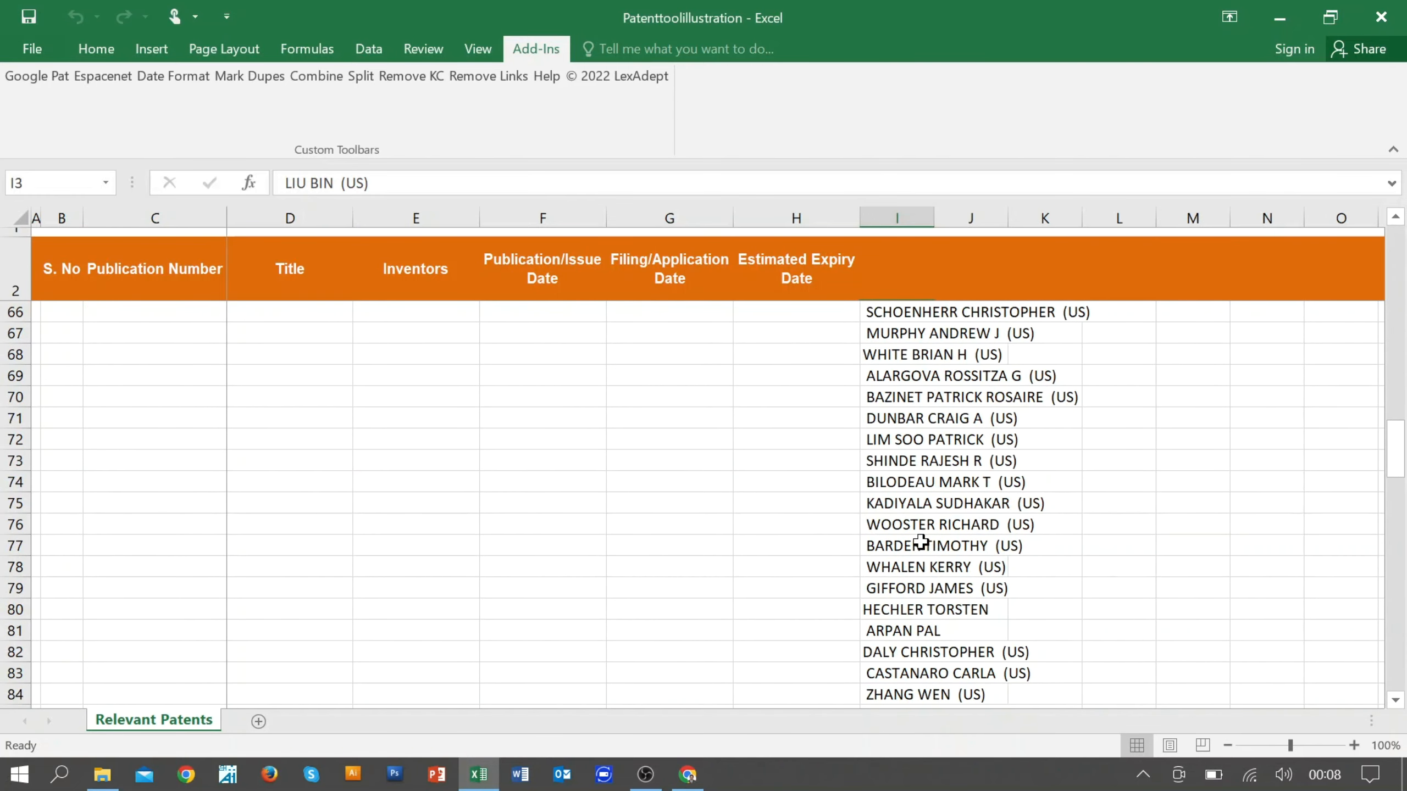
scroll(921, 543, "up", 20)
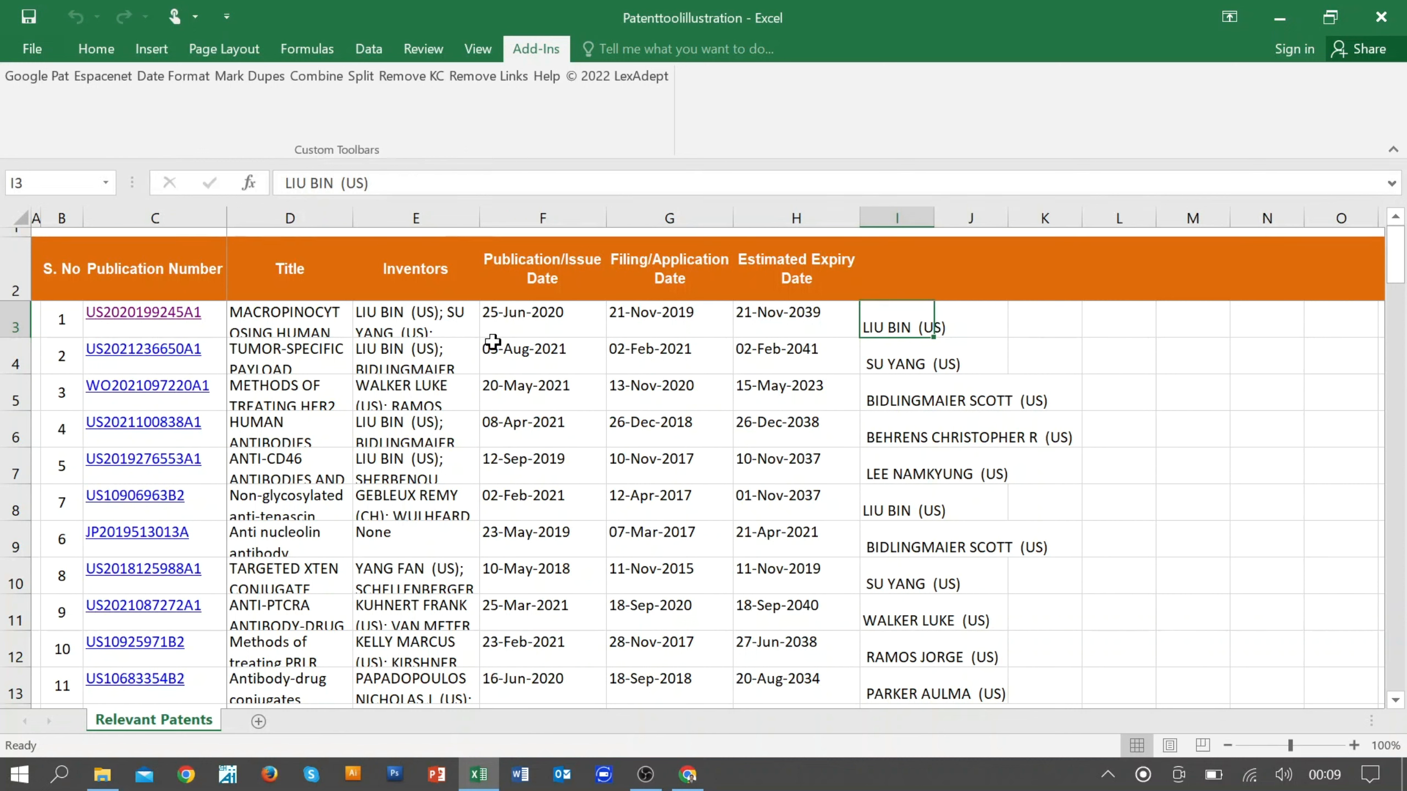
Step: Remove the kind codes from all publication numbers in C3:C30 with the Remove KC tool
left_click(335, 327)
key("Left")
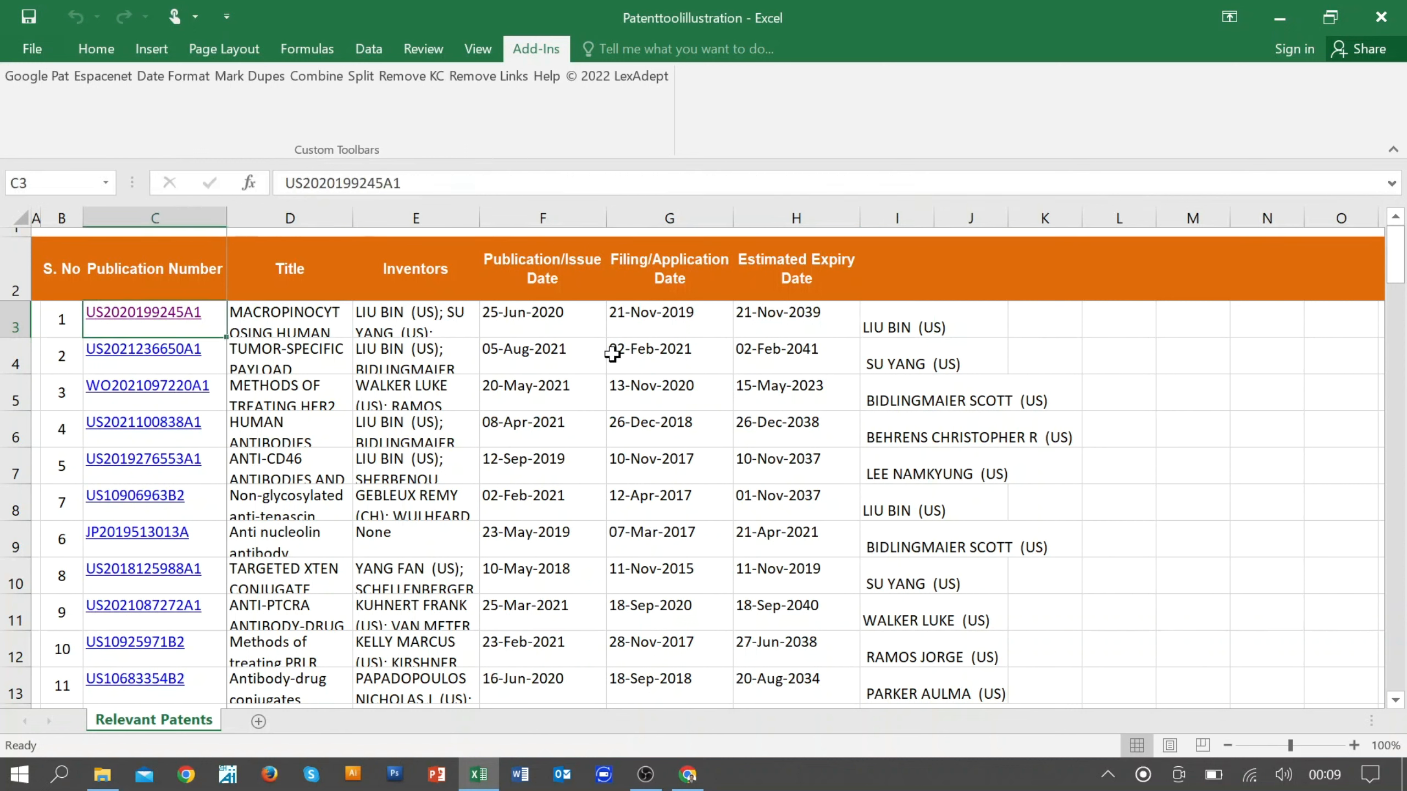
key("ctrl+shift+Down")
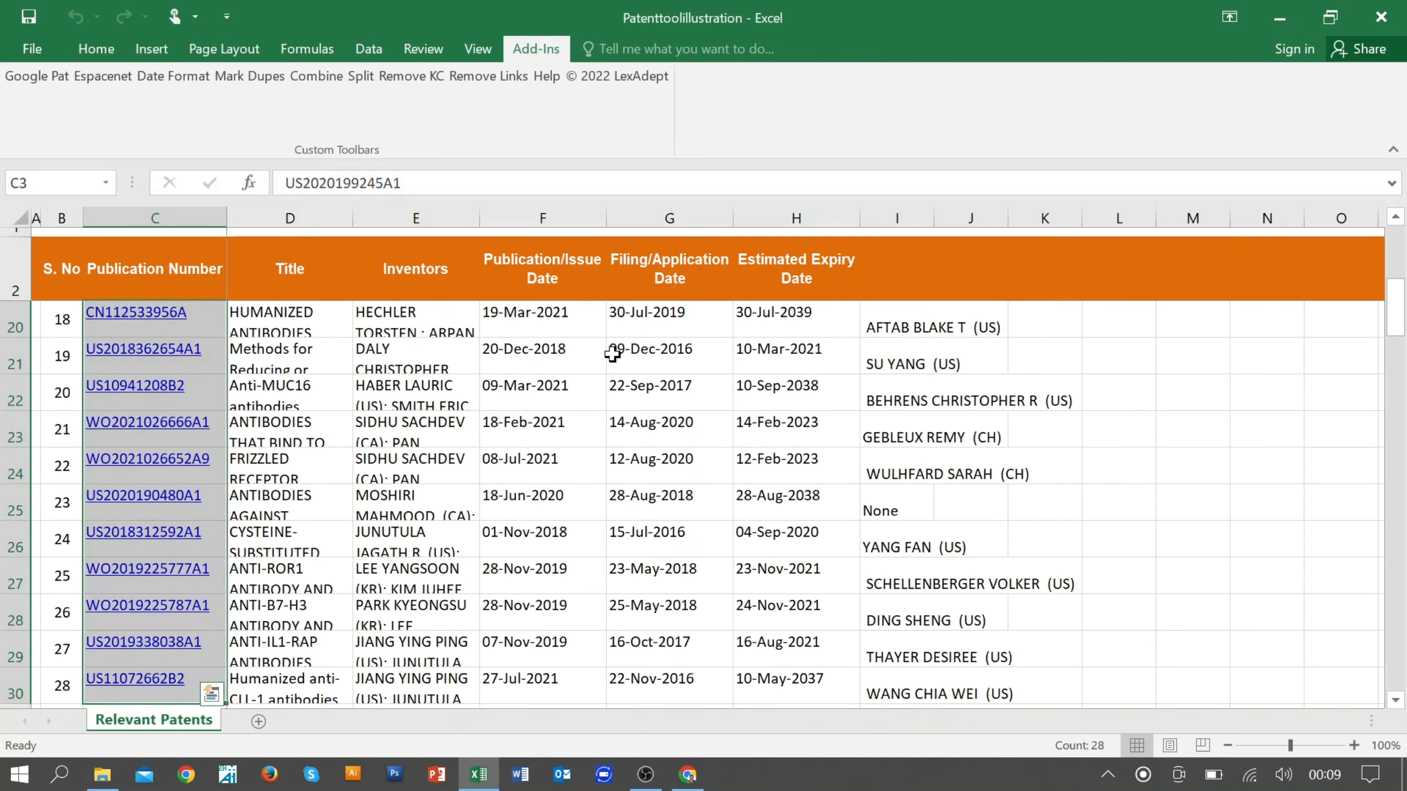
scroll(476, 349, "up", 1)
scroll(476, 349, "up", 5)
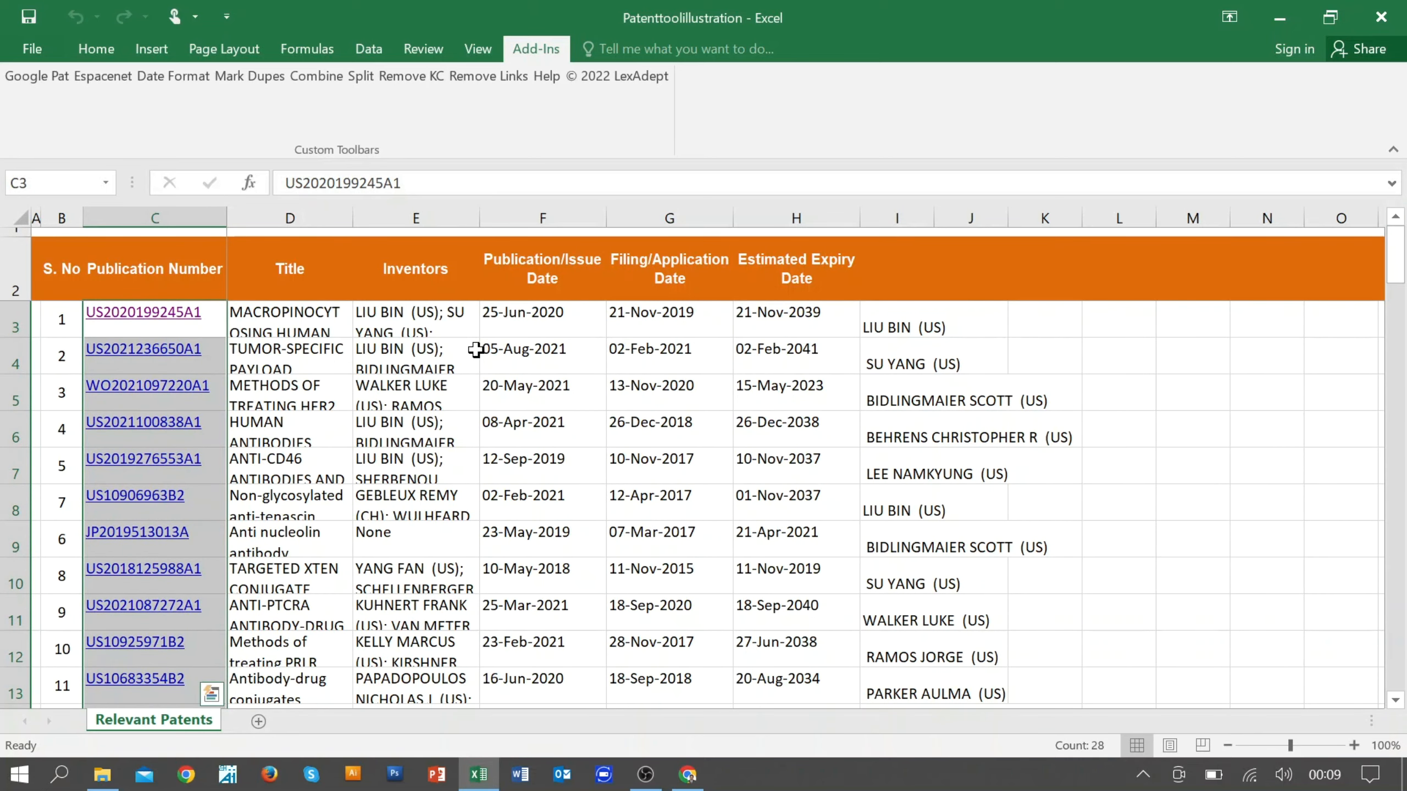
left_click(429, 78)
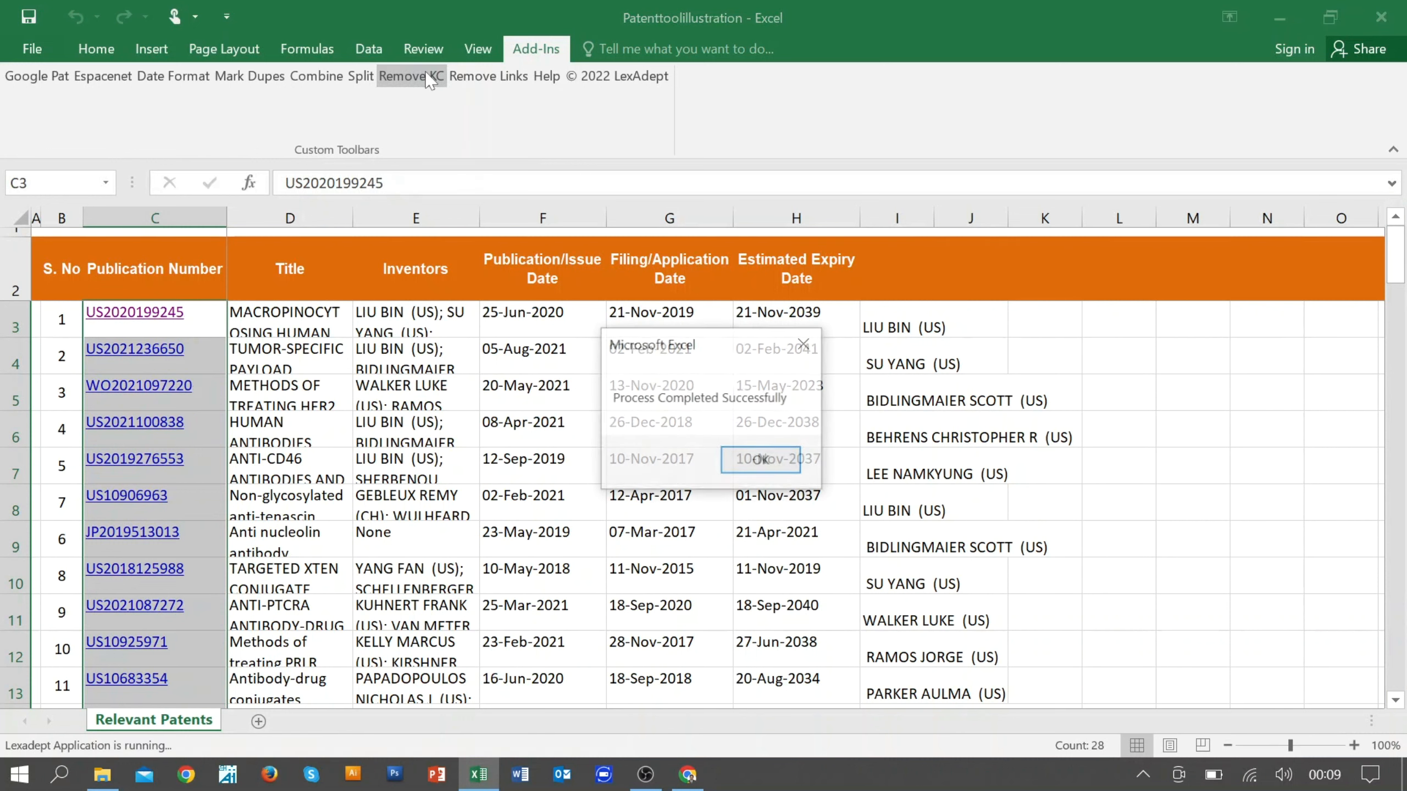
left_click(737, 470)
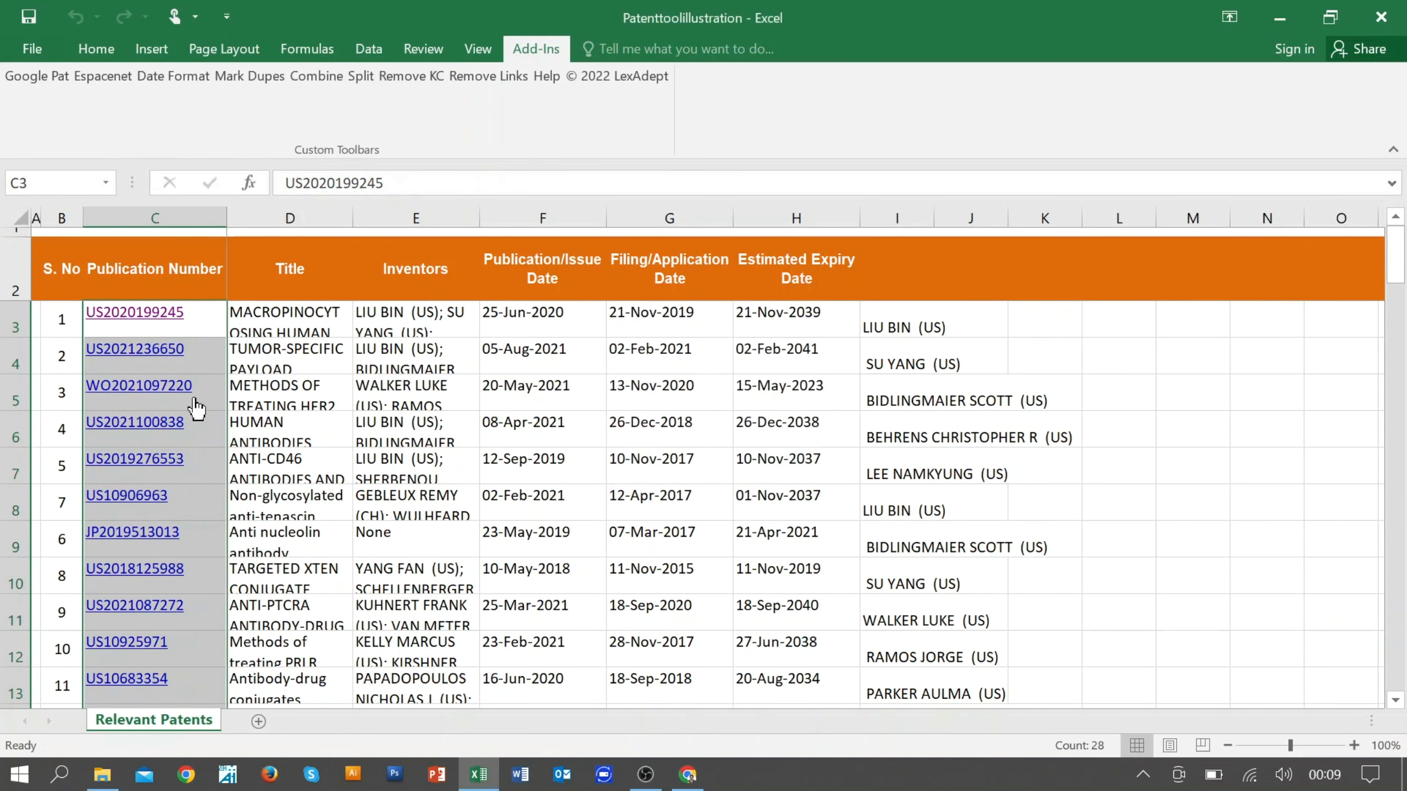
left_click(379, 395)
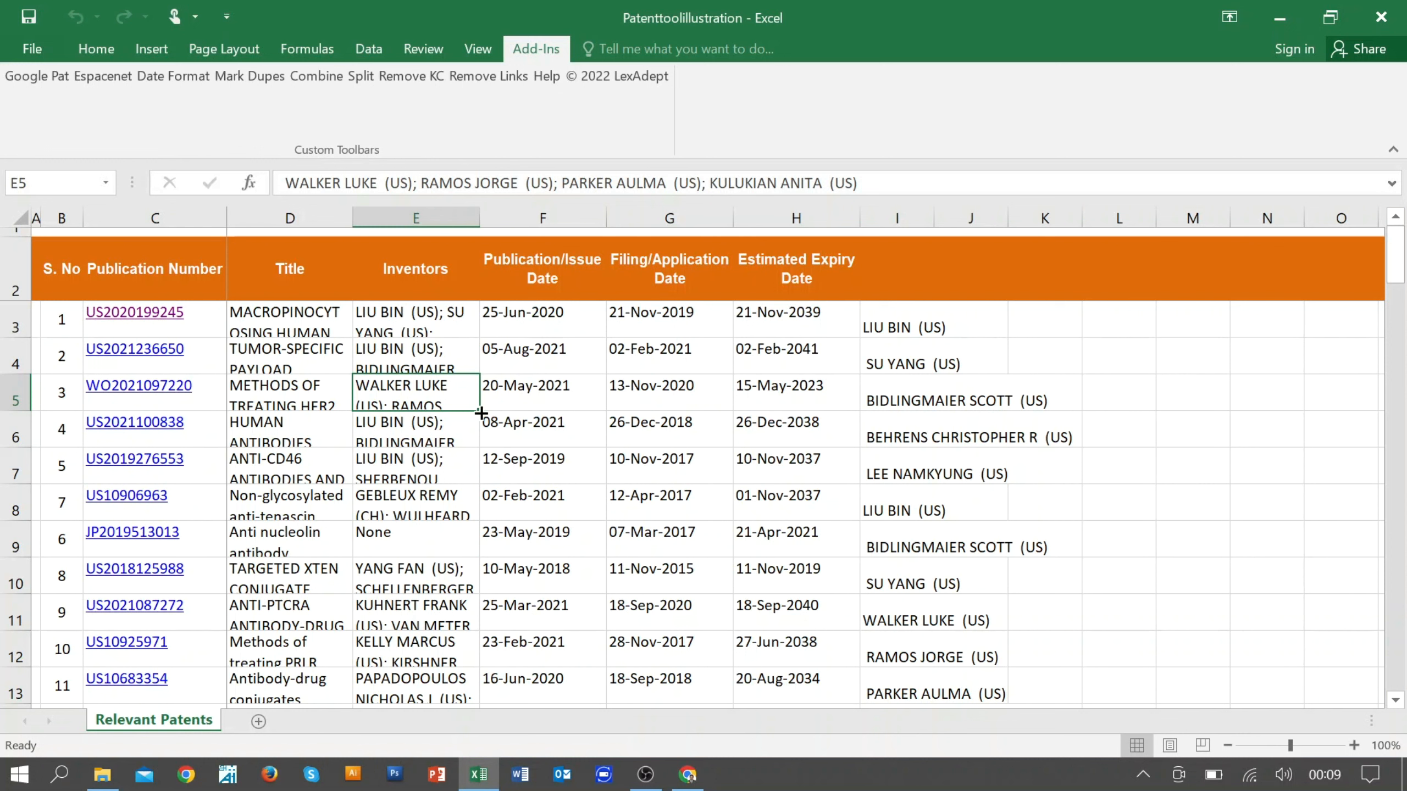
Step: Read the Patent Tool Help descriptions of the add-in's functions, close the help window and return to the sheet
left_click(547, 75)
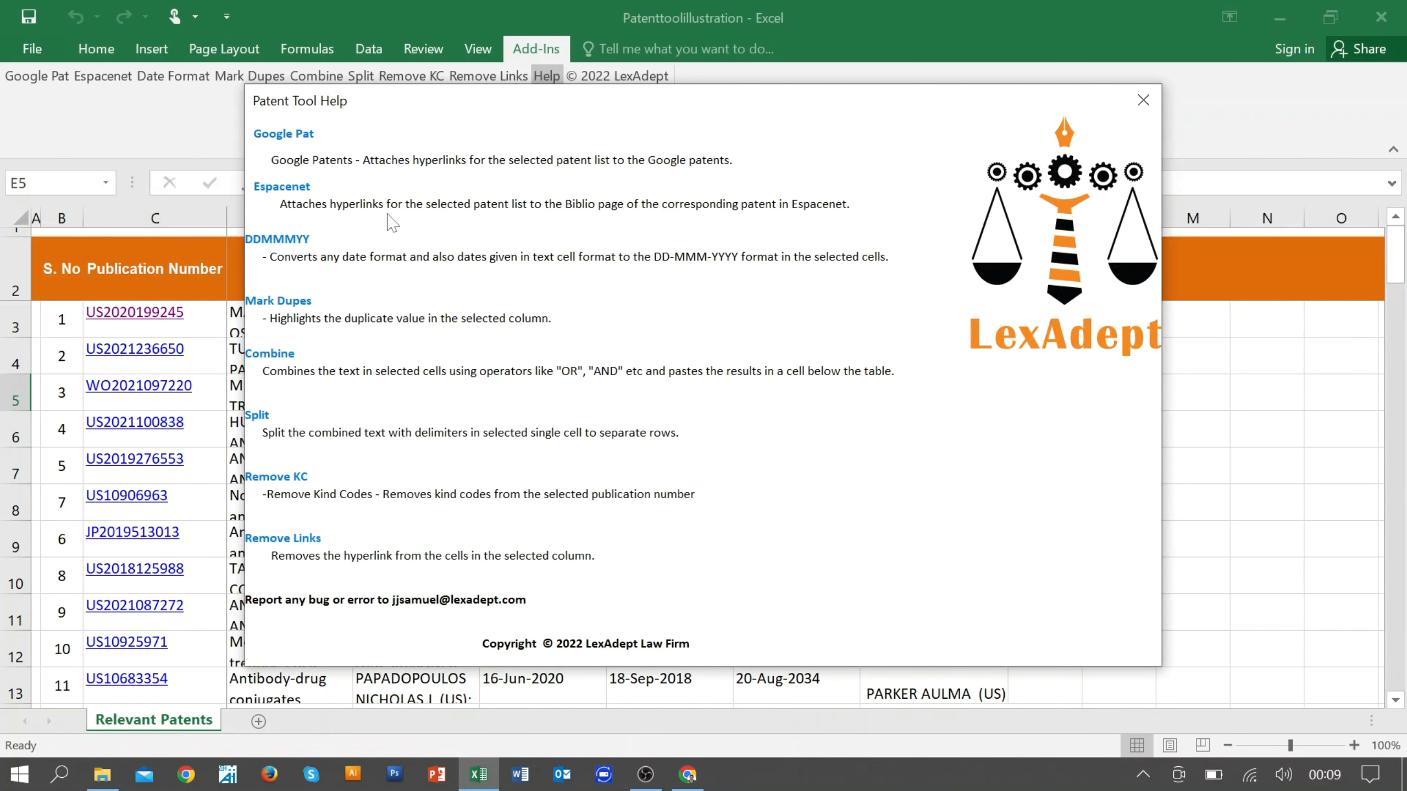
left_click(1143, 100)
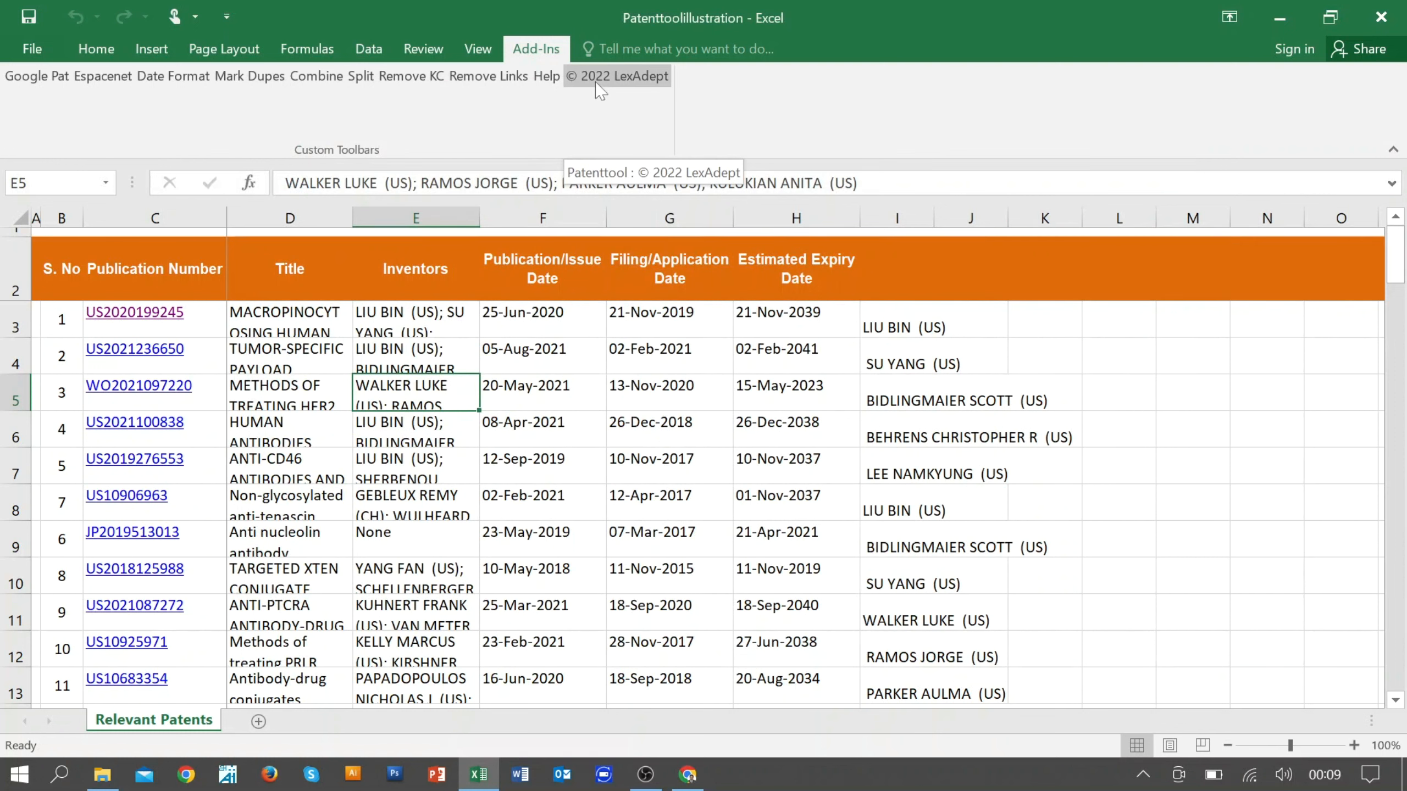
left_click(465, 455)
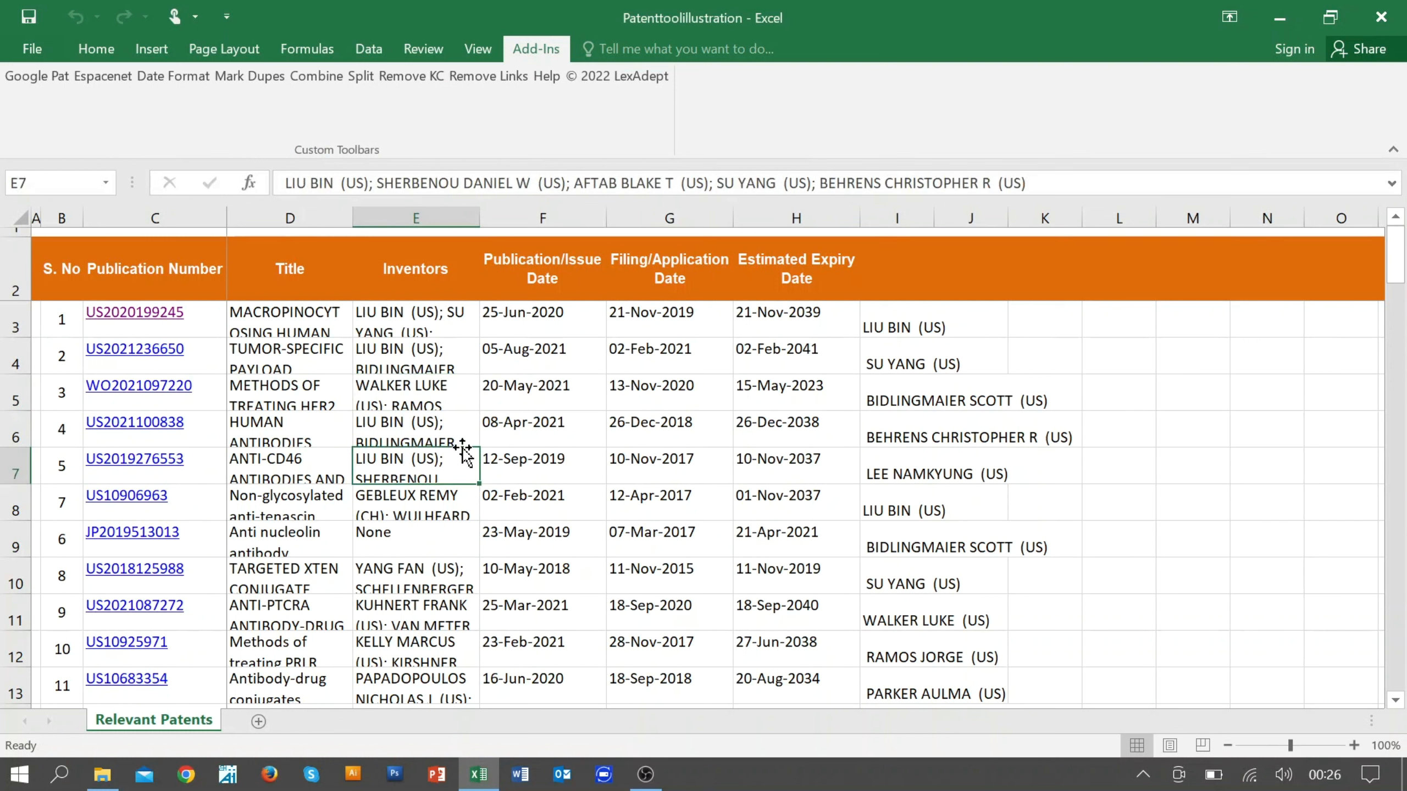